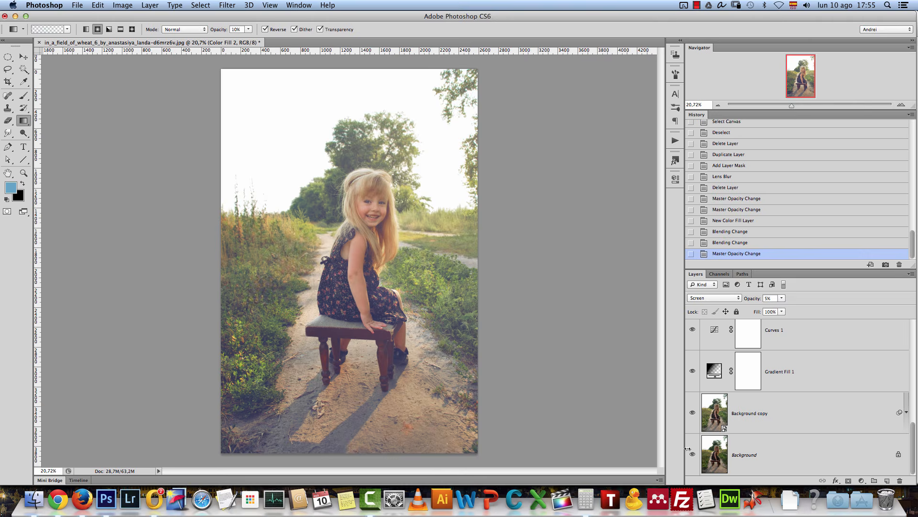
- Compare the edited photo with the original by isolating the Background layer's visibility
left_click(692, 453, "alt")
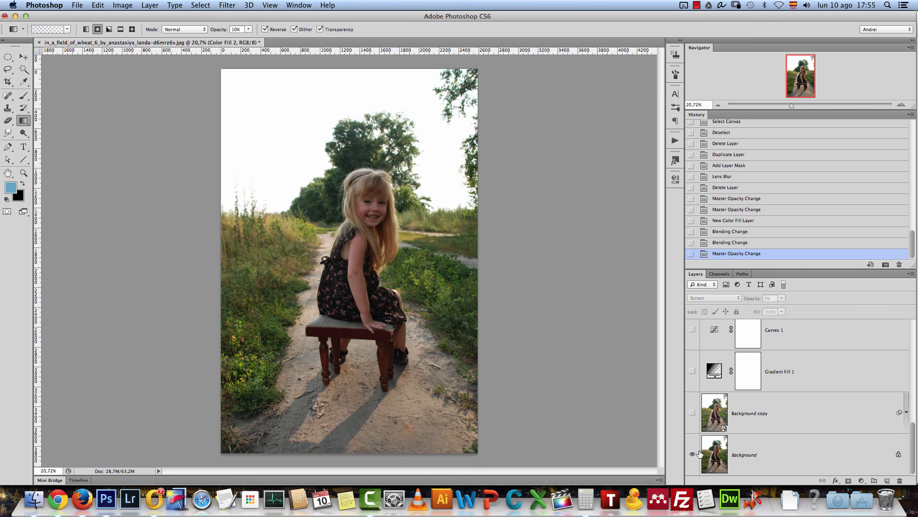
left_click(692, 456, "alt")
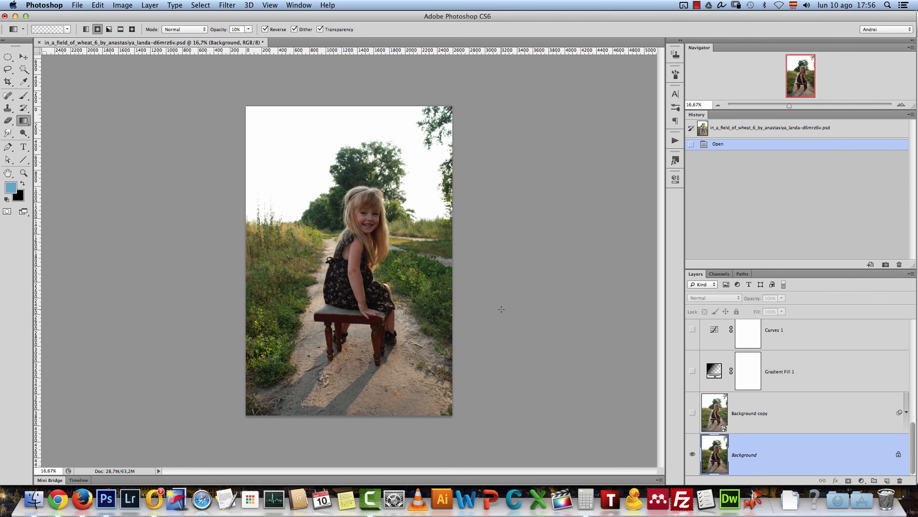
- Close the current document without saving and reopen the recent in_a_field_of_wheat_6 JPG photo
key("super+w")
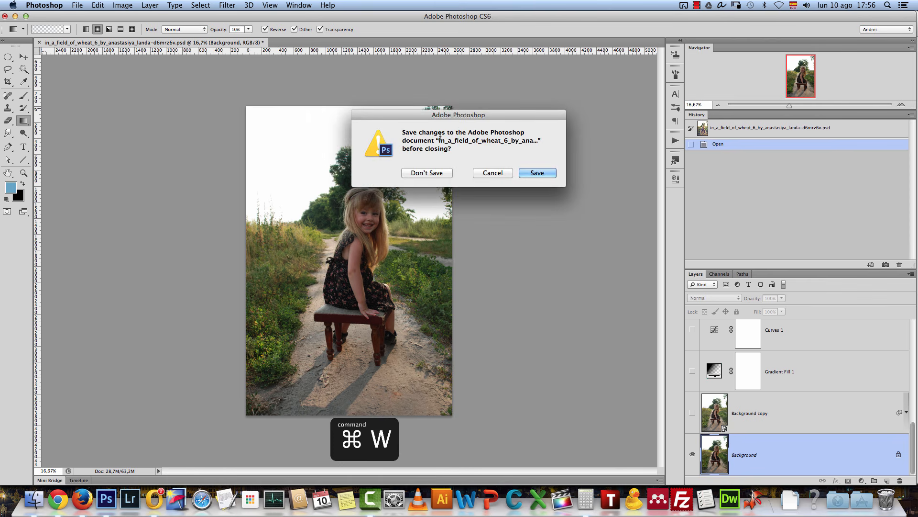
left_click(425, 172)
left_click(77, 5)
mouse_move(122, 62)
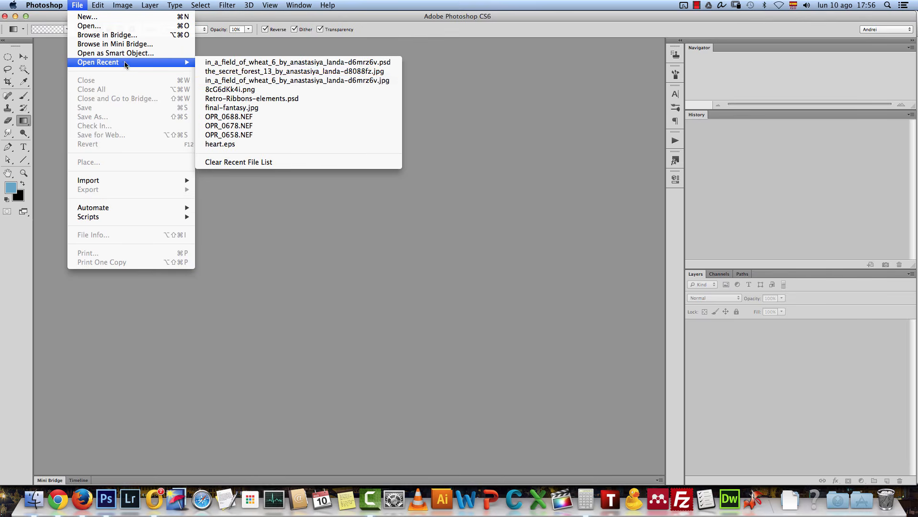
left_click(285, 81)
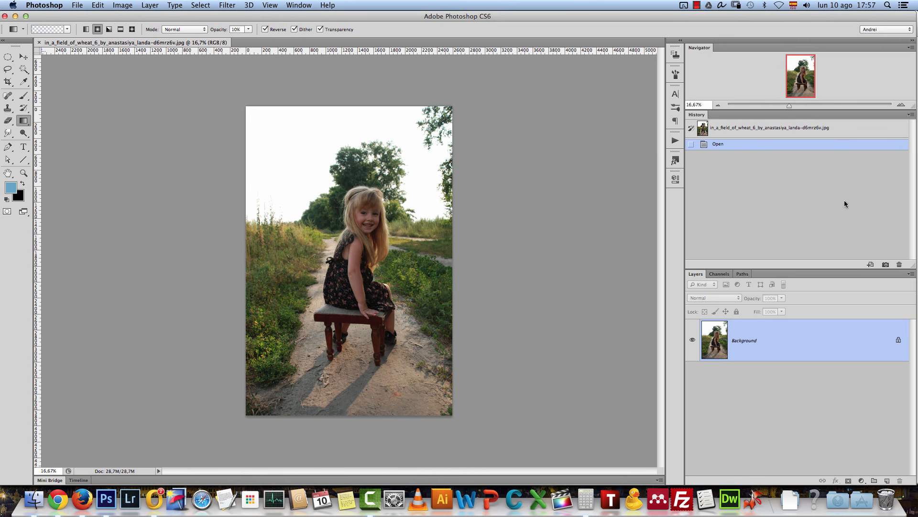
- Create an action named "Fantasy photo effect" in the Acciones psdbox.es set and start recording it
left_click(675, 140)
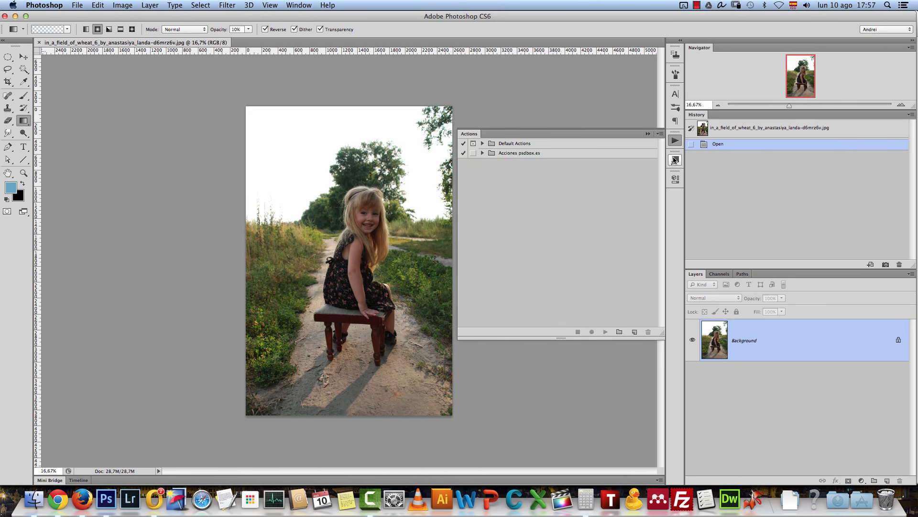
left_click(493, 153)
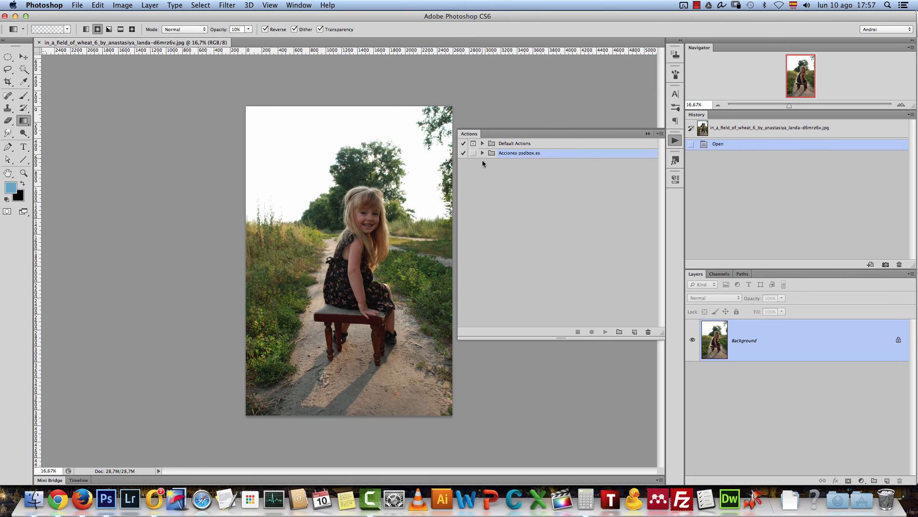
left_click(634, 332)
type("F")
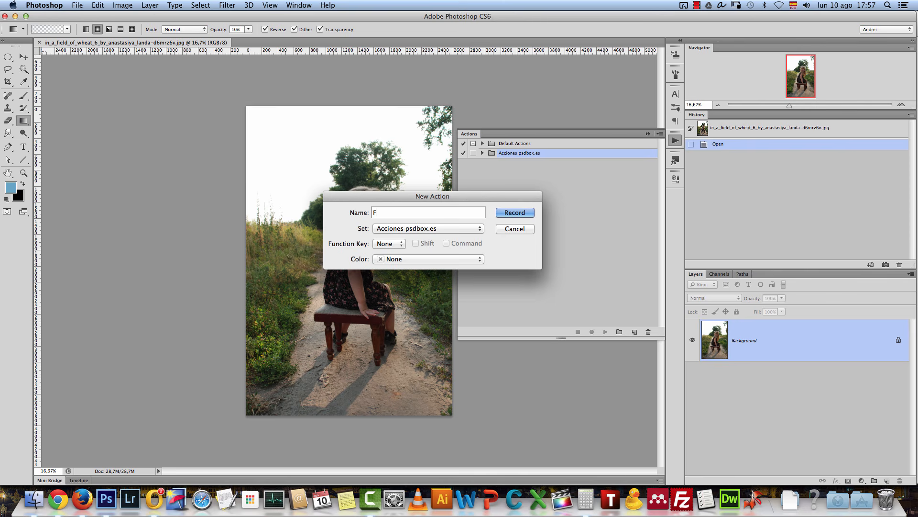
type("antasy pho")
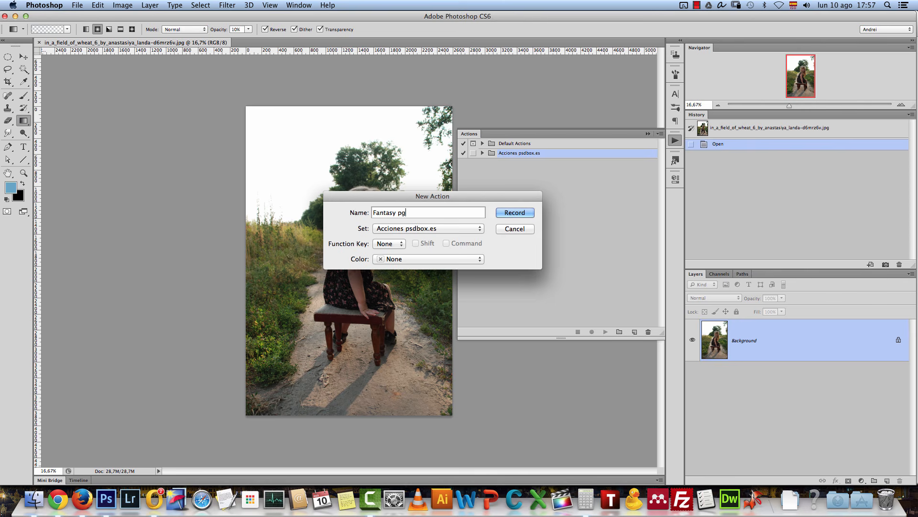
type("to effect")
key("Return")
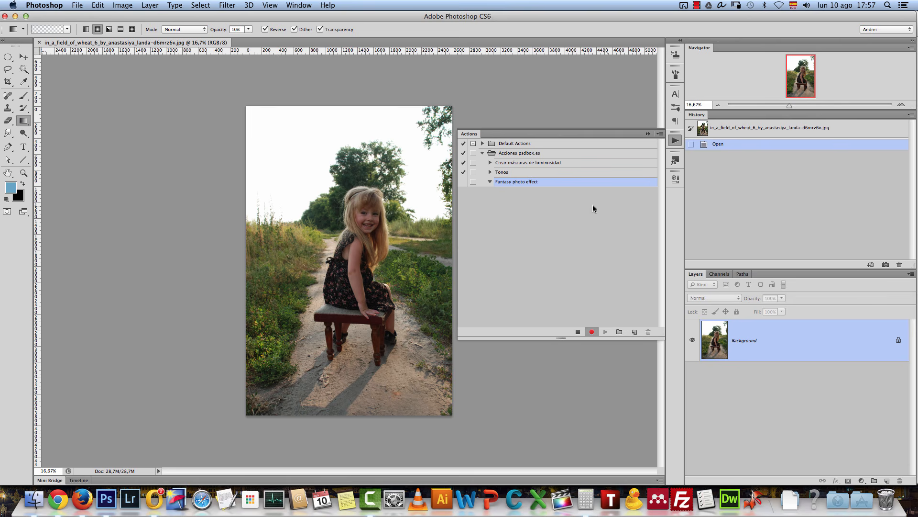
- Make the Actions panel narrower and shorter so it covers less of the canvas
left_click_drag(460, 343, 524, 346)
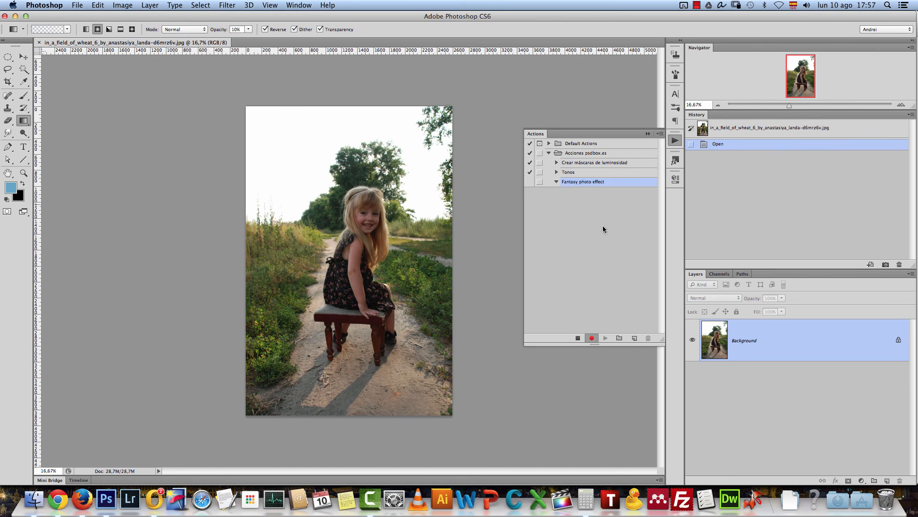
left_click(648, 133)
left_click(675, 140)
left_click_drag(657, 347, 657, 274)
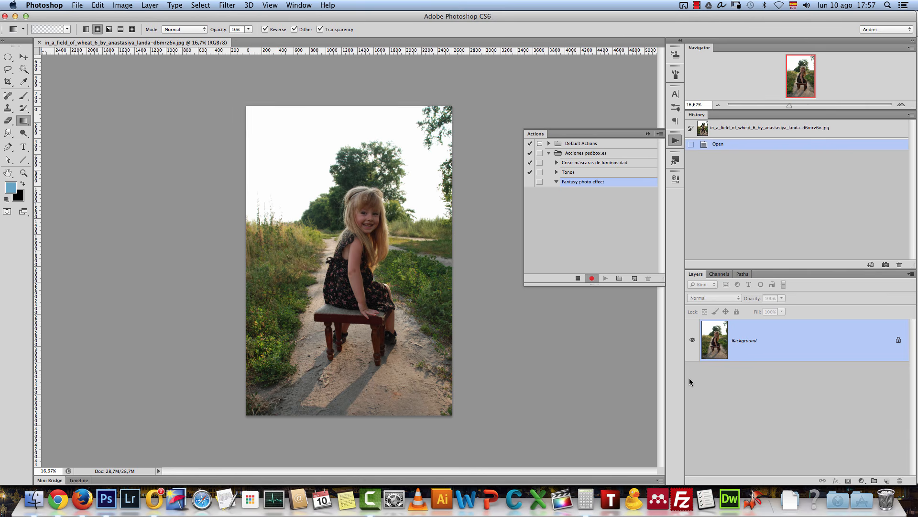
- Duplicate the Background layer and convert the copy to a smart object
key("super+j")
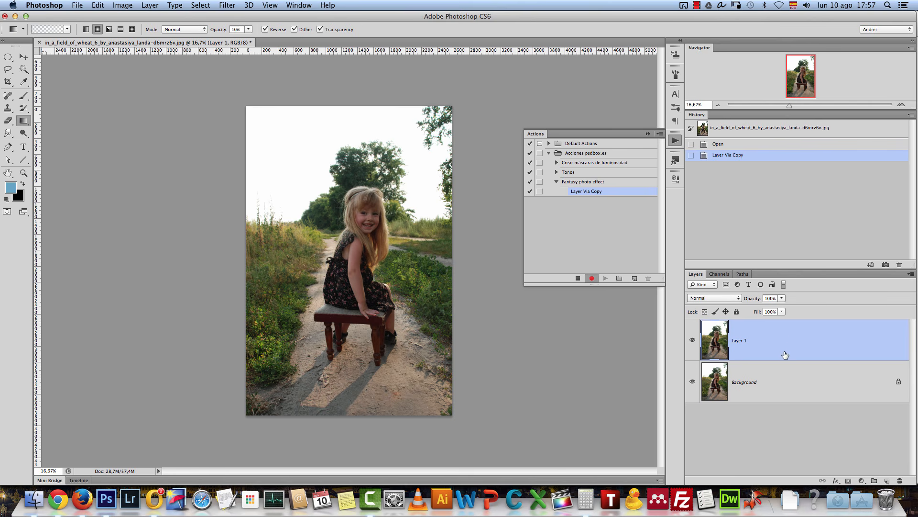
right_click(779, 332)
left_click(716, 205)
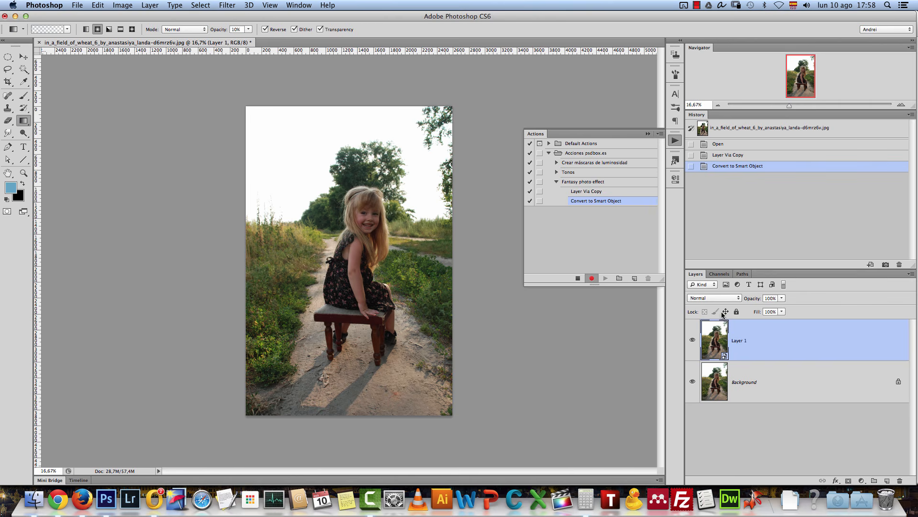
- Start a Shadows/Highlights adjustment on Layer 1 with Shadows at 15% amount, 55% tonal width and 200 px radius, and compare the preview
left_click(129, 8)
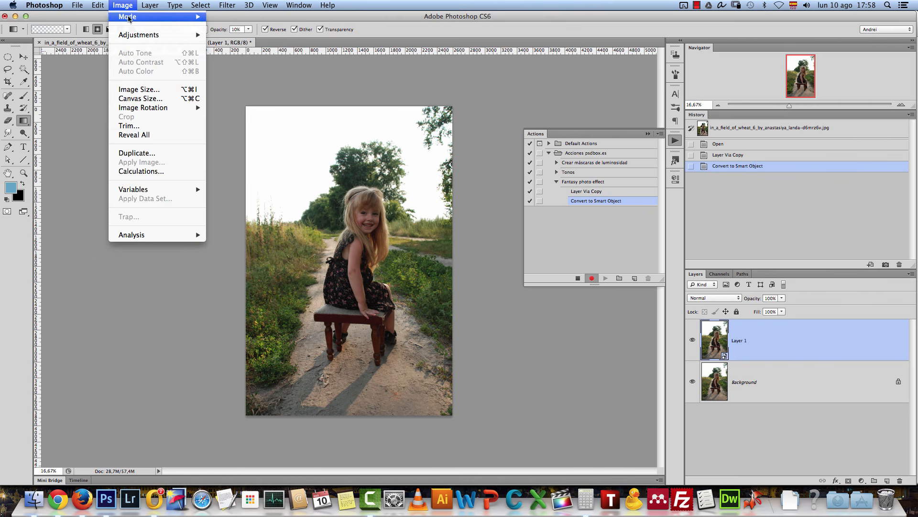
mouse_move(157, 36)
left_click(246, 208)
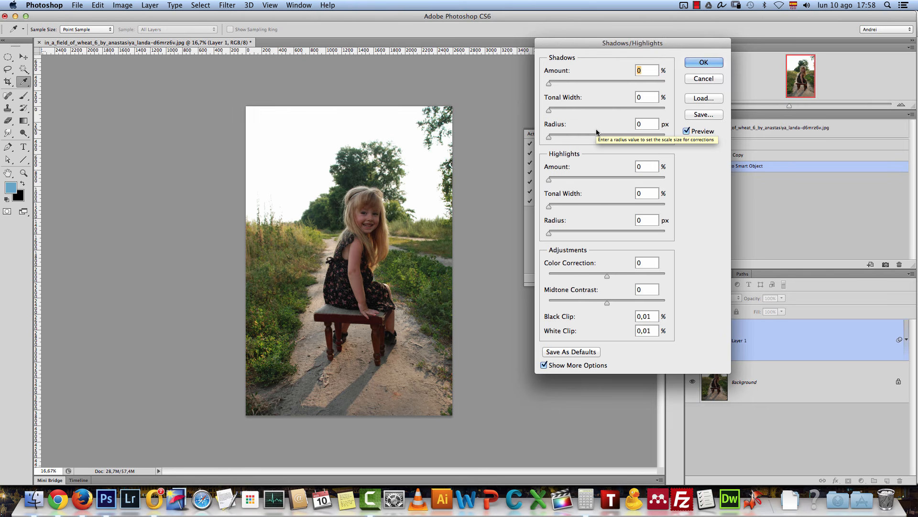
type("15")
key("Tab")
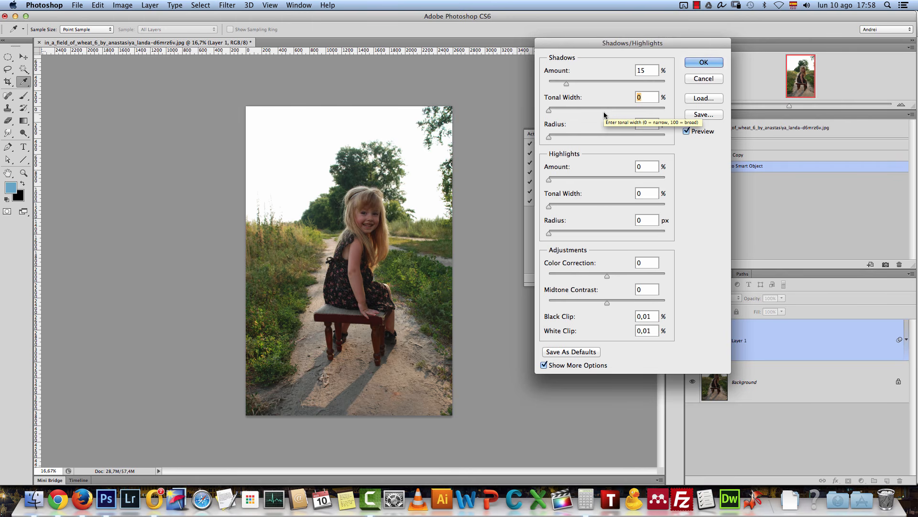
type("55")
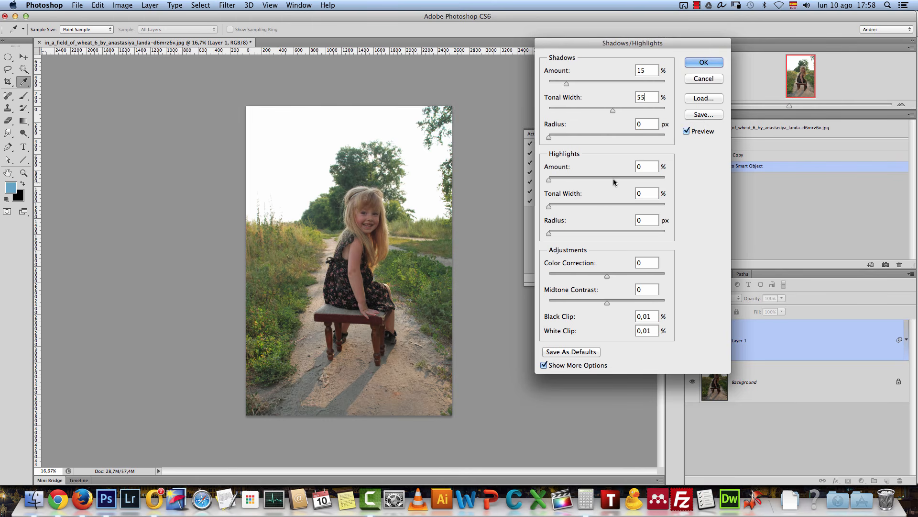
key("Tab")
type("200")
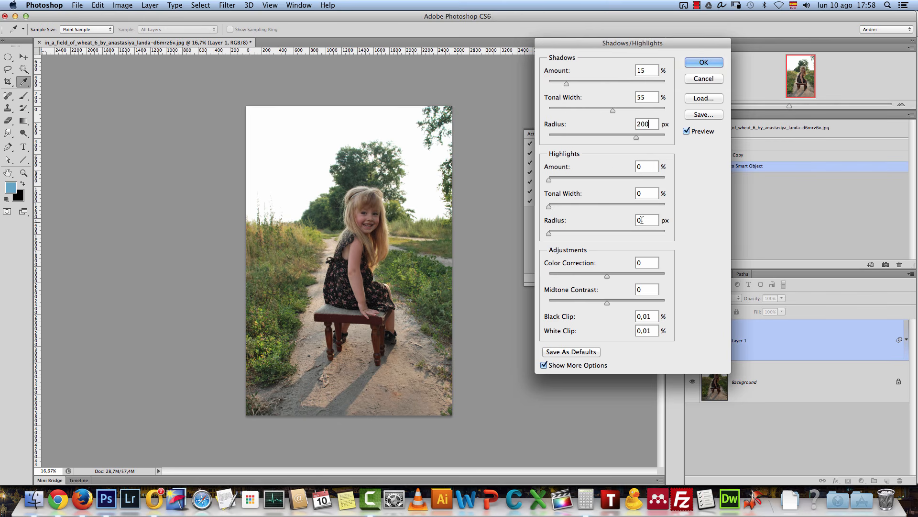
left_click(688, 132)
left_click(689, 133)
- Set the Highlights to 10% amount, 25% tonal width and 170 px radius
left_click(644, 167)
type("10")
key("Tab")
type("255")
double_click(643, 221)
type("170")
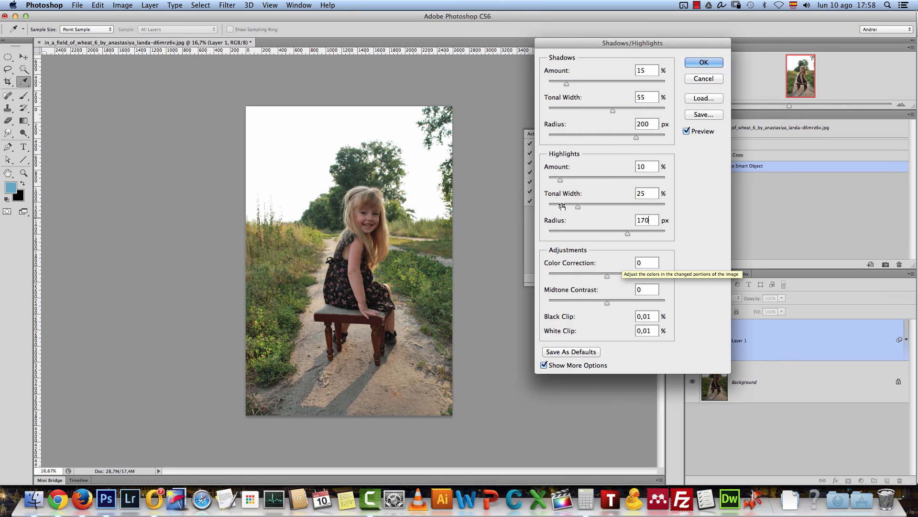
- Try a Highlights amount of 61%, return it to 10% and compare the preview with the unadjusted photo
left_click_drag(563, 181, 620, 180)
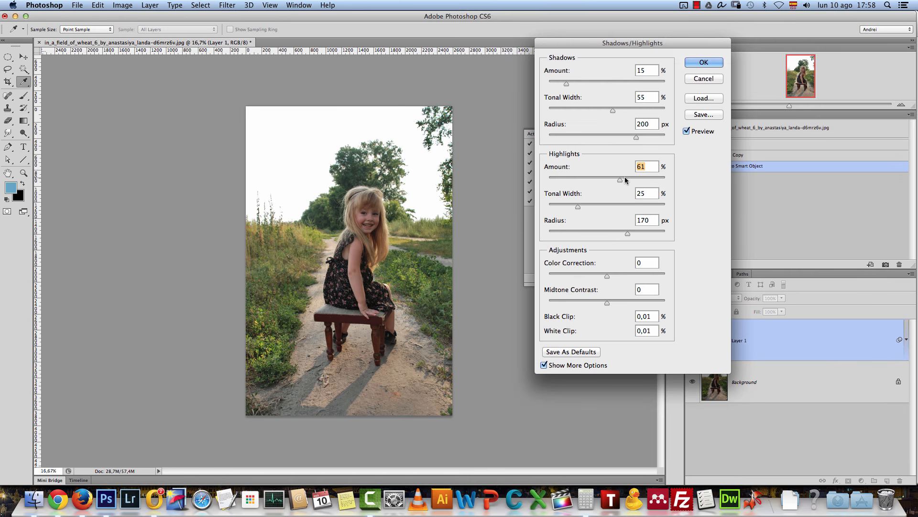
type("10")
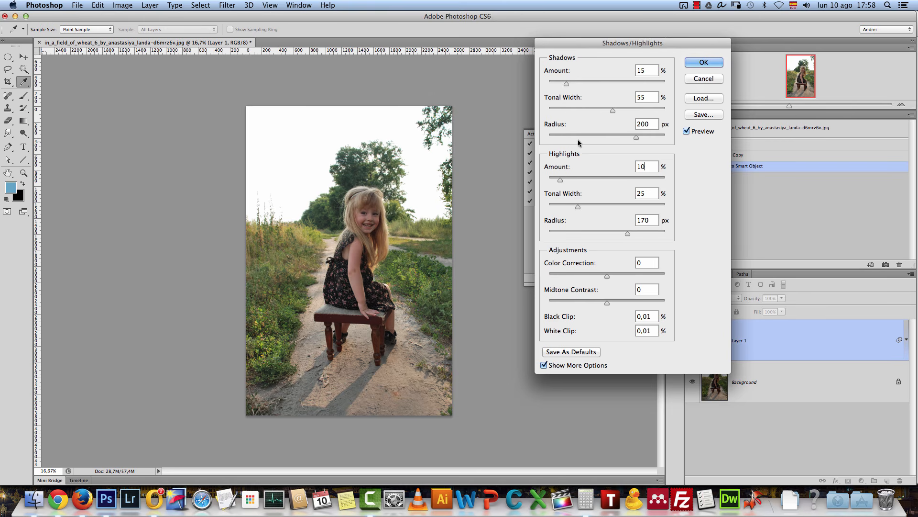
left_click(687, 131)
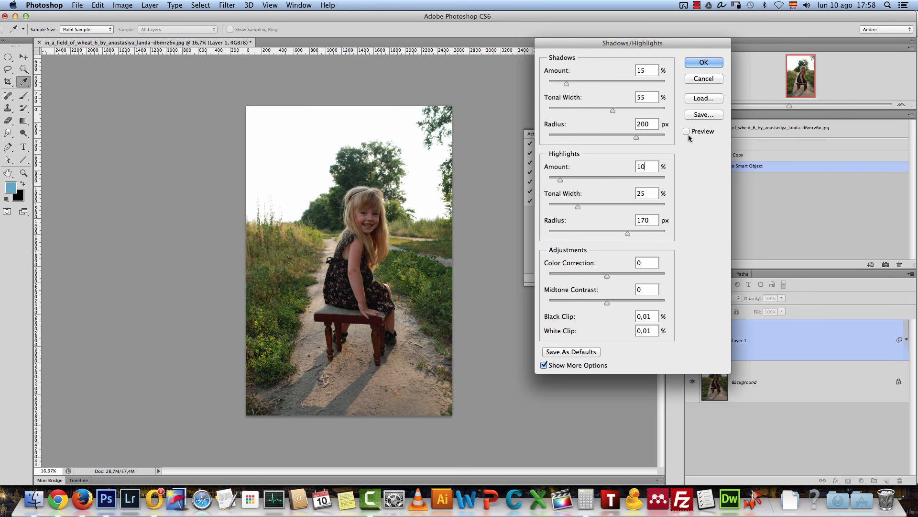
left_click(687, 132)
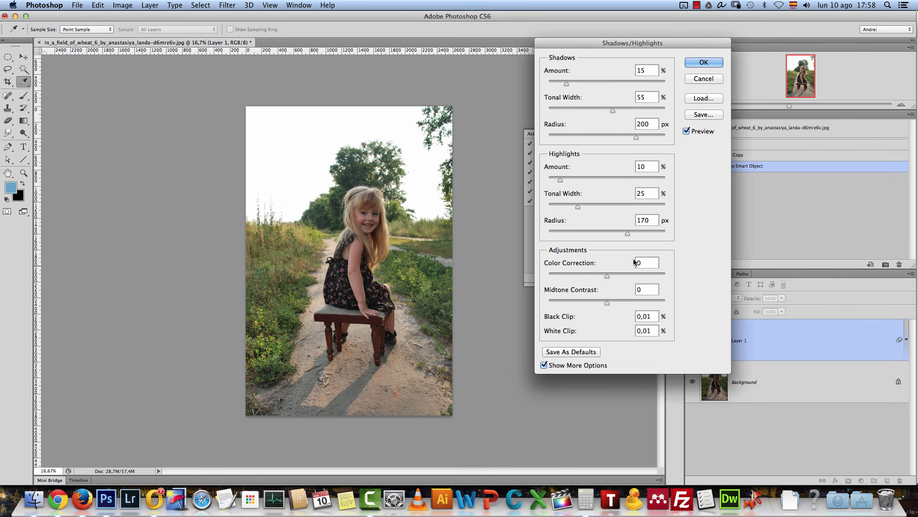
- Apply the Shadows/Highlights adjustment with a midtone contrast of -10 and collapse the Actions panel
double_click(646, 289)
type("-10")
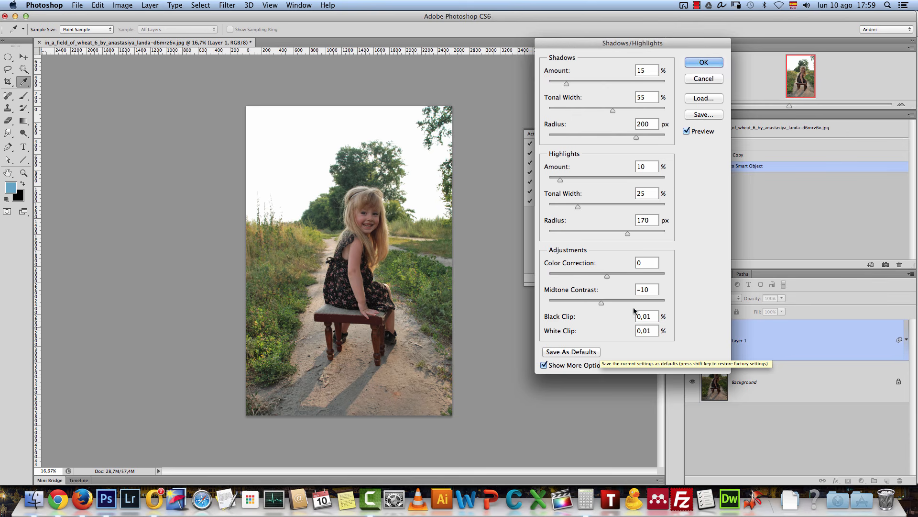
left_click(712, 66)
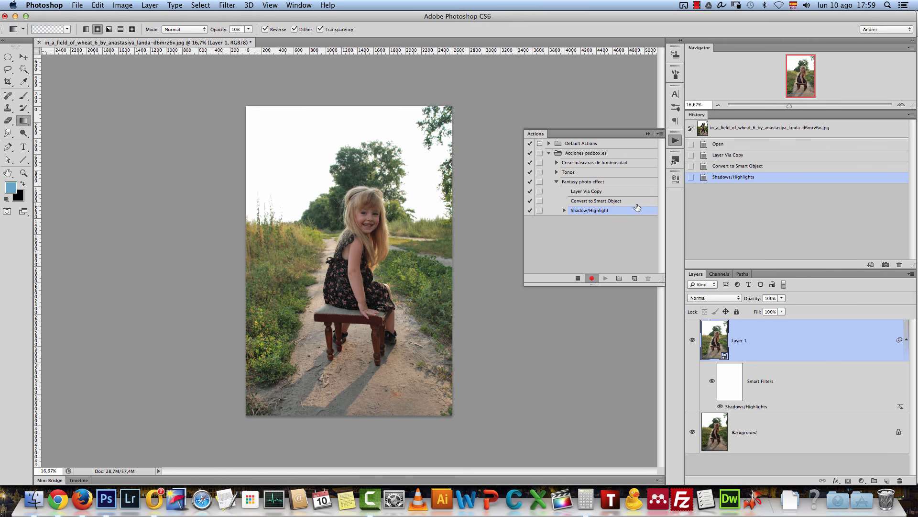
left_click(648, 135)
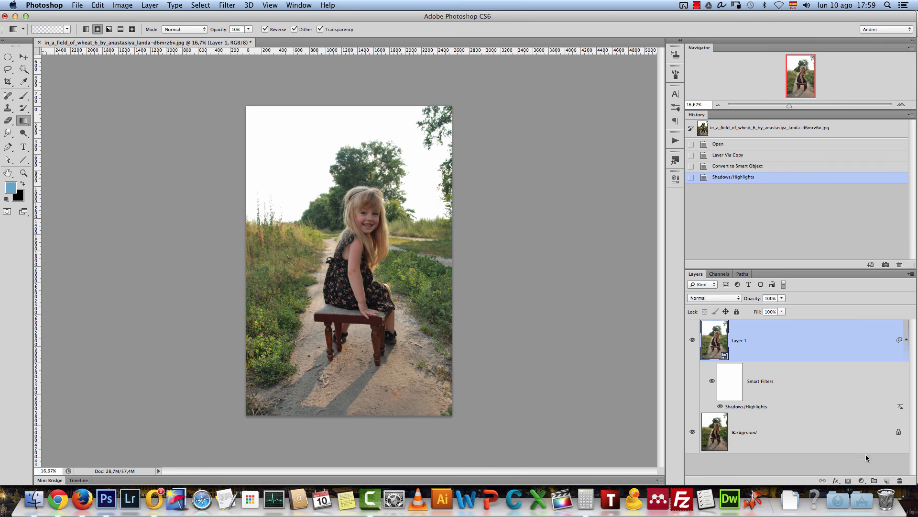
- Add a Gradient Fill layer using the Color to Transparent preset and set its starting color stop to black (000000)
left_click(861, 481)
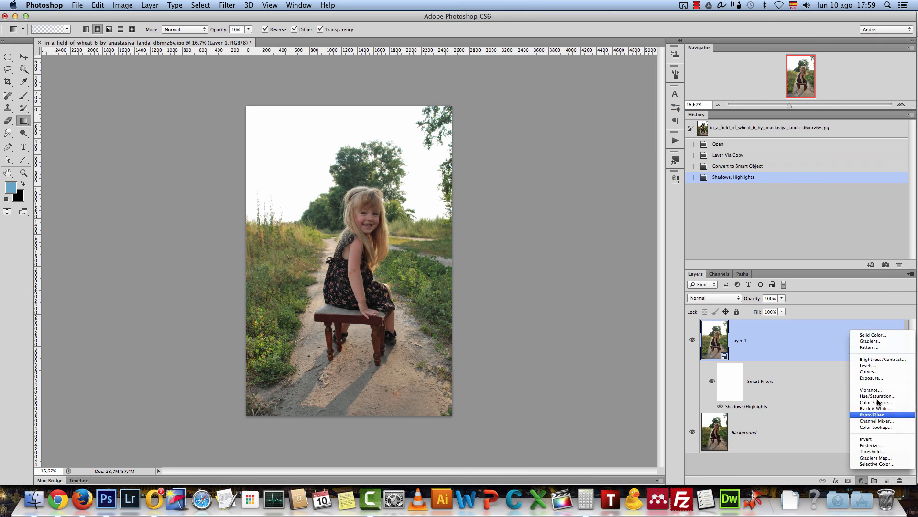
left_click(882, 341)
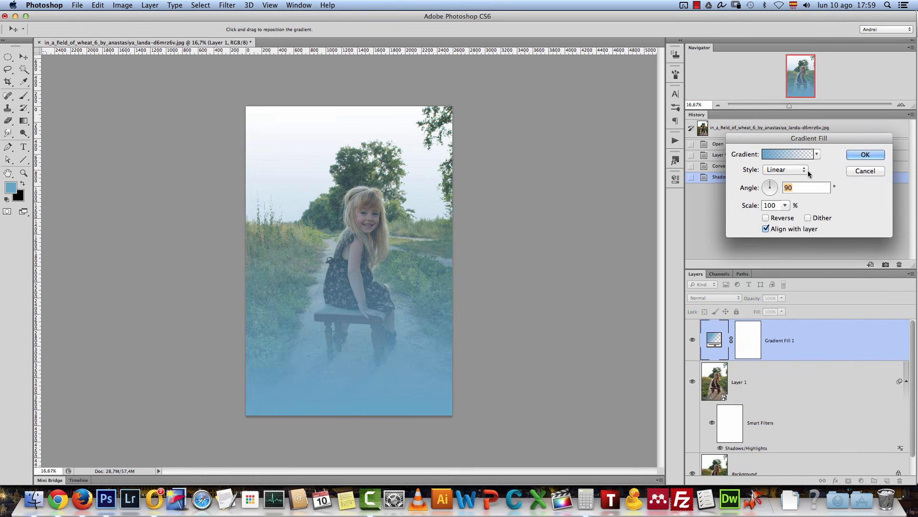
left_click(798, 154)
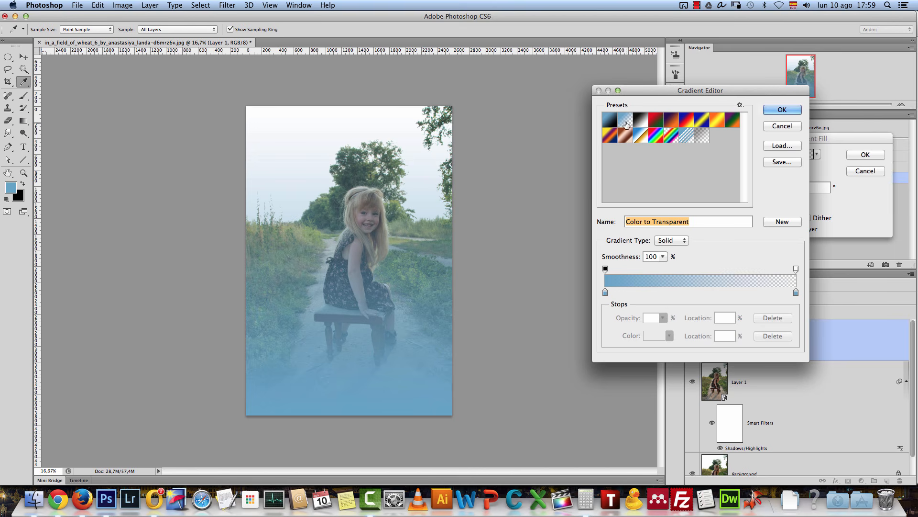
left_click(625, 124)
left_click(605, 292)
left_click(655, 337)
left_click_drag(471, 197, 428, 242)
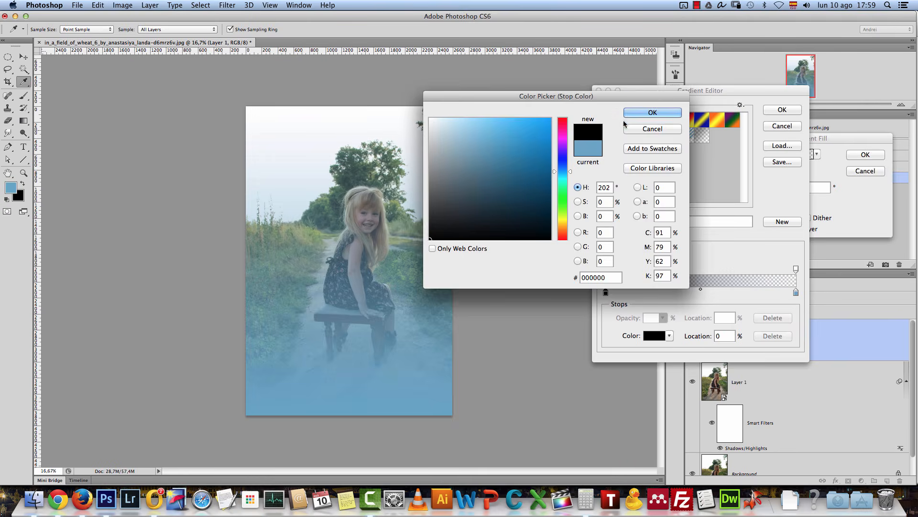
left_click(638, 114)
- Set the gradient's end color stop at 100% to black (000000) and accept the edited gradient
left_click(796, 293)
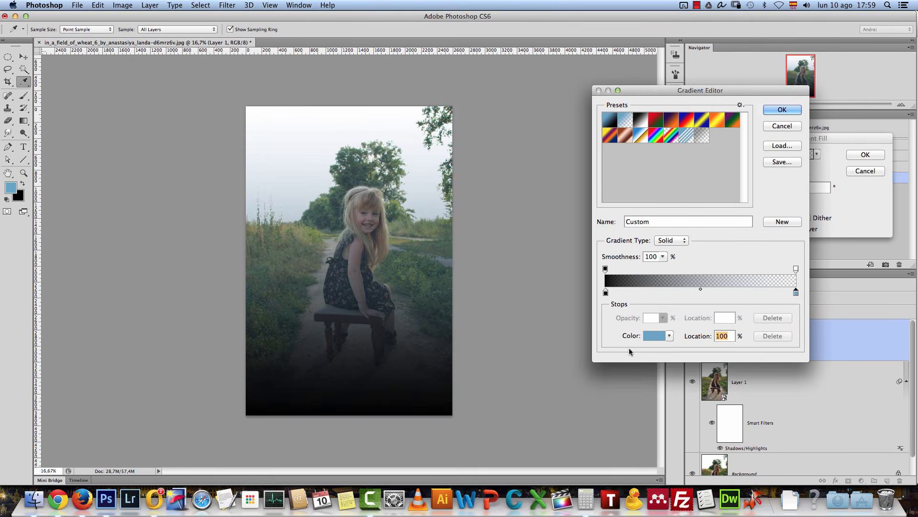
left_click(652, 337)
left_click_drag(449, 203, 429, 241)
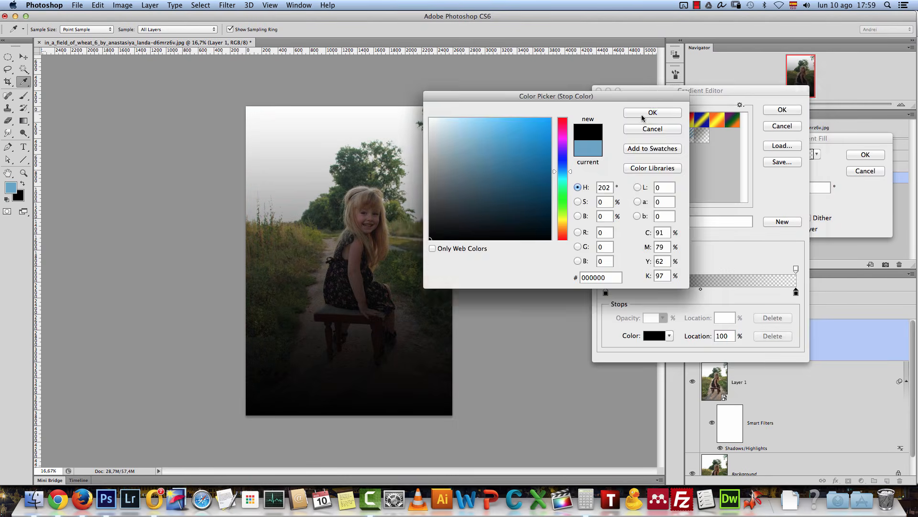
left_click(652, 112)
left_click(605, 292)
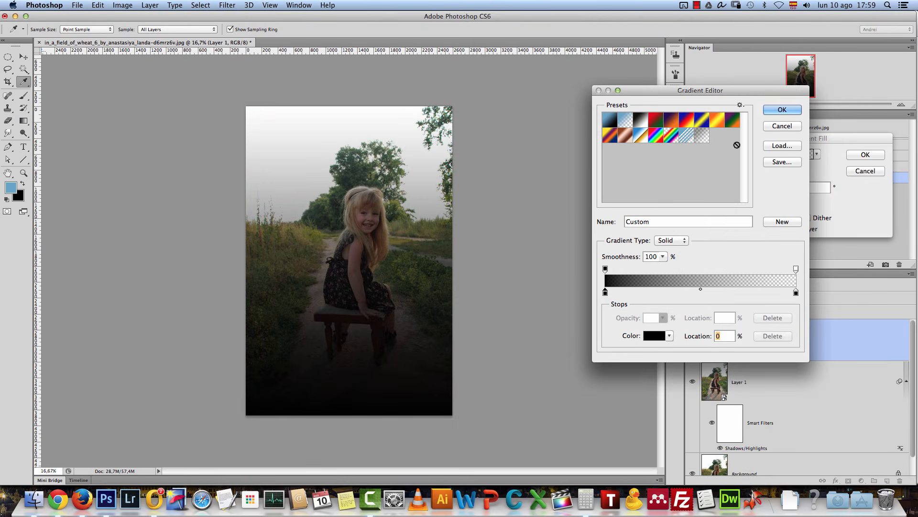
left_click(782, 109)
- Change the gradient fill's style to Radial and reverse the gradient
left_click(789, 171)
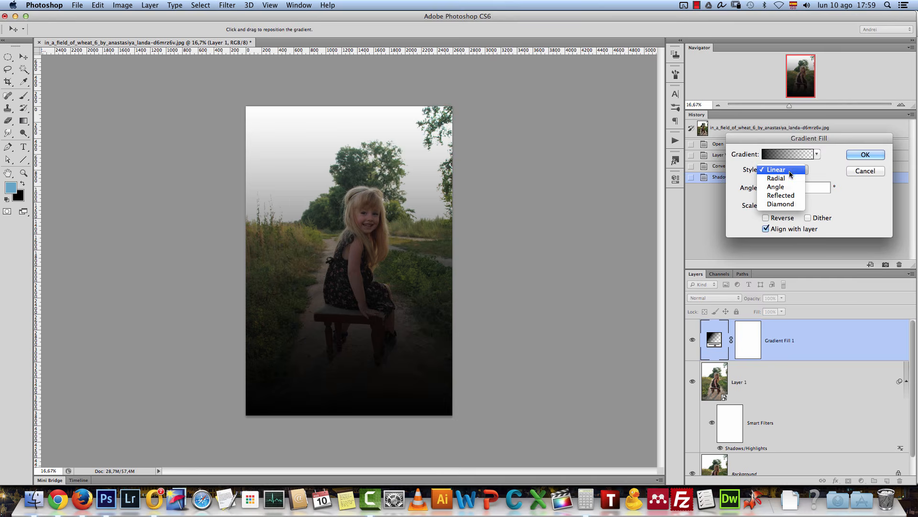
left_click(787, 179)
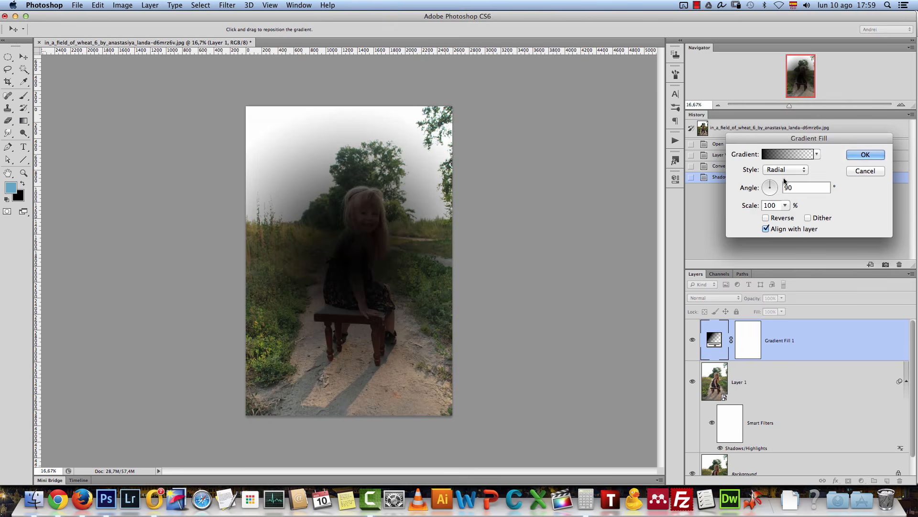
left_click(765, 218)
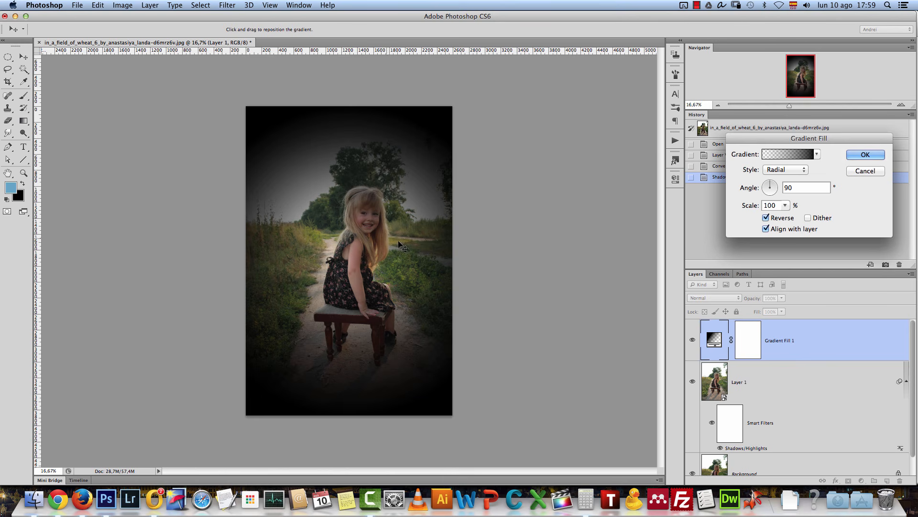
- Set the gradient's scale to 200%, shift its clear centre toward the upper right of the photo, and accept the fill
left_click(785, 205)
left_click_drag(786, 216, 793, 218)
left_click_drag(368, 251, 411, 213)
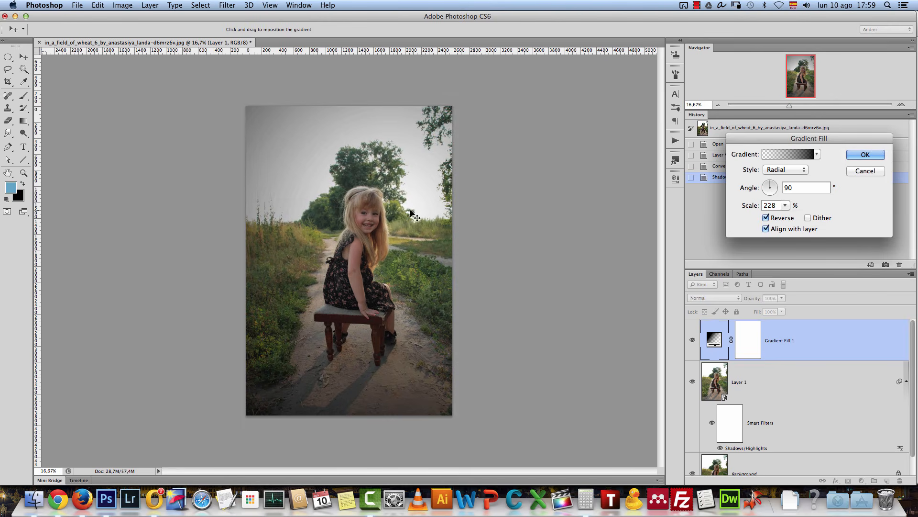
left_click(753, 205)
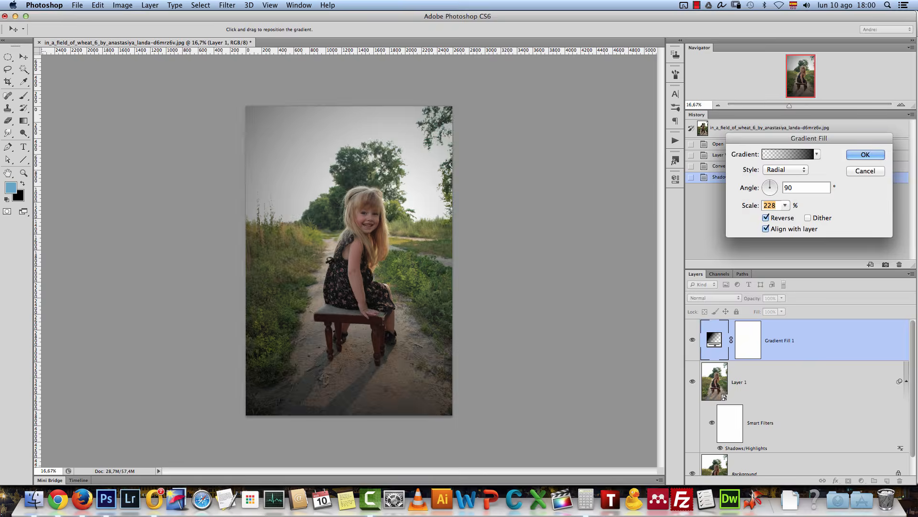
type("200")
left_click_drag(389, 232, 301, 102)
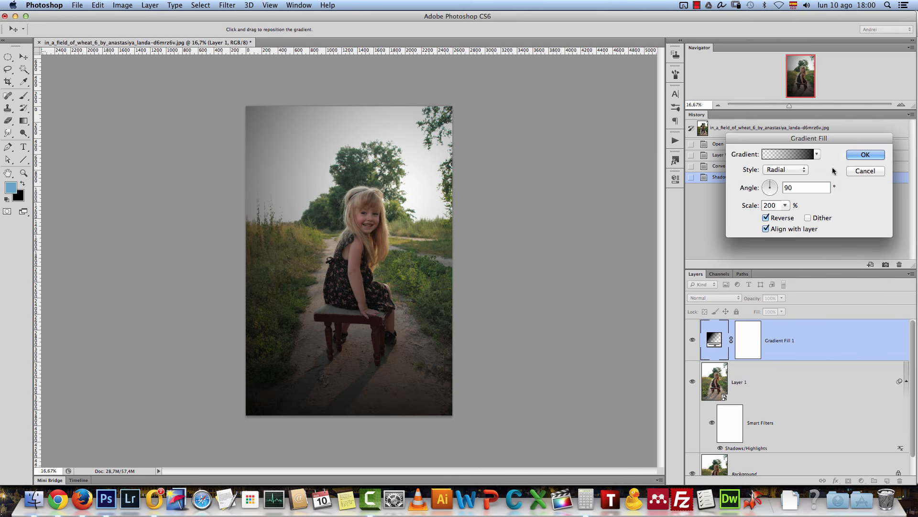
left_click(865, 155)
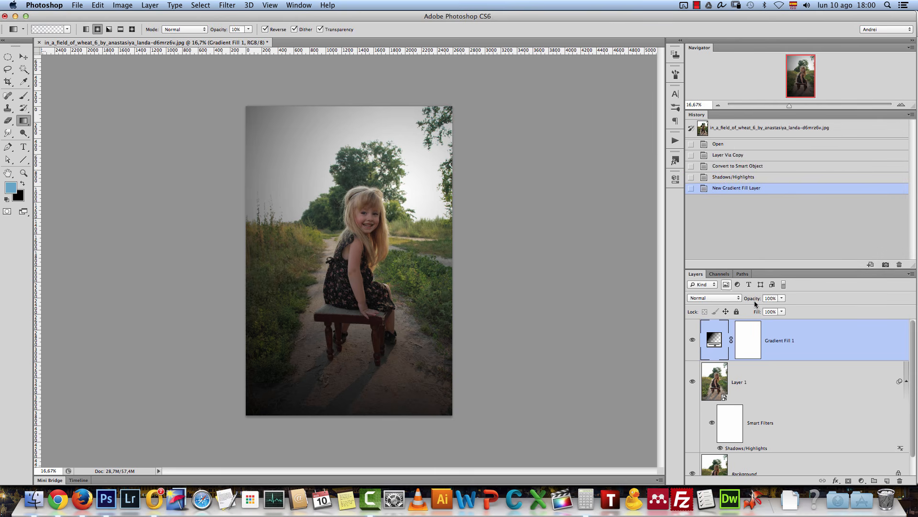
- Set the Gradient Fill layer's blending mode to Soft Light and its opacity to 40%
left_click(727, 299)
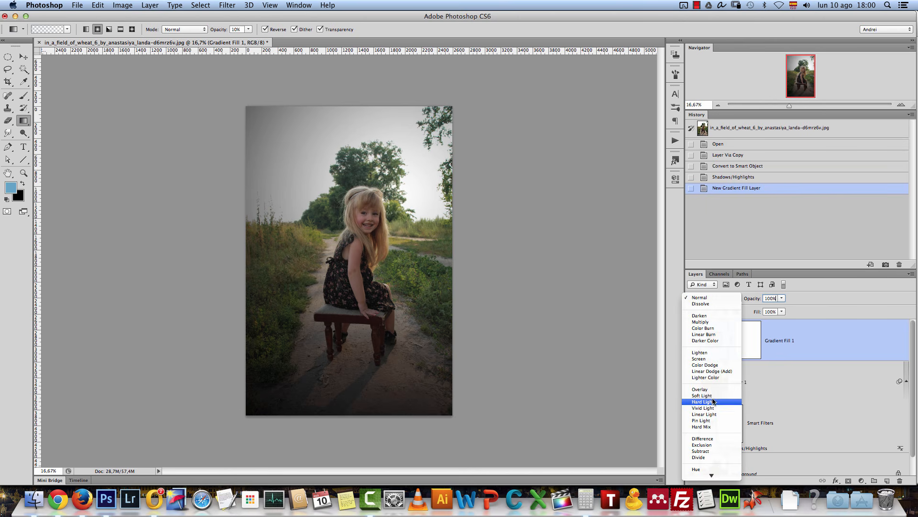
left_click(702, 396)
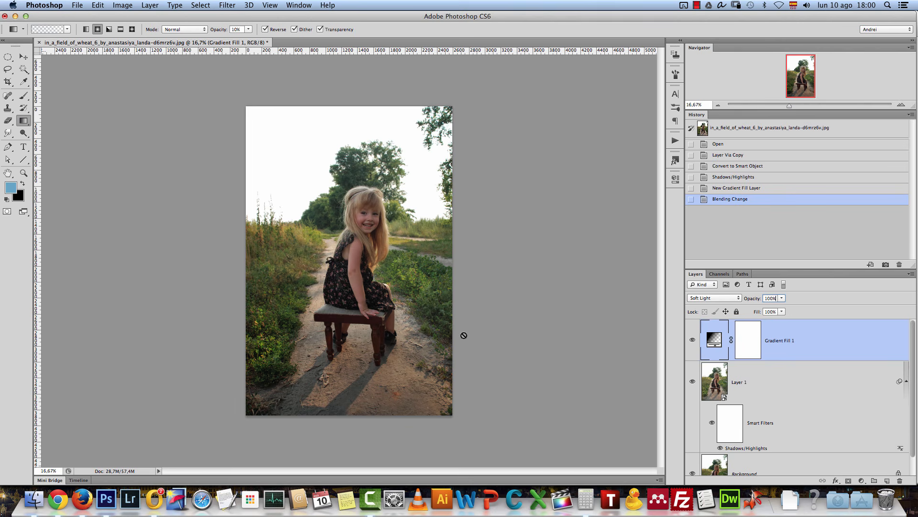
left_click(776, 298)
type("50")
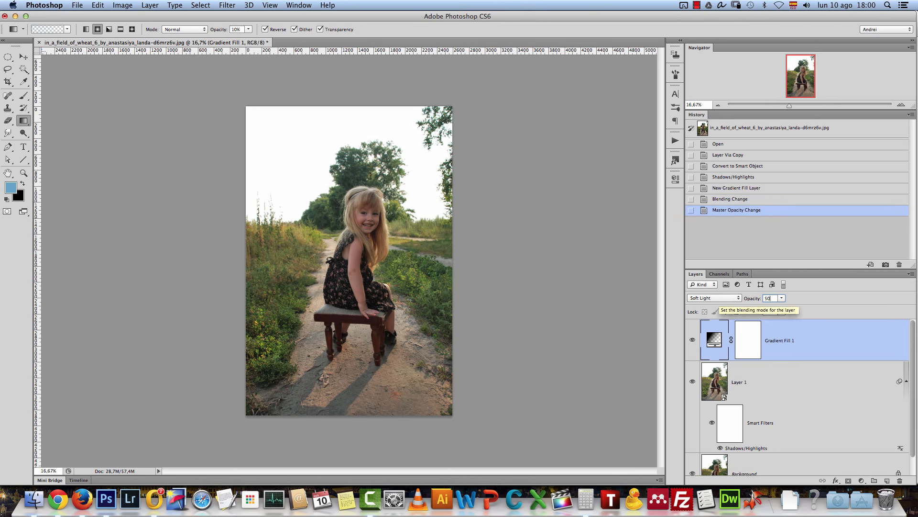
key("BackSpace")
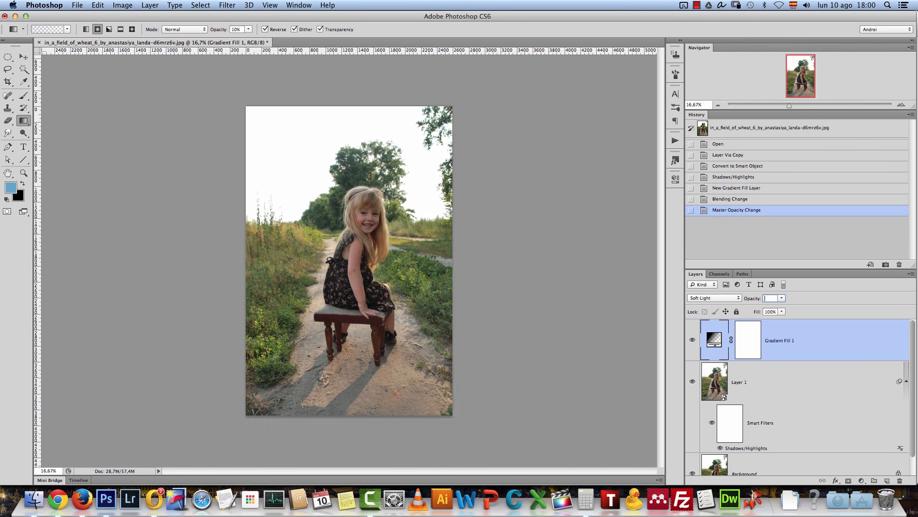
type("40")
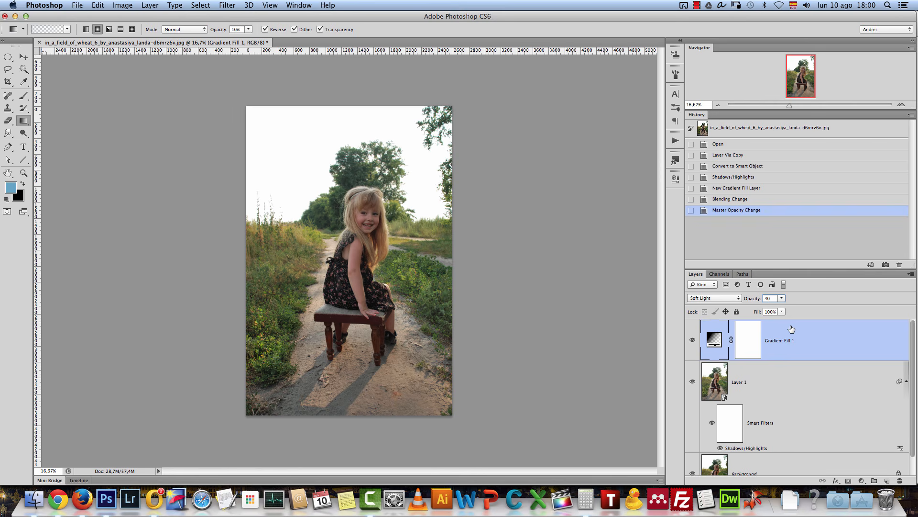
- Add a Curves adjustment layer and raise the Blue channel's black point to an output of 20
left_click(861, 481)
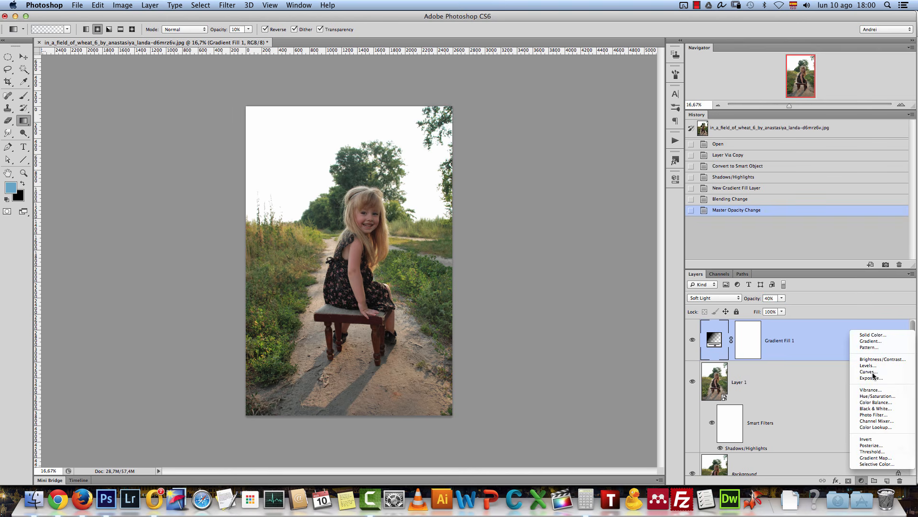
left_click(872, 373)
left_click(585, 211)
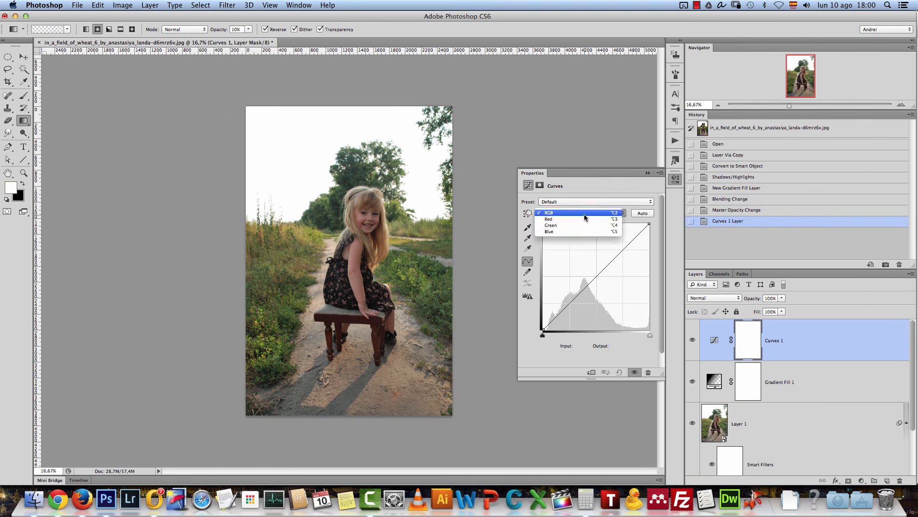
left_click(568, 232)
left_click(544, 330)
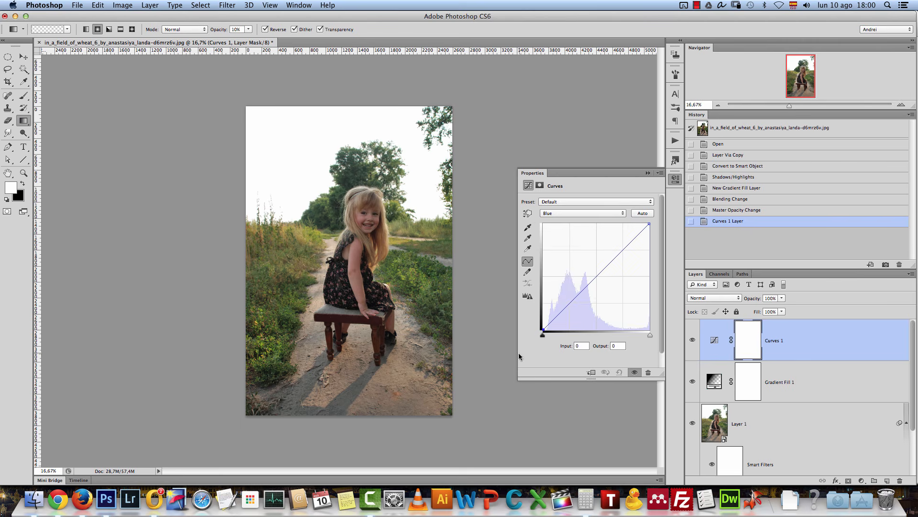
left_click(613, 345)
type("20")
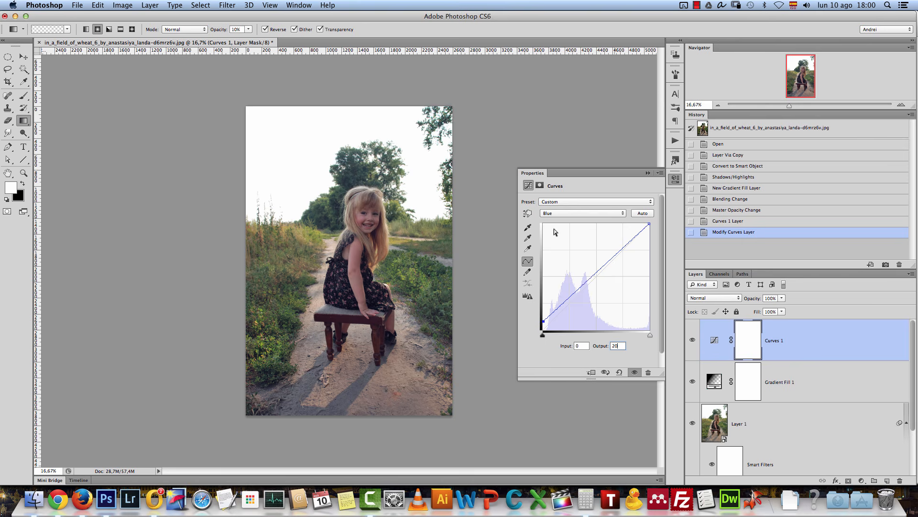
- Raise the black points of the Green and Red curves to an output of 20 each
left_click(558, 214)
left_click(565, 206)
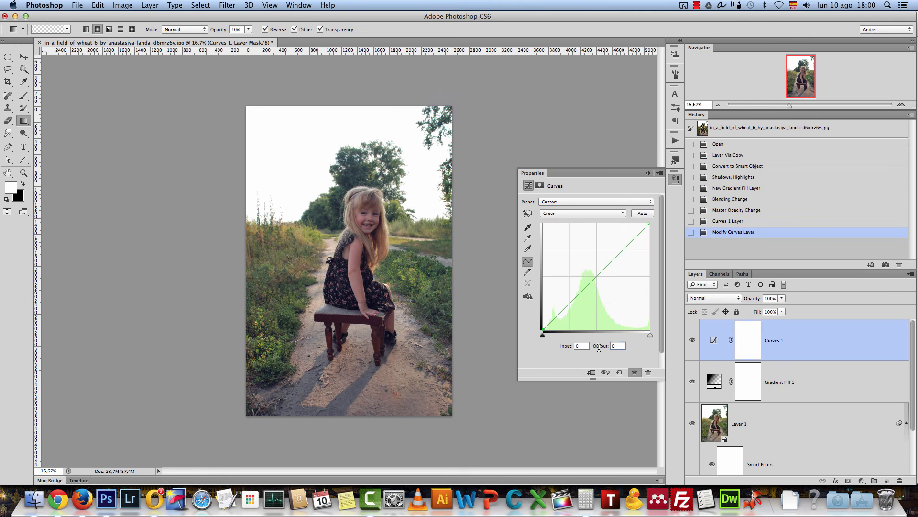
type("20")
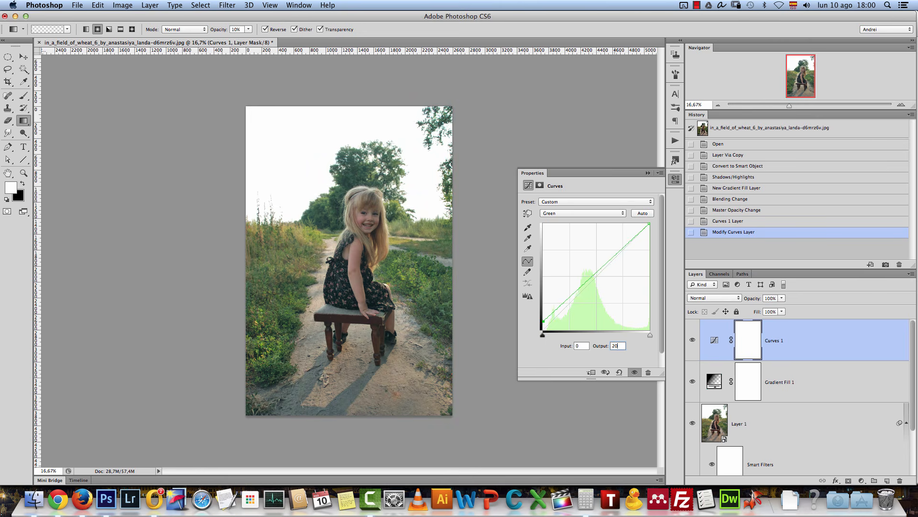
left_click(587, 213)
left_click(557, 209)
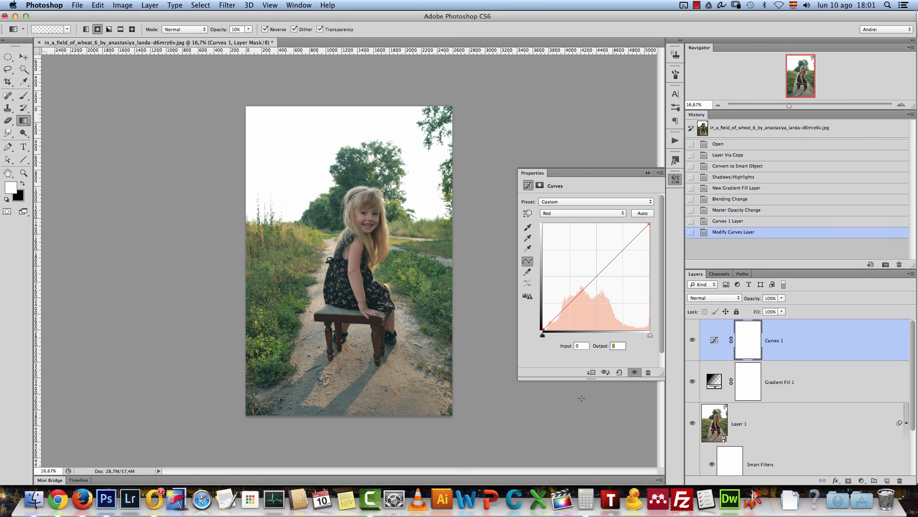
type("20")
- Review the Green curve and add a point to the RGB curve with input 161 and output 185
left_click(568, 214)
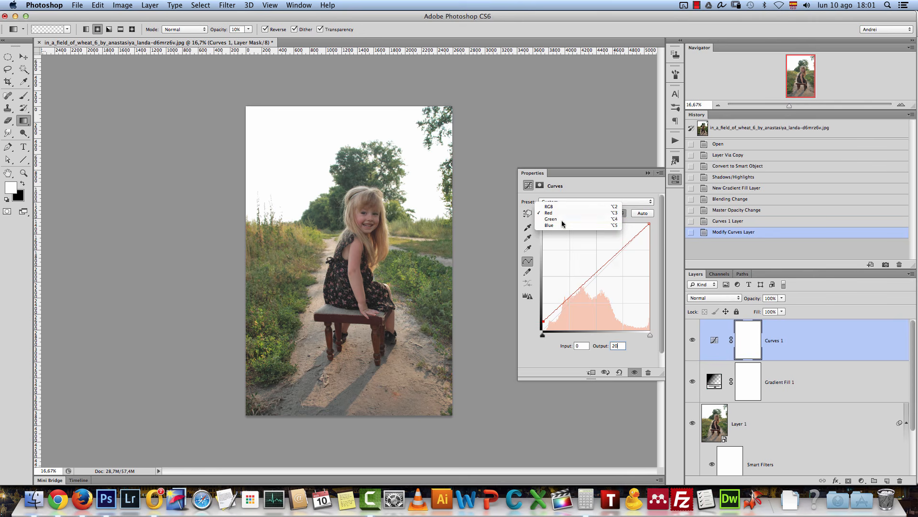
left_click(570, 221)
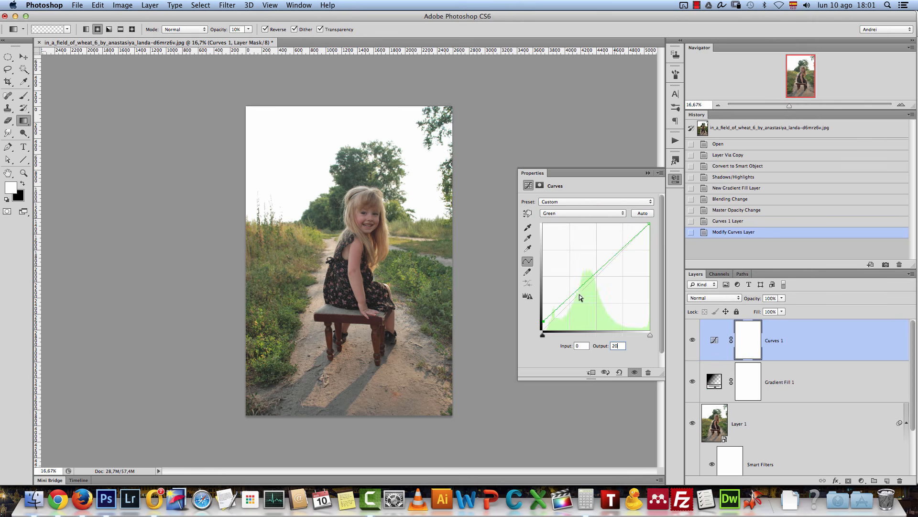
left_click(588, 213)
left_click(567, 201)
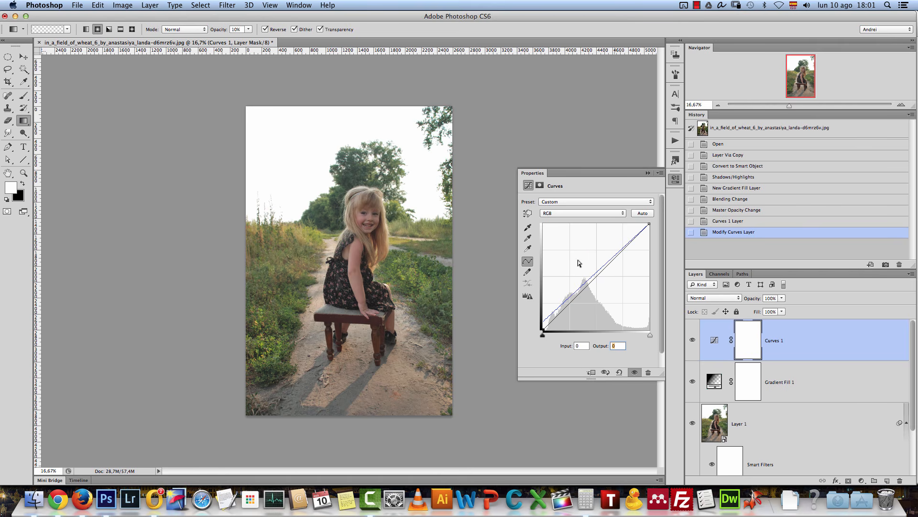
left_click(610, 255)
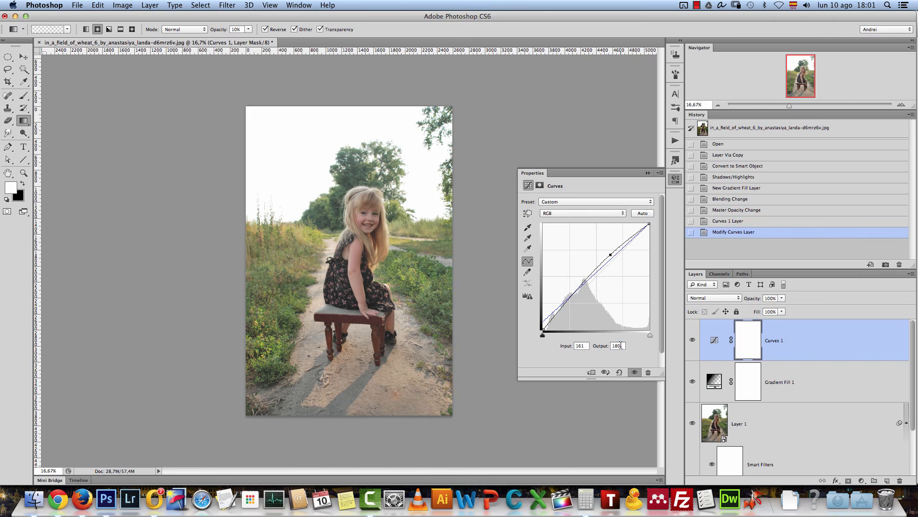
type("185")
- Add a second, darker point to the RGB curve with input 83 and output 98
left_click(578, 288)
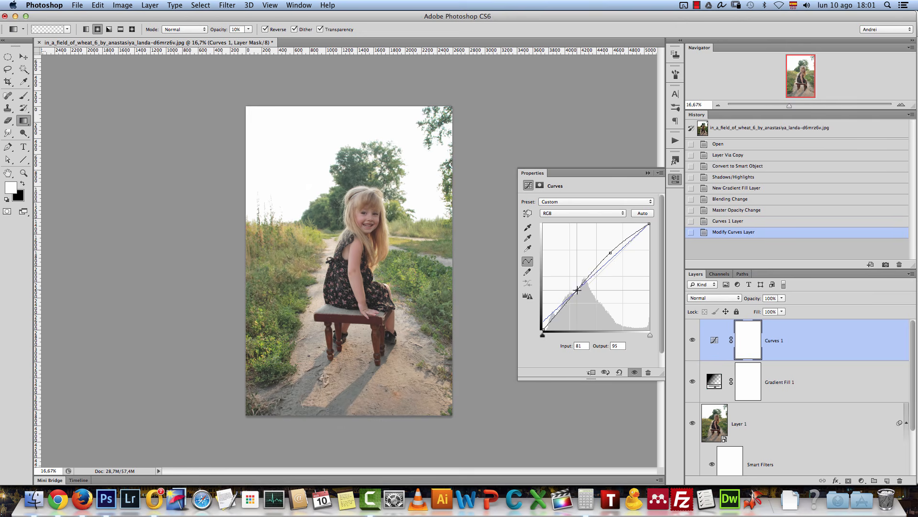
left_click(580, 345)
type("83")
left_click(613, 344)
type("98")
- Compare the photo with and without the Curves layer and collapse the adjustment's properties
left_click(693, 341)
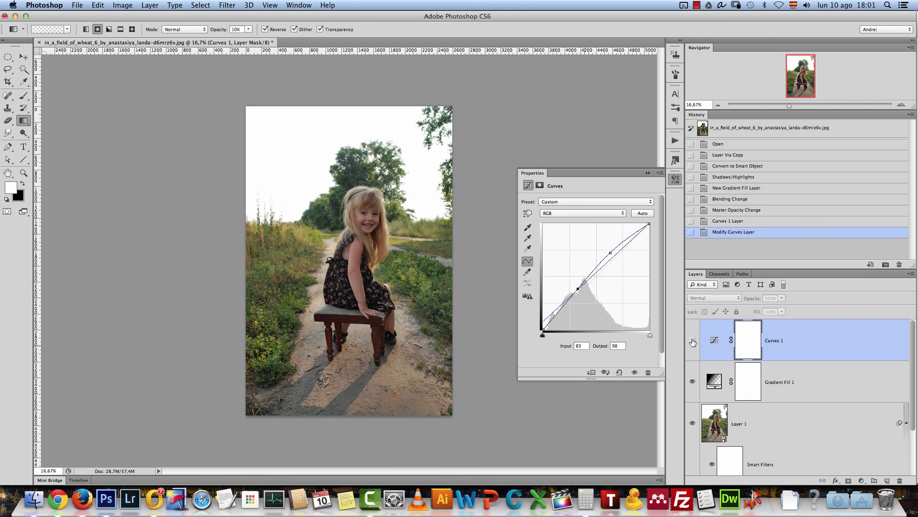
left_click(692, 341)
left_click(647, 172)
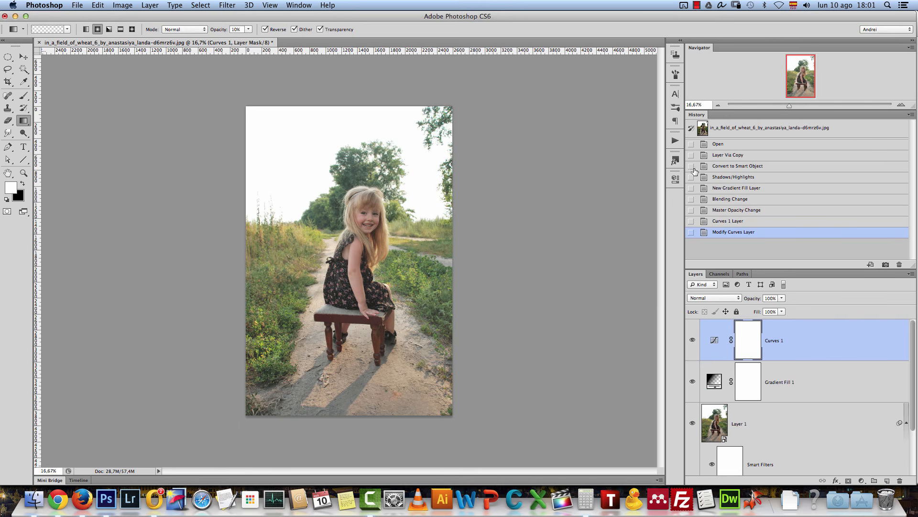
- Check how toggling the Curves layer's visibility is recorded in the Fantasy photo effect action
left_click(675, 140)
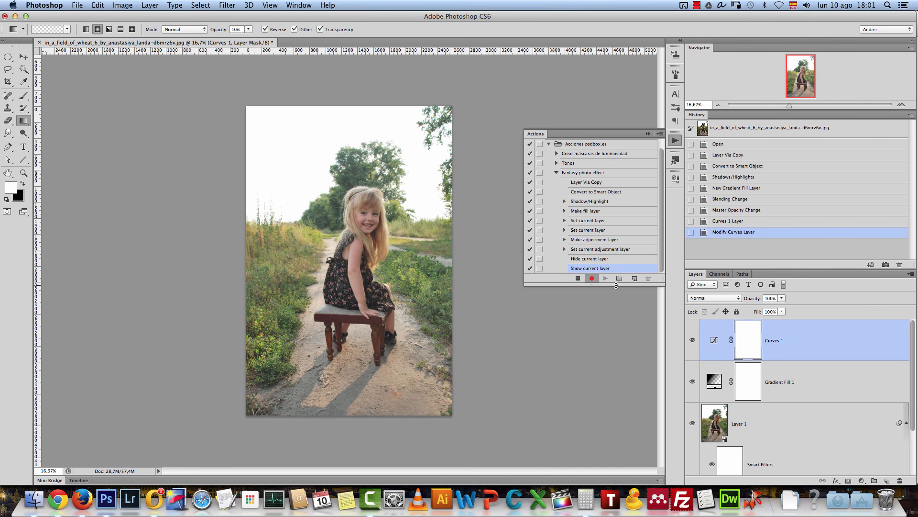
left_click(692, 339)
left_click(692, 339)
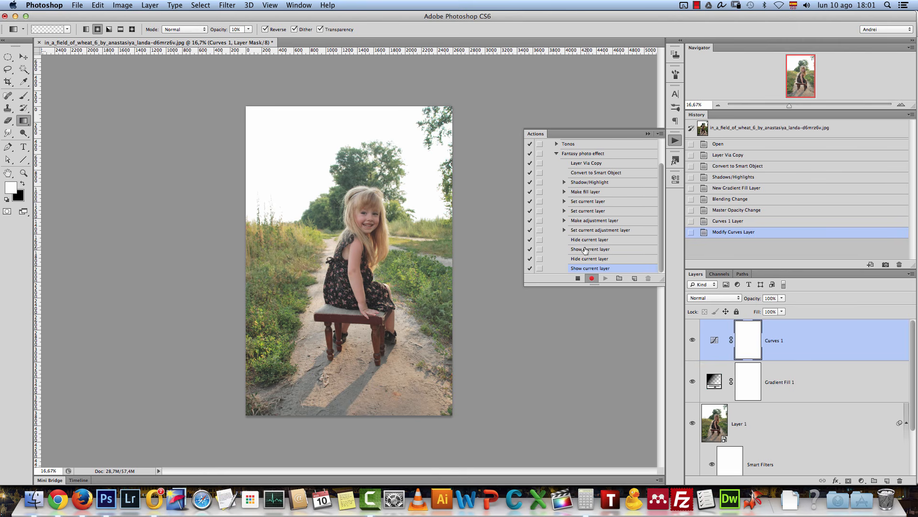
left_click(647, 133)
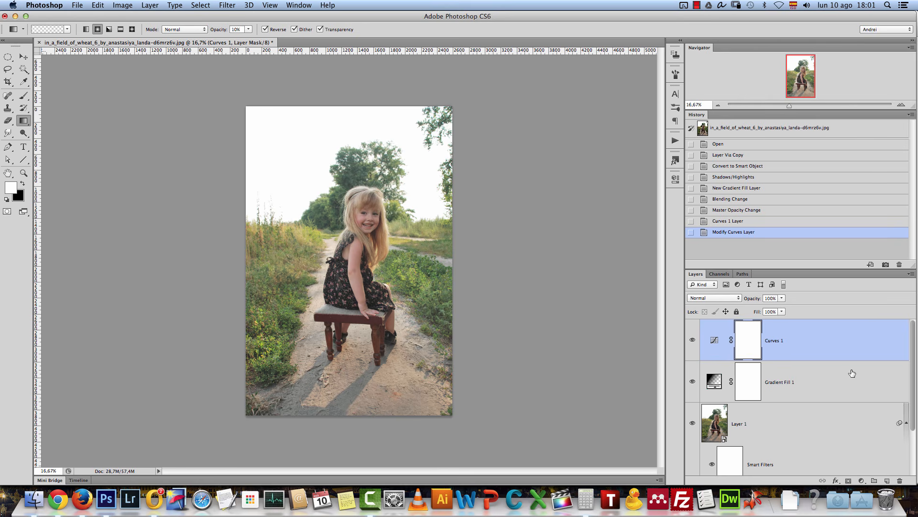
- Add a Selective Color adjustment layer and compare the edited photo with the original Background layer
left_click(858, 481)
left_click(872, 468)
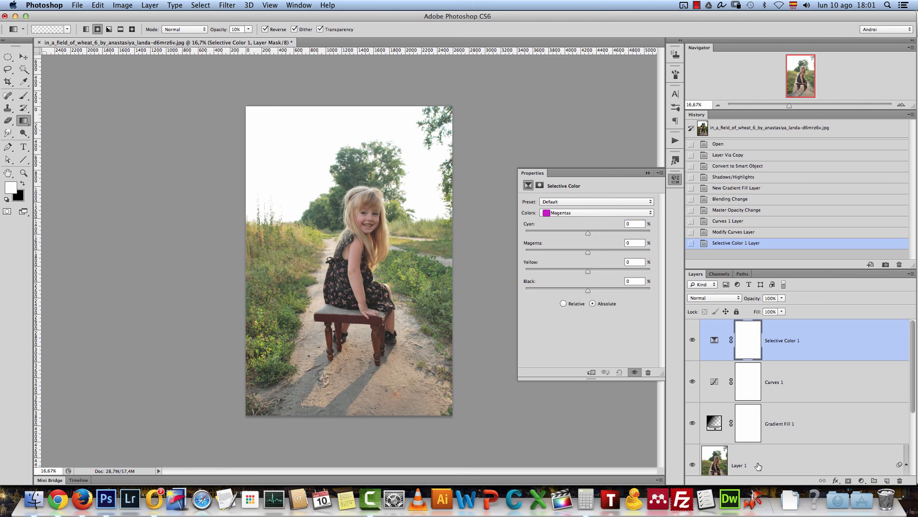
left_click(722, 464)
scroll(899, 396, "down", 3)
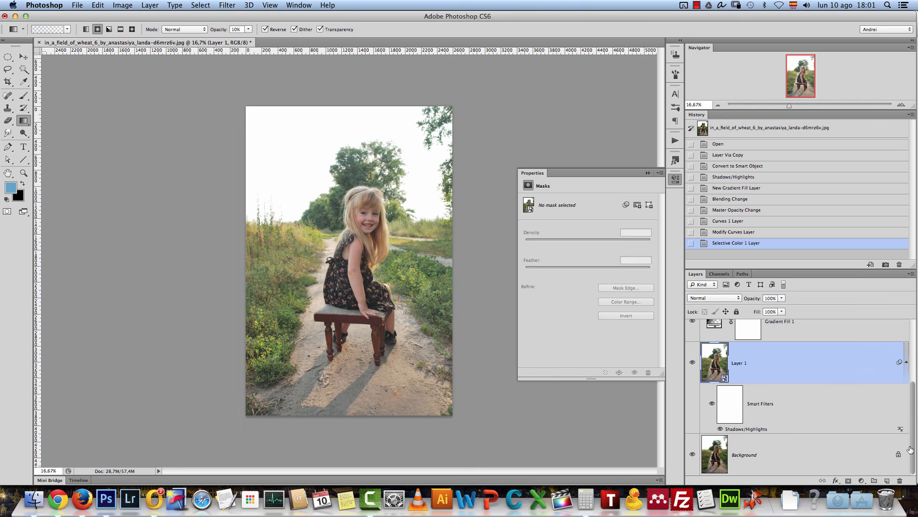
left_click(693, 456, "alt")
left_click(693, 456, "alt")
scroll(900, 383, "up", 5)
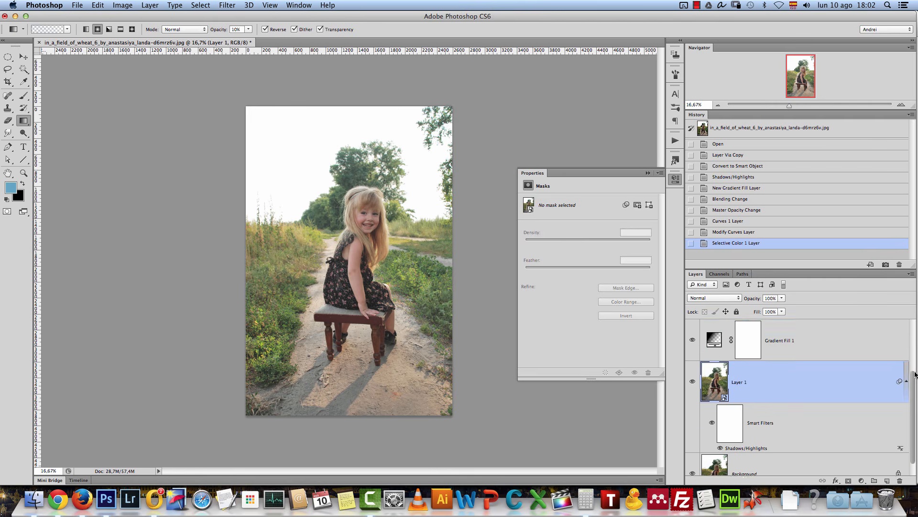
- Target the Blacks range in the Selective Color layer and set its Black amount to -10%
left_click(777, 341)
left_click(580, 214)
left_click(574, 234)
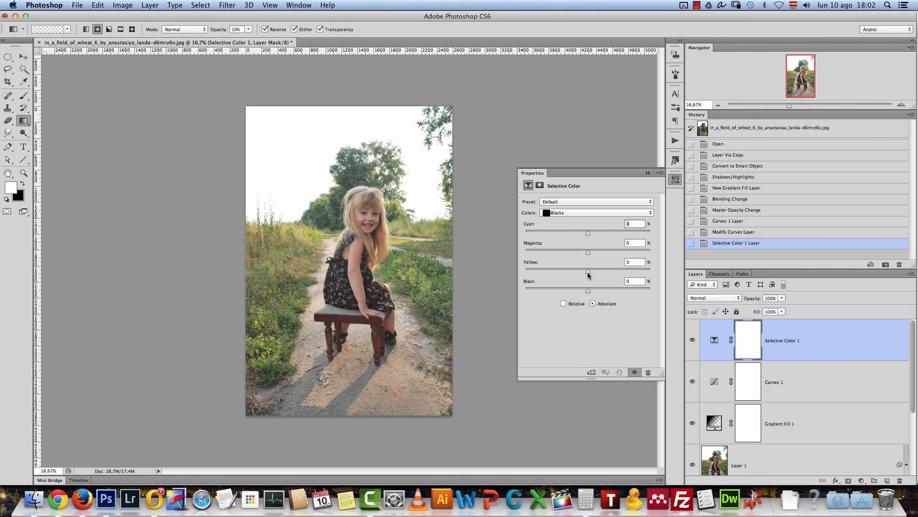
left_click_drag(588, 291, 575, 291)
left_click_drag(637, 281, 627, 323)
type("-10")
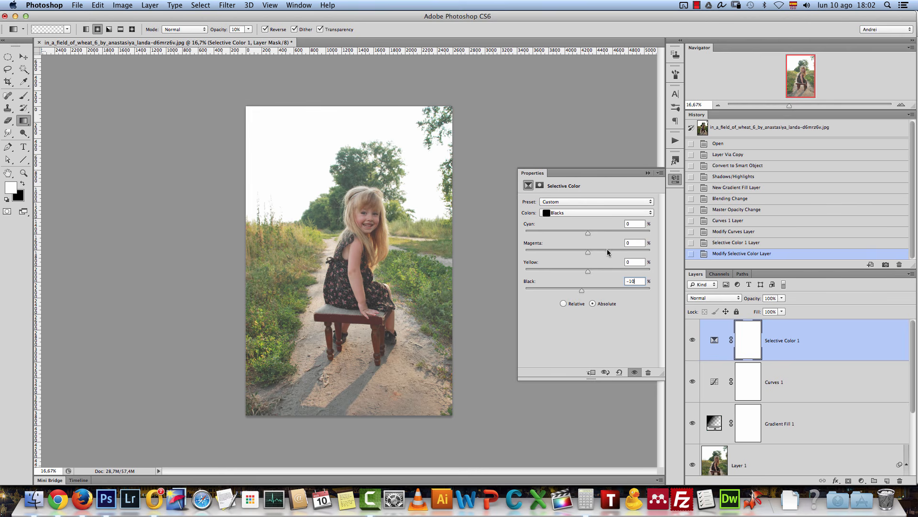
- Set the Blacks range's Cyan to 2%, Magenta to 5% and Yellow to -14%
mouse_move(592, 254)
left_mouse_down()
mouse_move(603, 255)
mouse_move(593, 257)
mouse_move(589, 272)
left_mouse_up()
key("Tab")
type("2")
key("Tab")
type("5")
key("Tab")
type("-14")
key("Tab")
- Finish with the Selective Color settings and add a Hue/Saturation adjustment layer on top of the layer stack
left_click(593, 213)
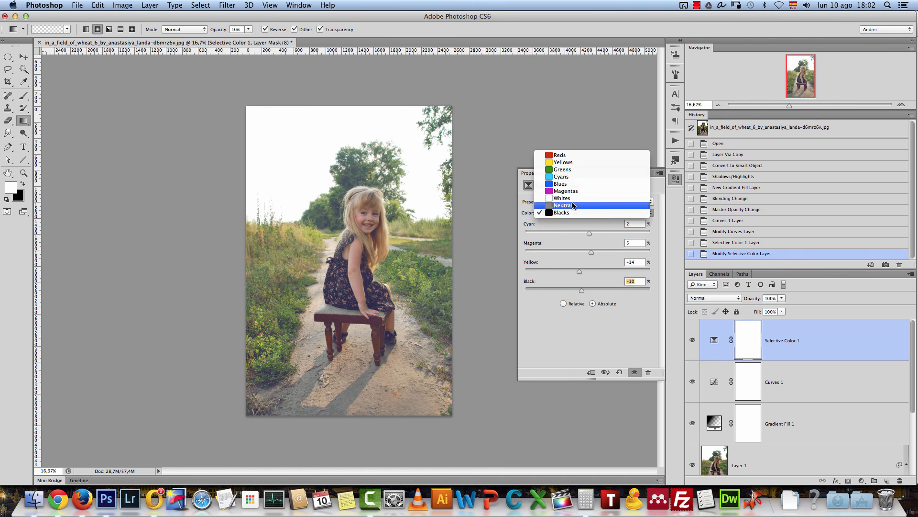
left_click(659, 189)
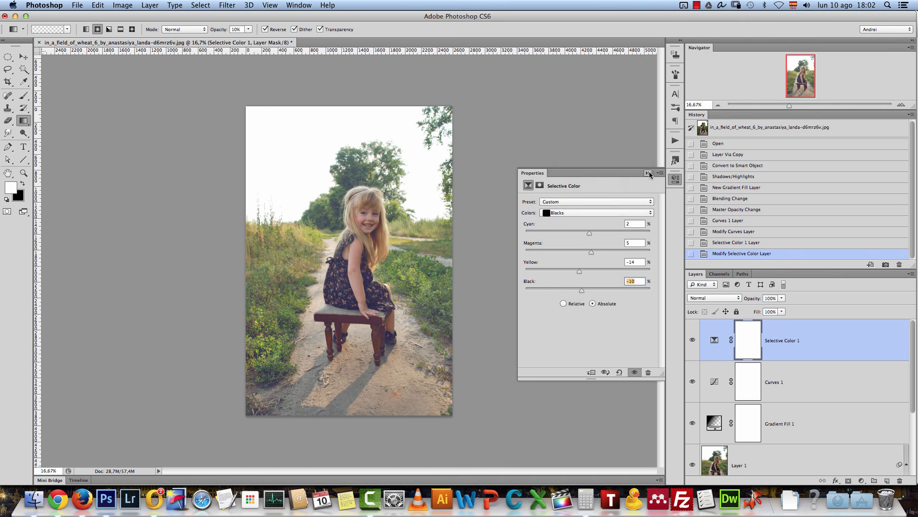
left_click(650, 173)
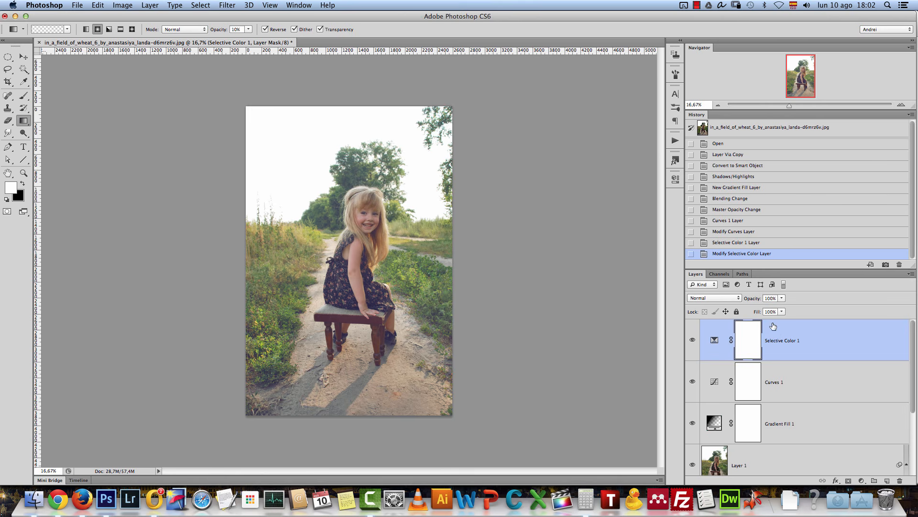
left_click(864, 481)
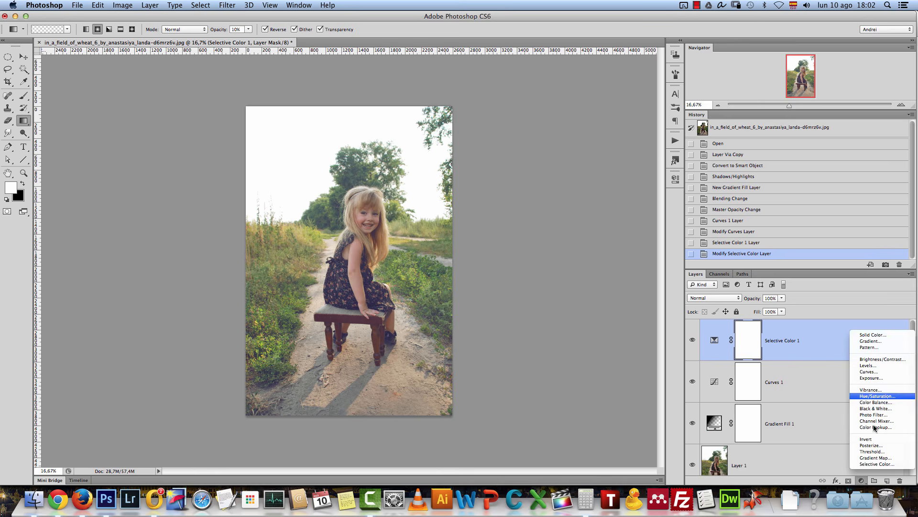
left_click(876, 397)
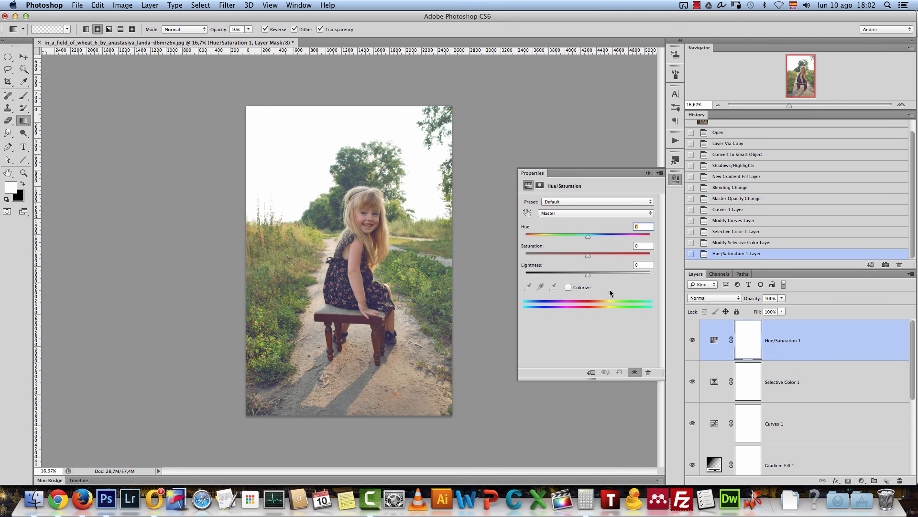
- Set the Reds range of the Hue/Saturation layer to Hue 6, Saturation 57 and Lightness 15
left_click(577, 214)
left_click(571, 219)
type("6")
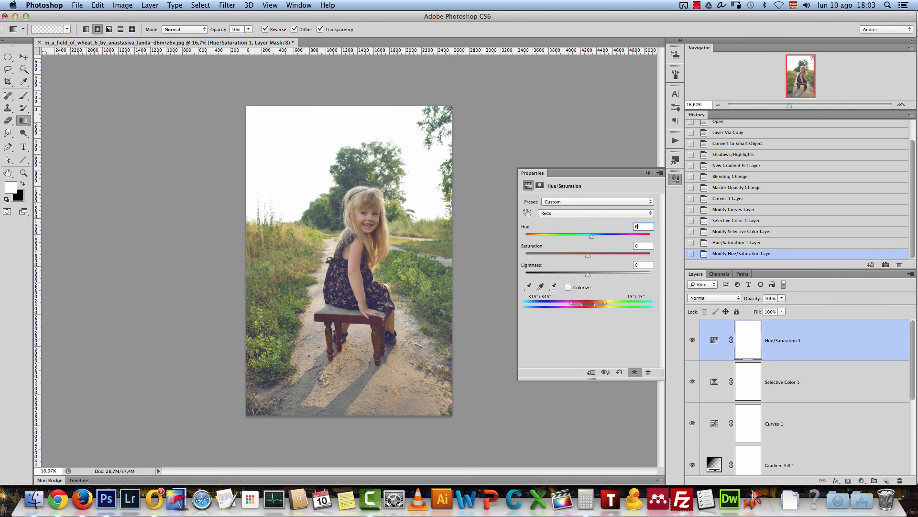
left_click(648, 245)
type("5")
left_click(641, 264)
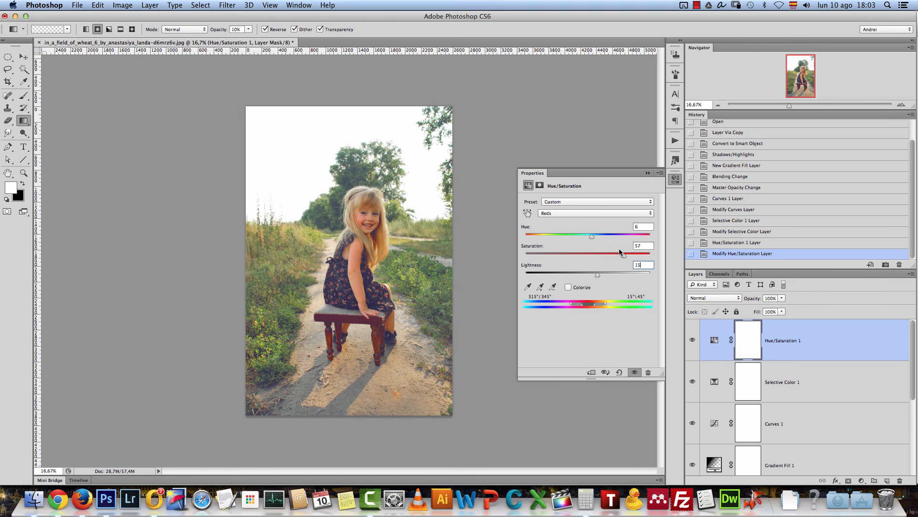
left_click_drag(591, 238, 587, 238)
key("Tab")
type("6")
- Set the Yellows range of the Hue/Saturation layer to Hue -5, Saturation 20 and Lightness 13
left_click(575, 211)
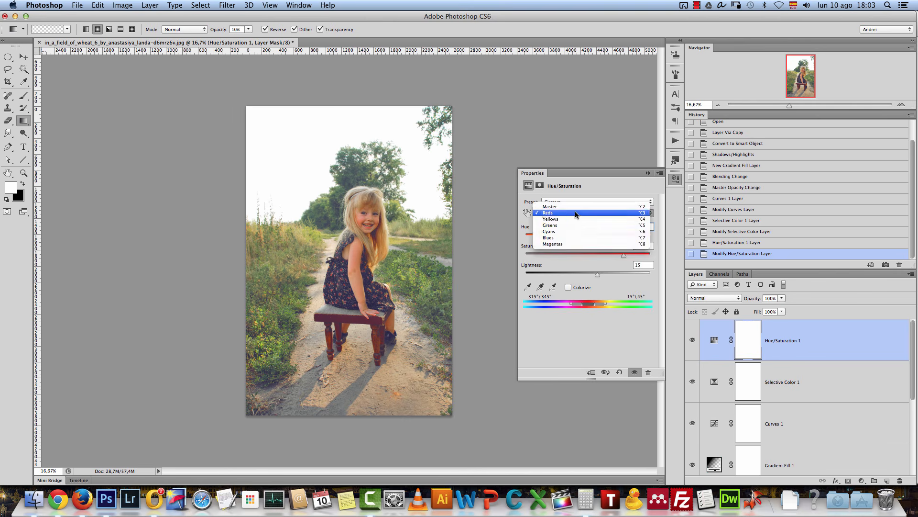
left_click(568, 217)
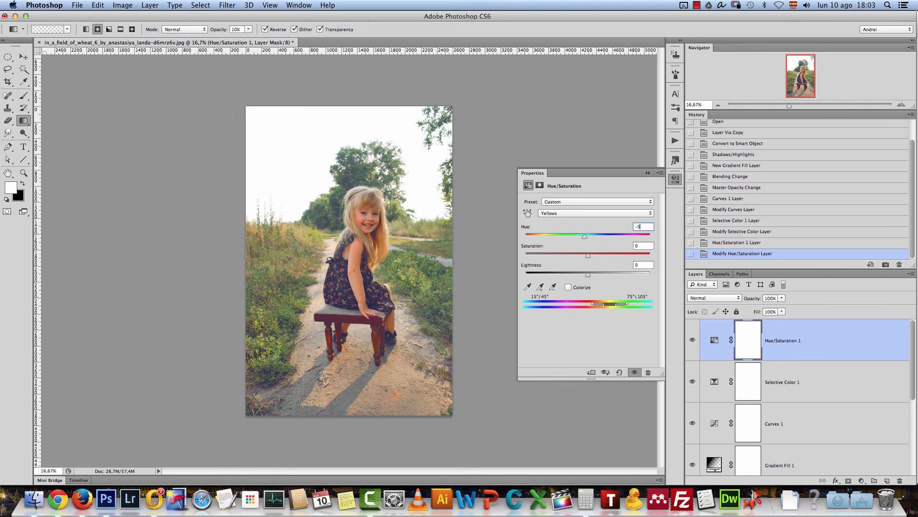
left_click(654, 228)
type("-5")
key("Tab")
type("20")
left_click(645, 263)
- Set the Greens range of the Hue/Saturation layer to Hue -38, Saturation 15 and Lightness 12
left_click(570, 211)
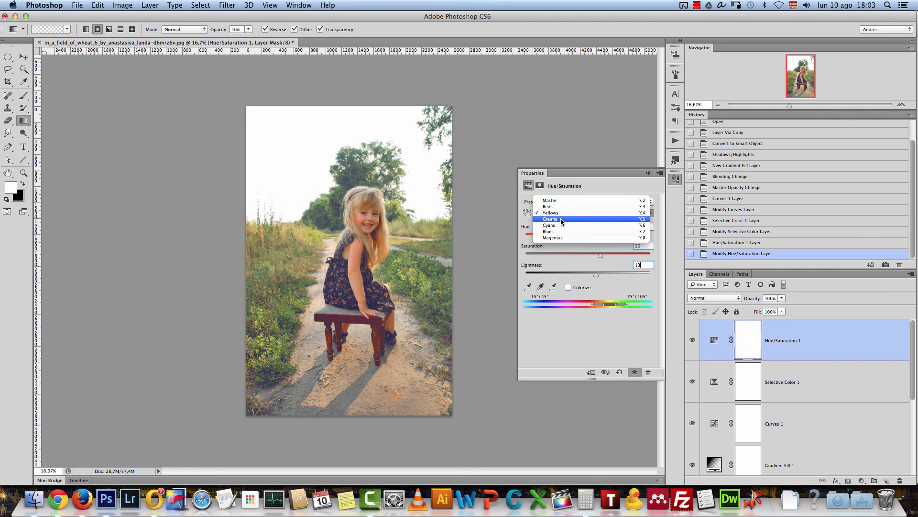
left_click(569, 219)
left_click(568, 213)
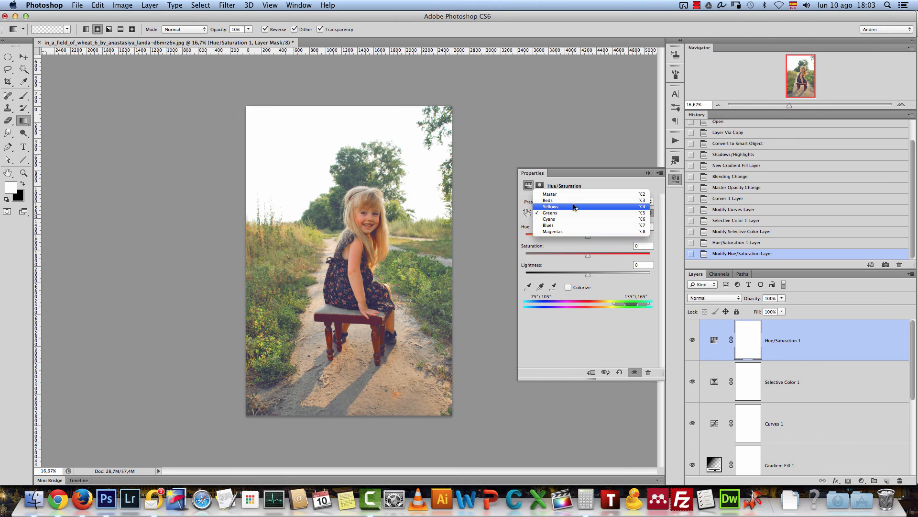
left_click(607, 181)
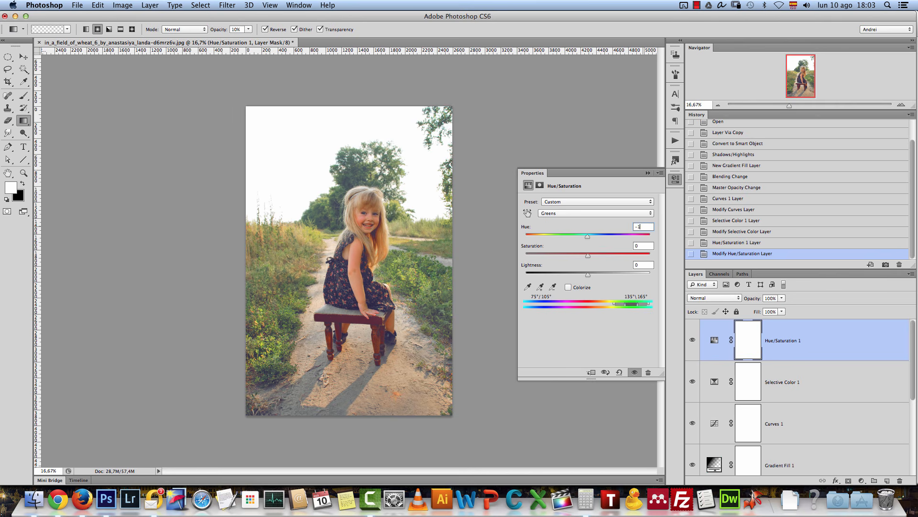
type("-358")
key("BackSpace")
key("BackSpace")
type("8")
key("Tab")
type("15")
key("Tab")
left_click(581, 211)
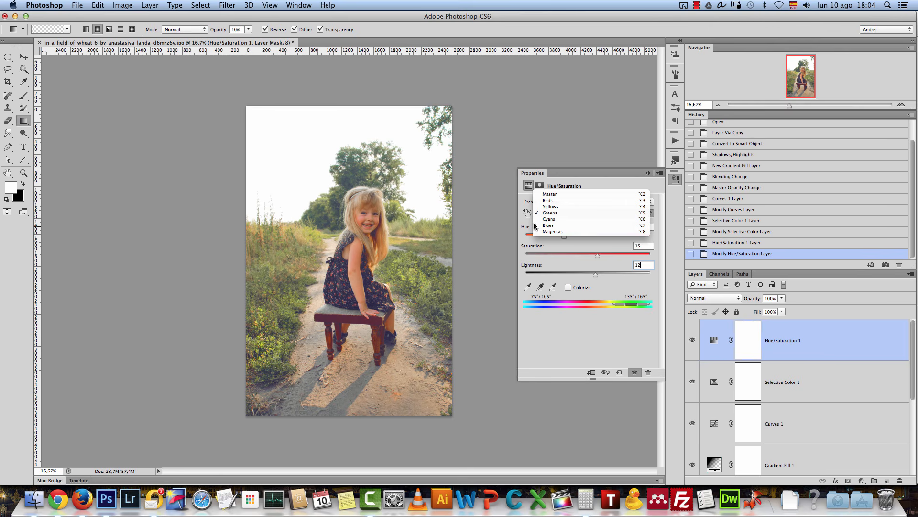
left_click(612, 187)
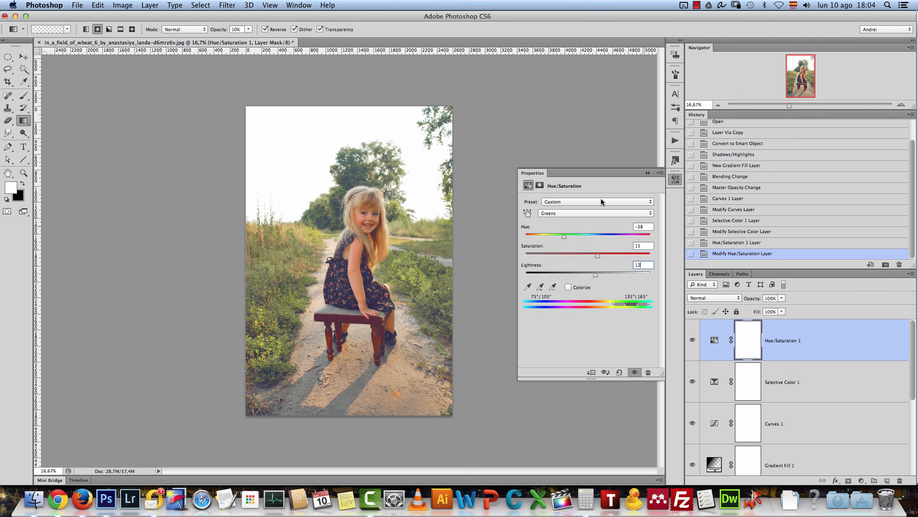
- Set the Master saturation of the Hue/Saturation layer to 20 and close its settings
left_click(580, 214)
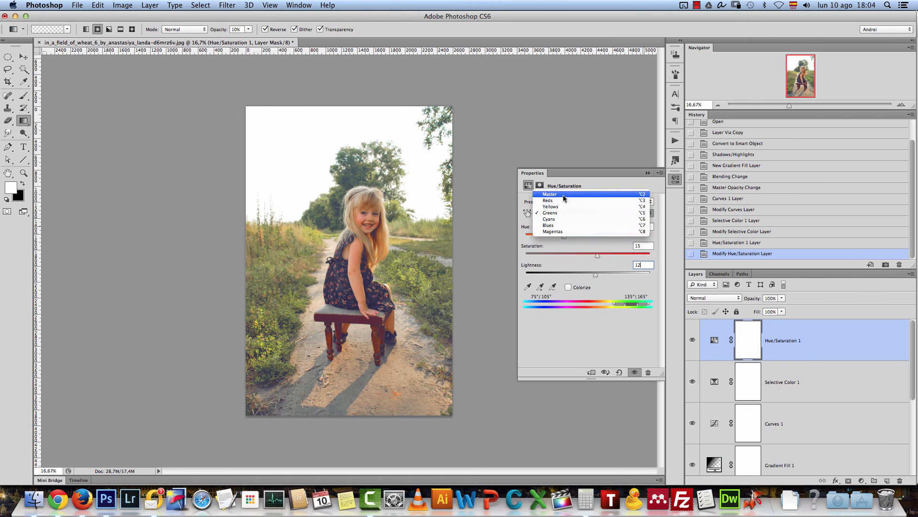
left_click(567, 193)
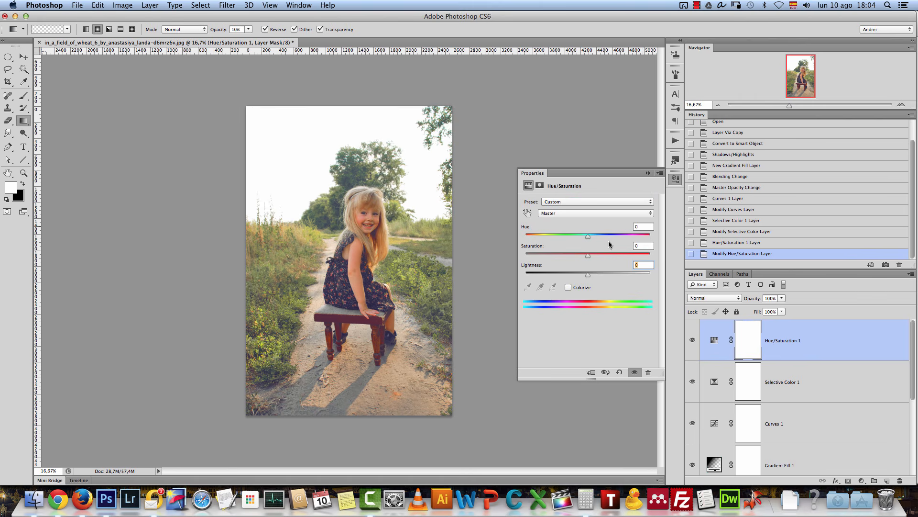
left_click(641, 246)
type("20")
left_click(648, 173)
- Reduce the Hue/Saturation layer's opacity to 40%
left_click(775, 297)
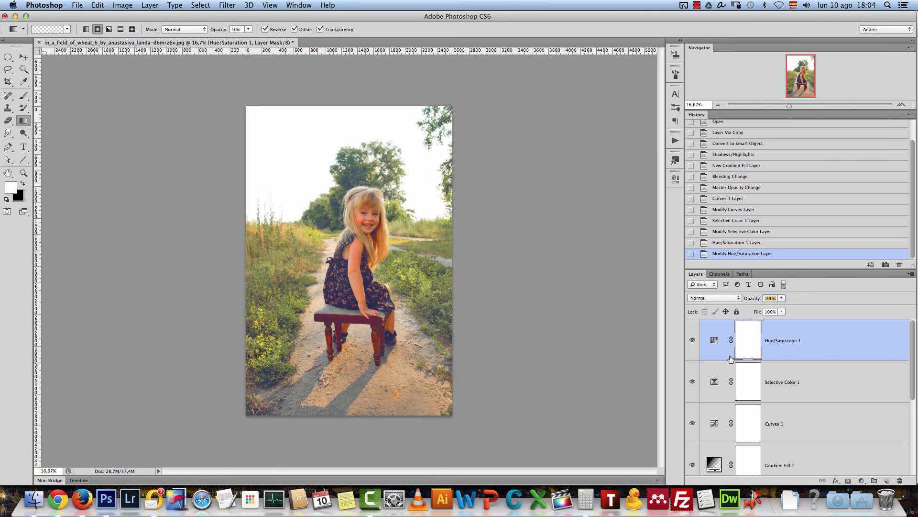
type("50")
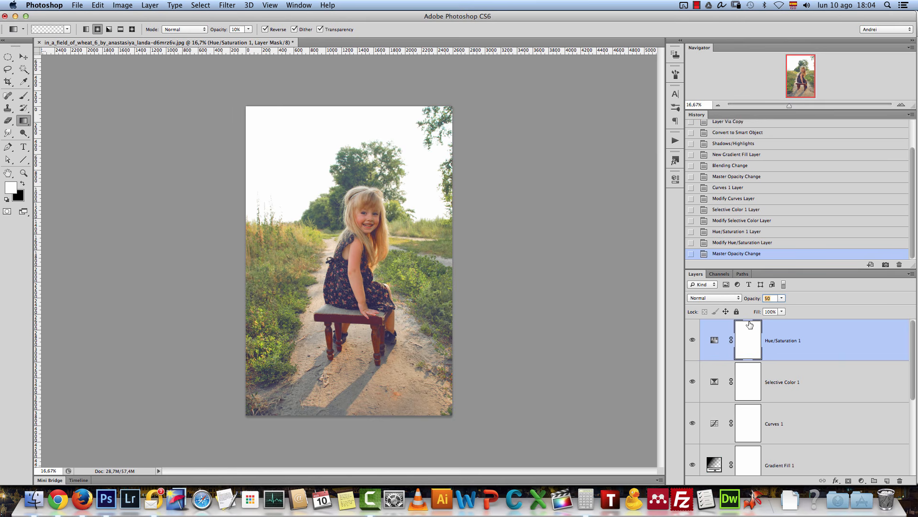
type("40")
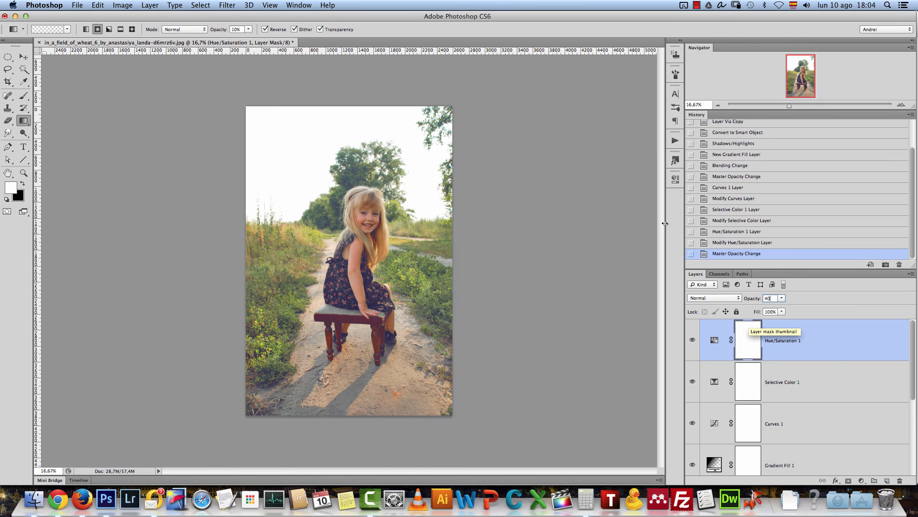
key("Return")
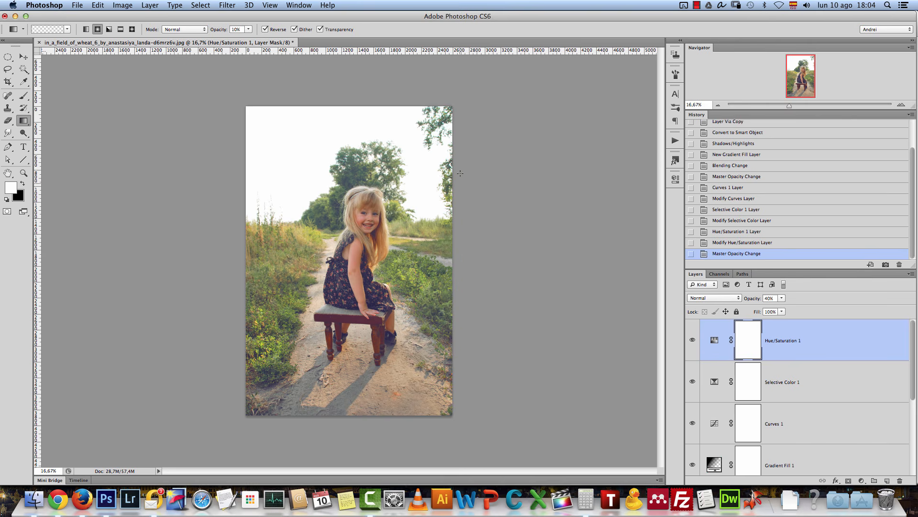
- Add a Gradient Fill layer with a color-to-transparent gradient and recolor its first color stop orange (#f7a336)
left_click(861, 481)
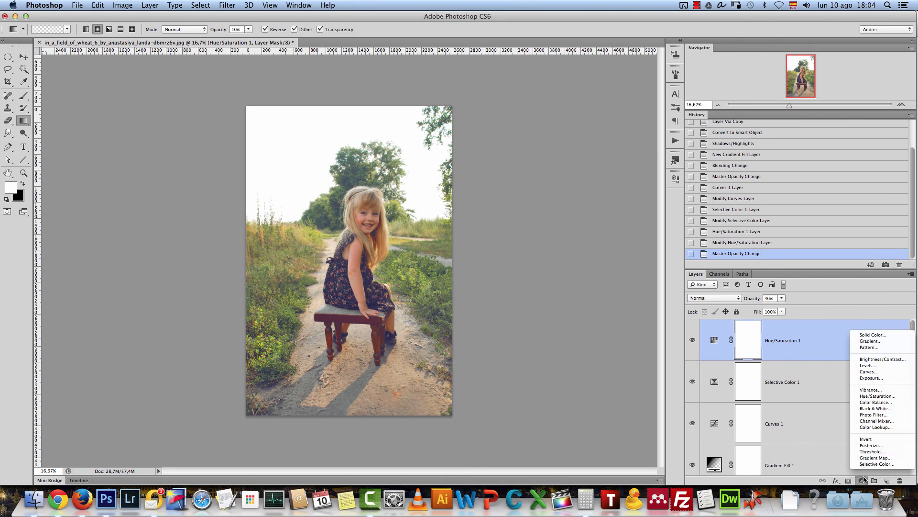
left_click(881, 341)
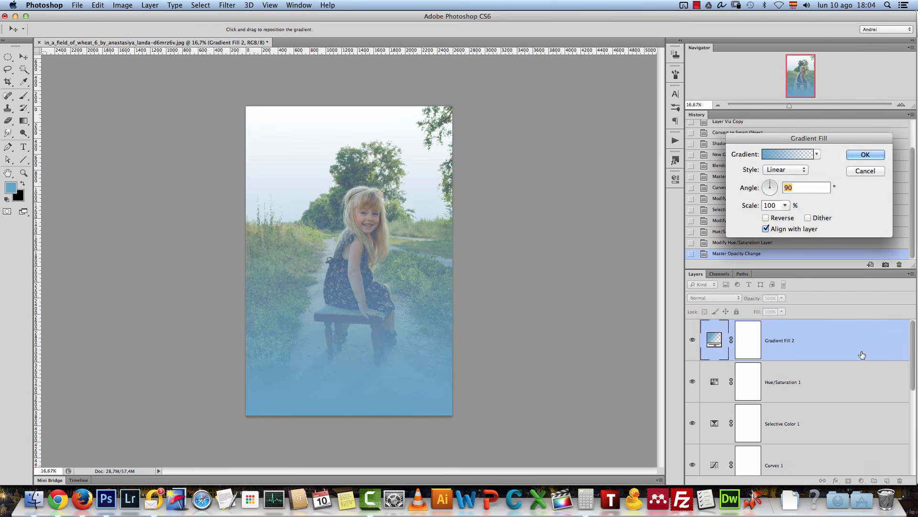
left_click(799, 155)
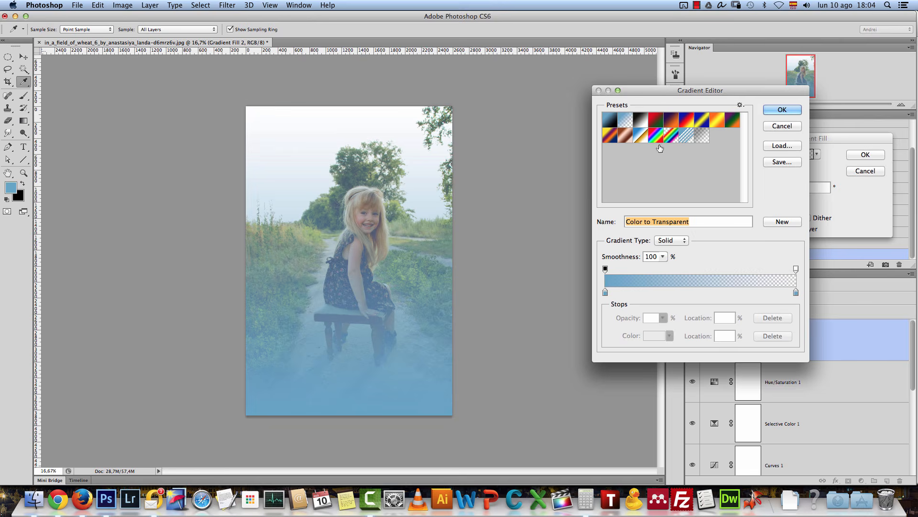
left_click(606, 293)
left_click(653, 336)
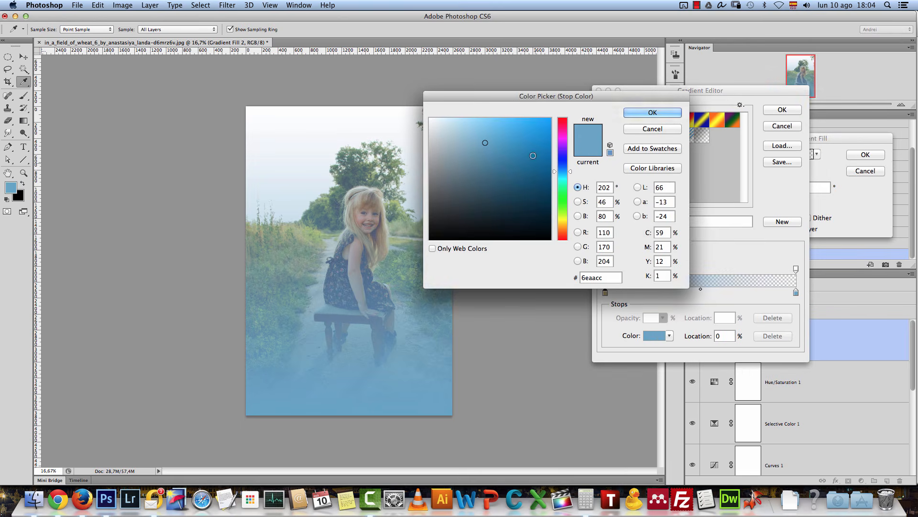
left_click(564, 228)
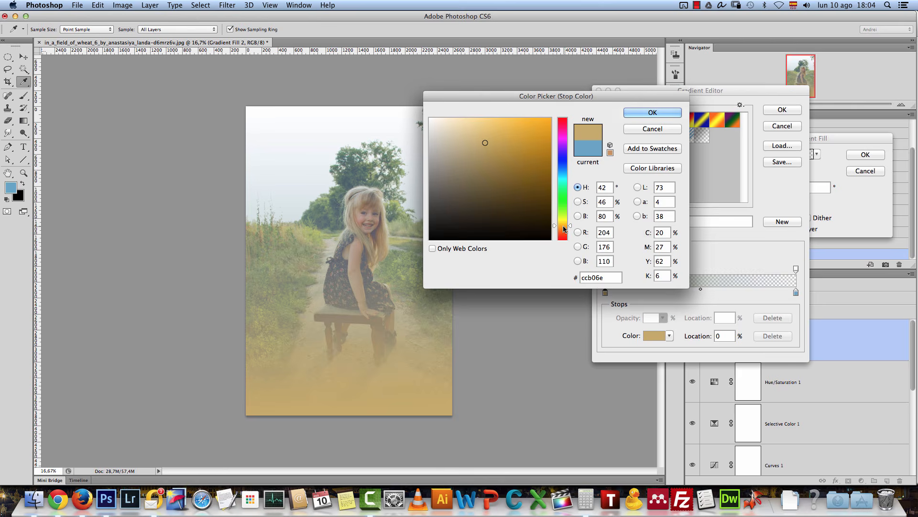
left_click(528, 134)
left_click(652, 112)
- Recolor the gradient's end color stop at 100% to a similar orange and accept the edited gradient
left_click(796, 292)
left_click(656, 336)
left_click(564, 229)
left_click(520, 123)
left_click(661, 112)
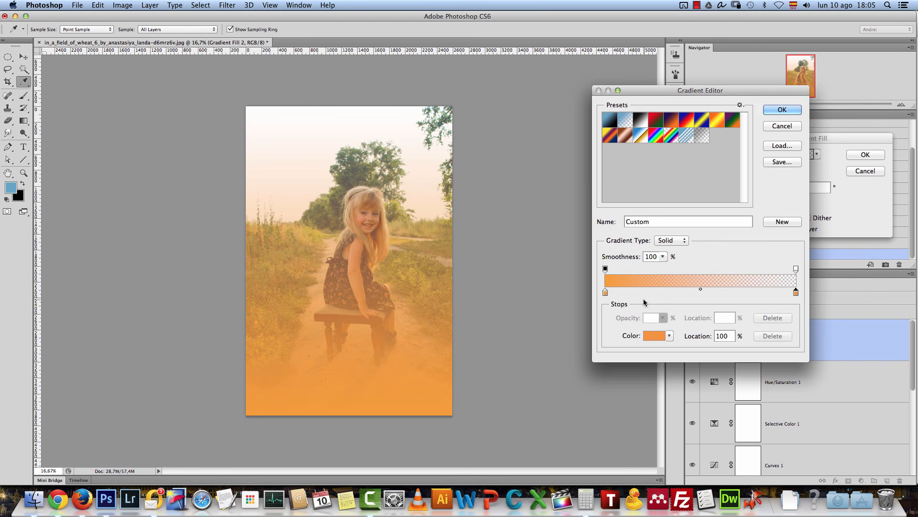
left_click(781, 113)
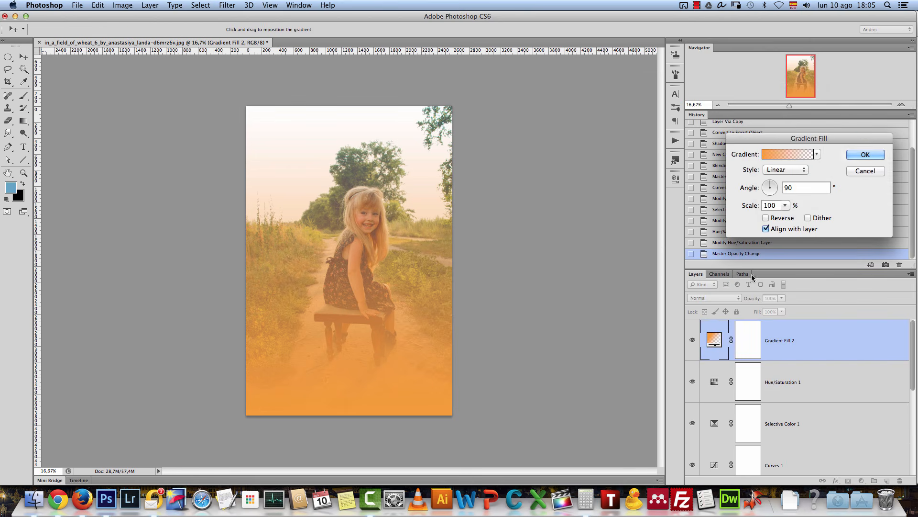
- Make the gradient fill Radial, move its orange glow to the photo's upper-right area and accept the fill
left_click(783, 171)
left_click(785, 182)
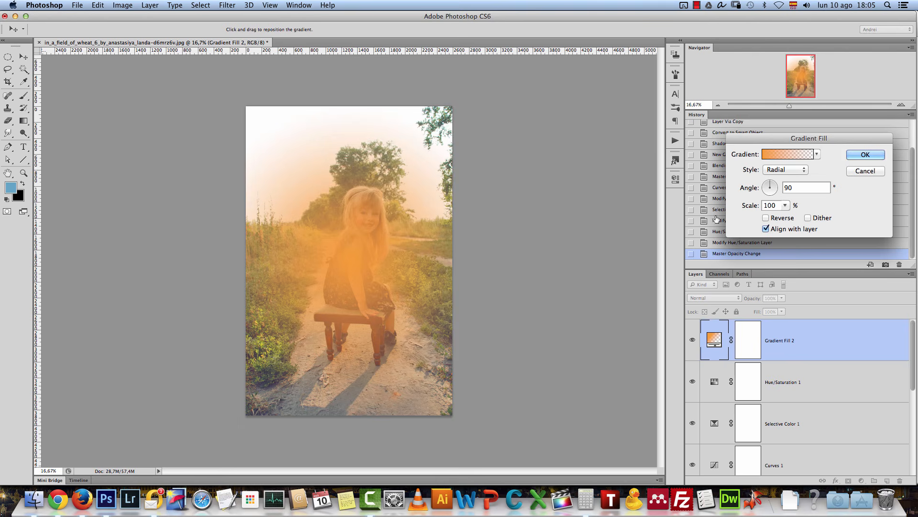
left_click_drag(371, 243, 405, 156)
left_click_drag(807, 143, 587, 112)
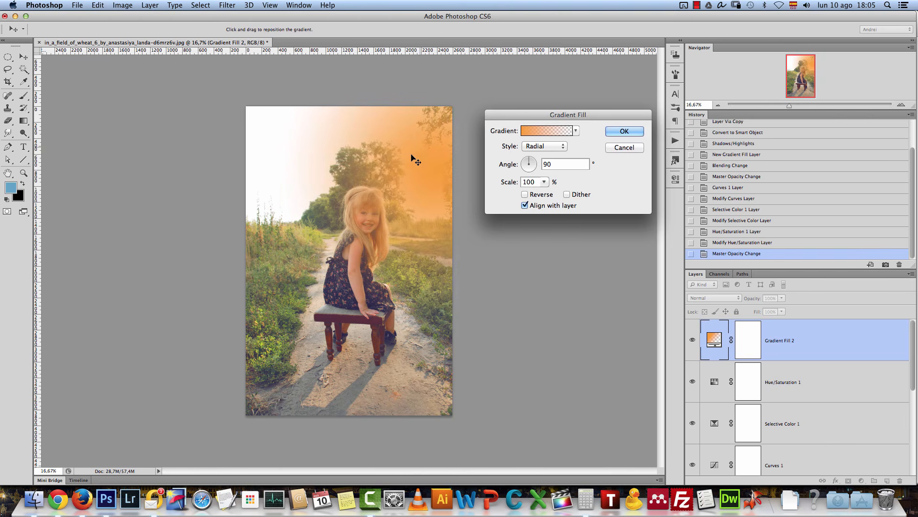
left_click_drag(430, 173, 420, 188)
left_click(625, 131)
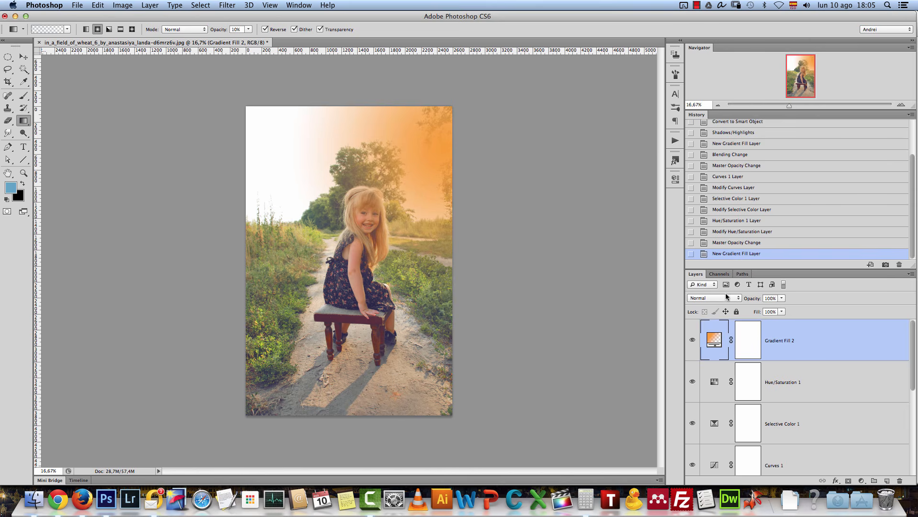
- Set the orange Gradient Fill layer's blend mode to Soft Light, then reopen and accept its gradient fill settings
left_click(714, 298)
left_click(717, 395)
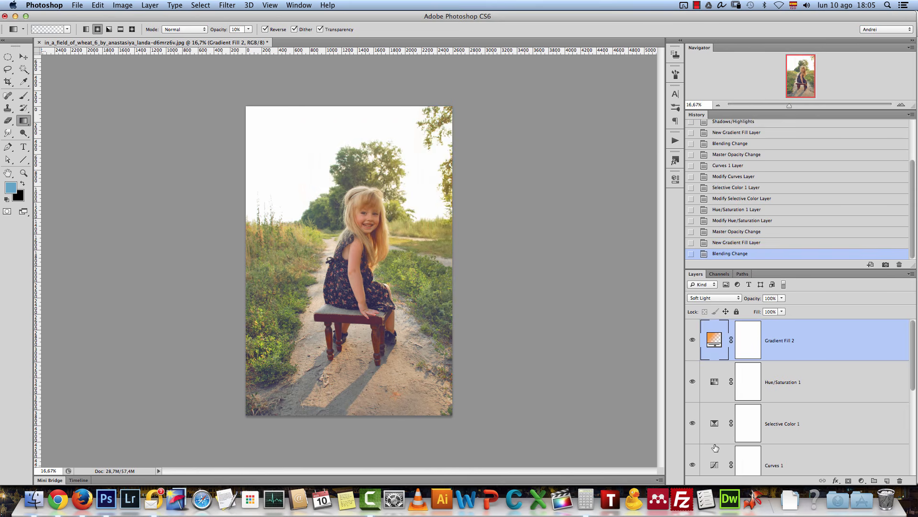
double_click(715, 339)
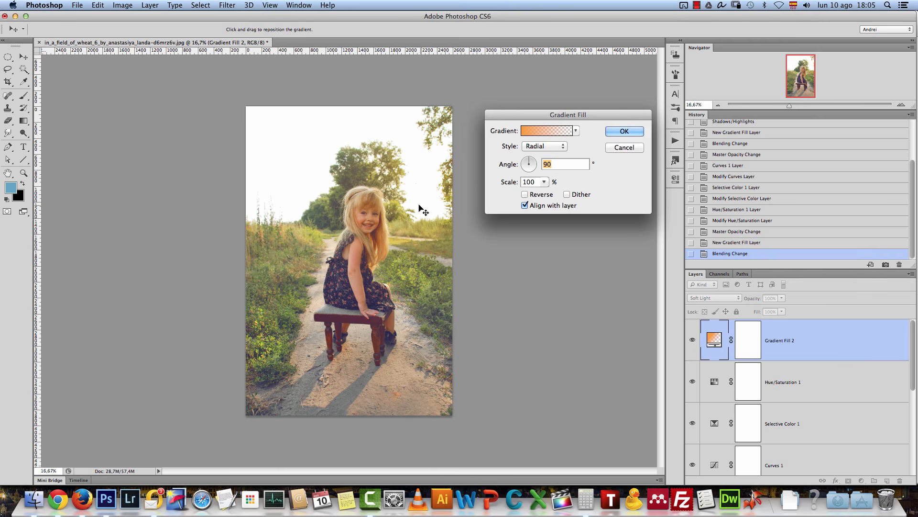
left_click(623, 131)
- Duplicate the Gradient Fill 2 layer, recolor the copy's first color stop pale golden orange (#eec26c) and accept the edited gradient
key("super+j")
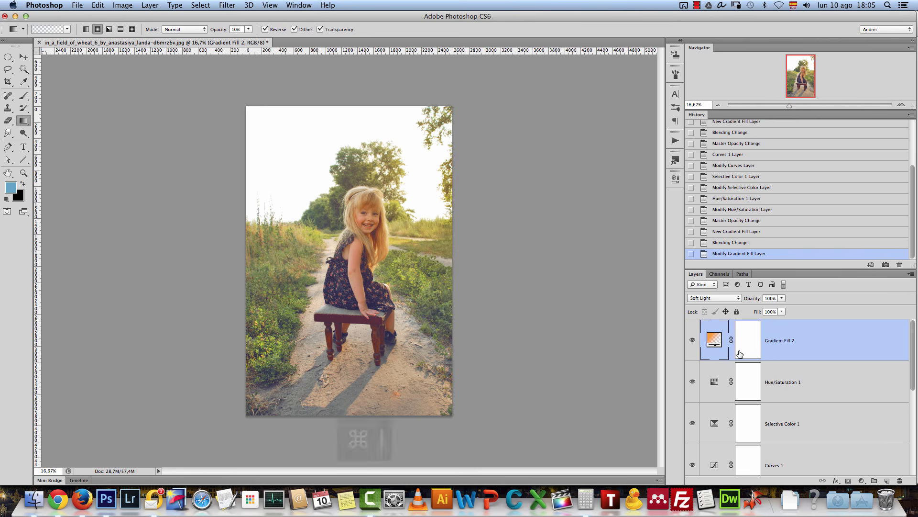
double_click(715, 338)
left_click(545, 131)
left_click(605, 293)
left_click(656, 335)
left_click(496, 126)
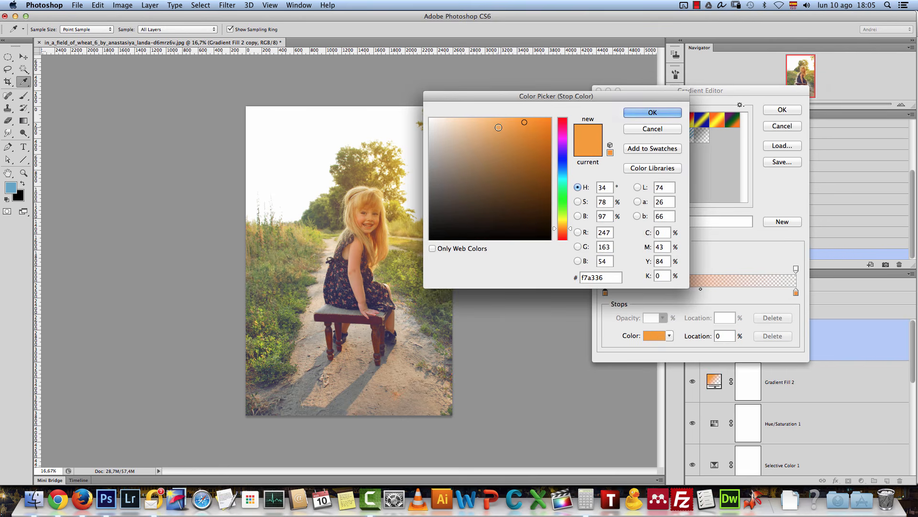
left_click_drag(566, 233, 565, 225)
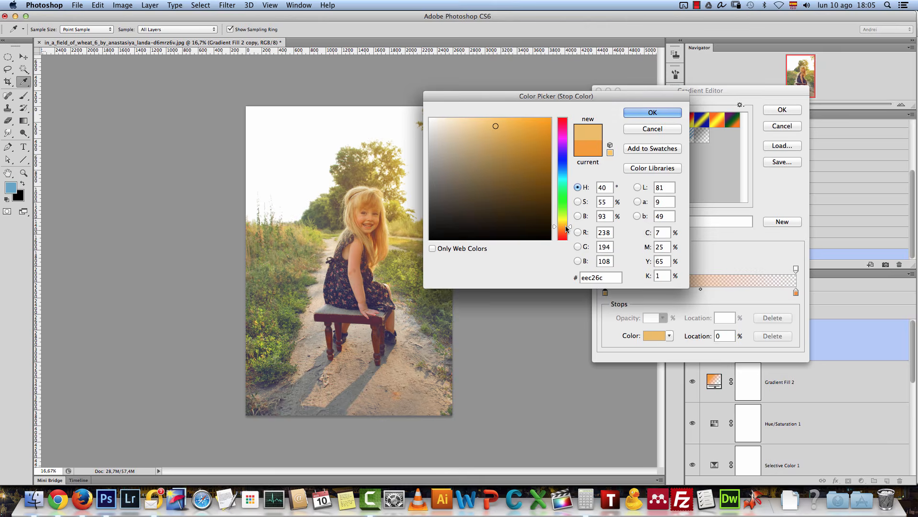
left_click(653, 112)
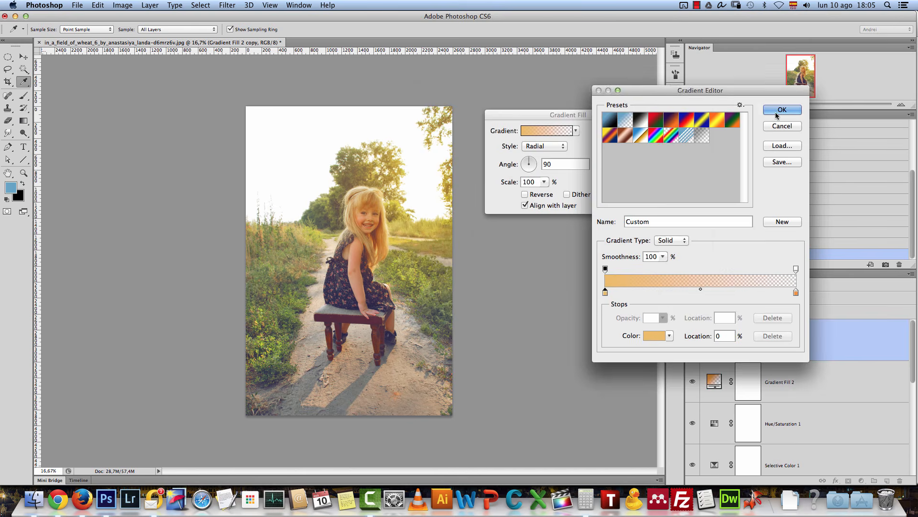
left_click(782, 110)
- Scale the copied gradient fill to 130%, reposition its glow toward the photo's upper right and accept the fill
double_click(536, 177)
type("130")
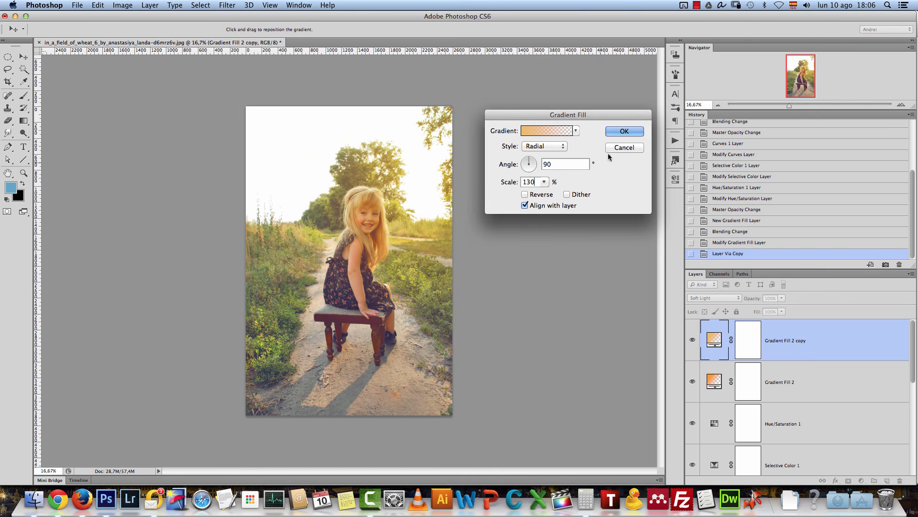
left_click_drag(319, 273, 404, 208)
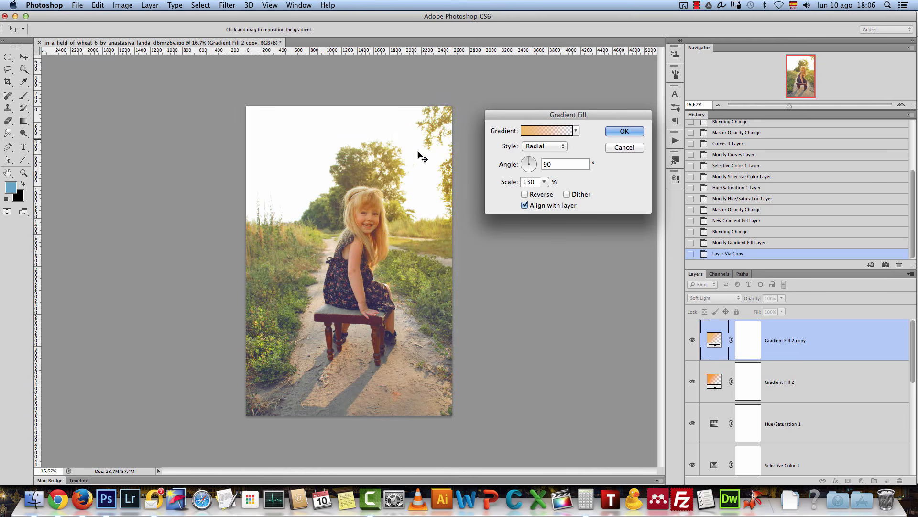
left_click(622, 131)
- Set the Gradient Fill 2 copy layer's blend mode to Screen and its opacity to 50%
left_click(704, 298)
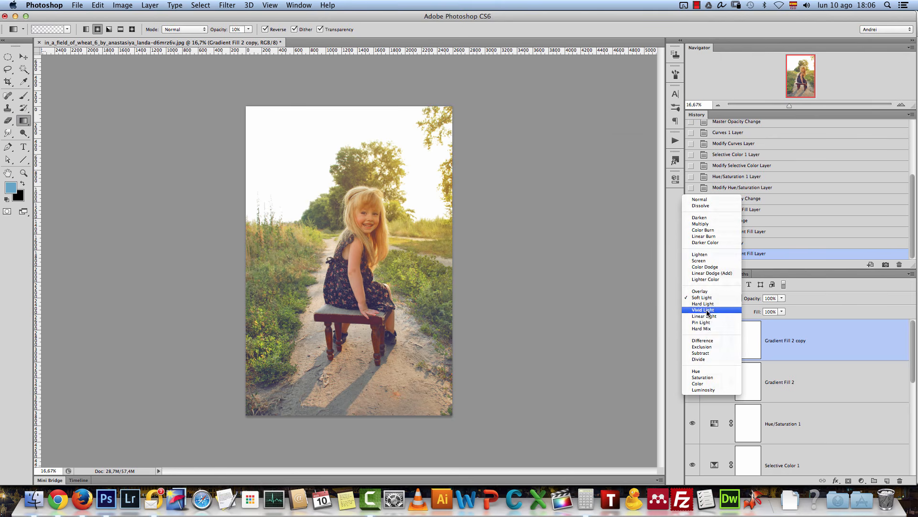
left_click(699, 262)
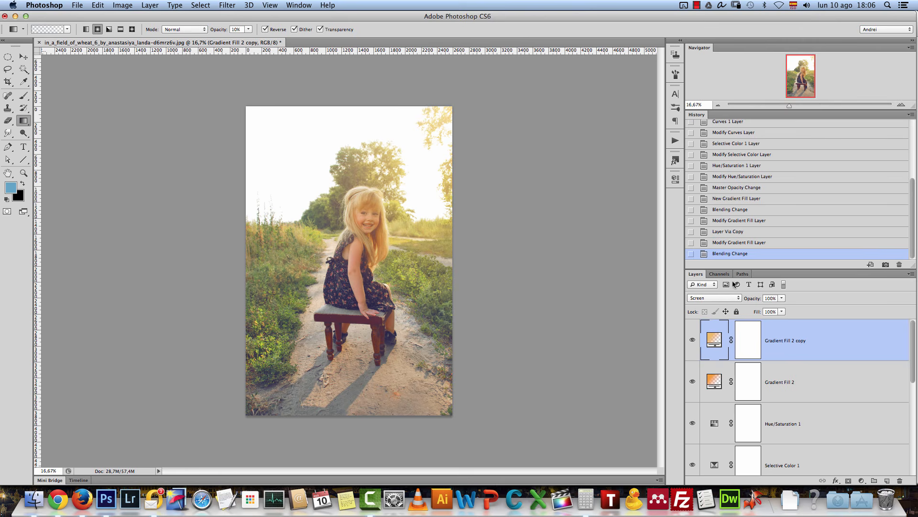
left_click(775, 298)
type("50")
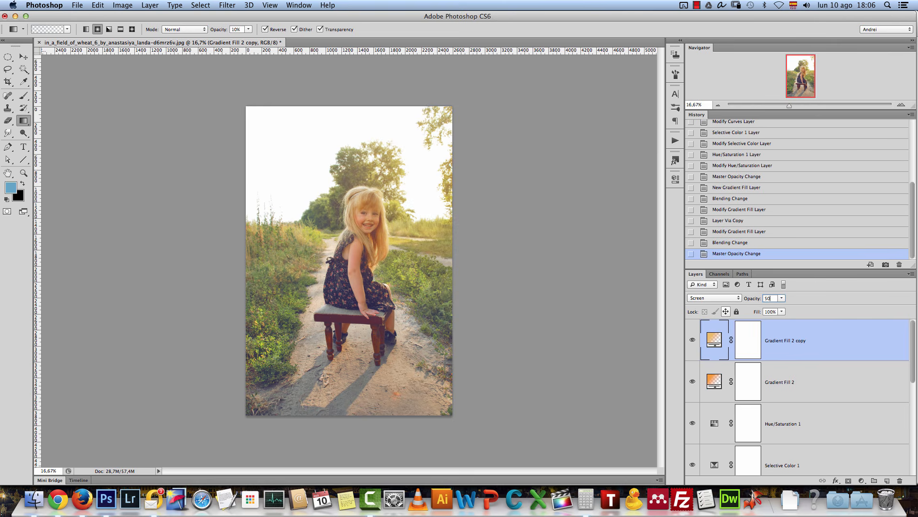
- Try 80% opacity on Gradient Fill 2, and set the Gradient Fill 2 copy layer's opacity to 60%
left_click(792, 378)
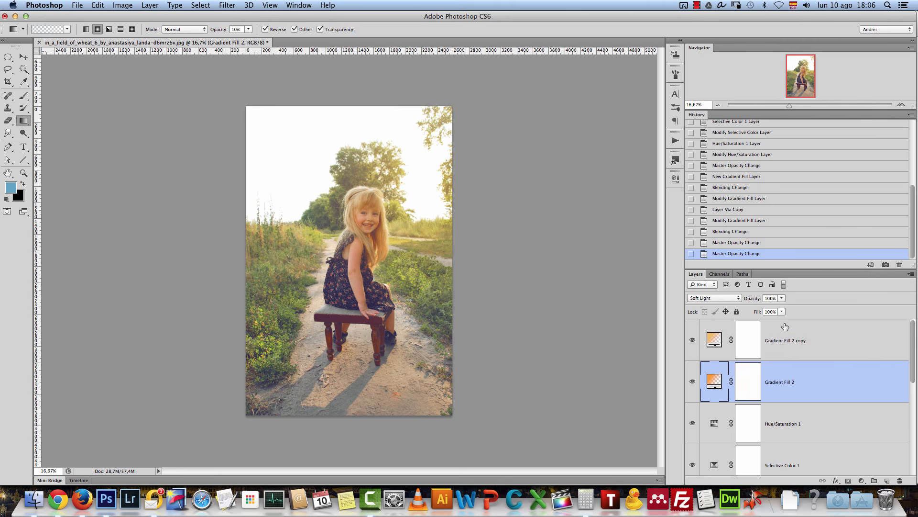
left_click(773, 296)
type("80")
left_click(808, 337)
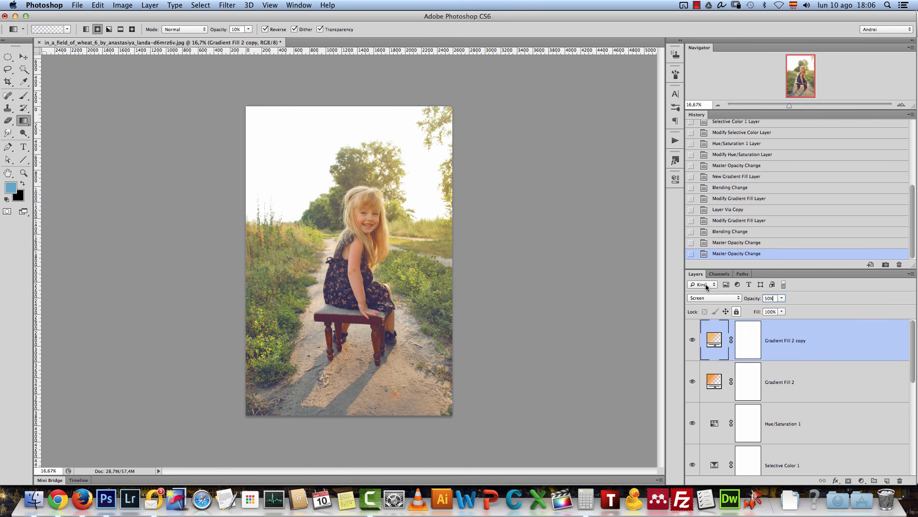
type("60")
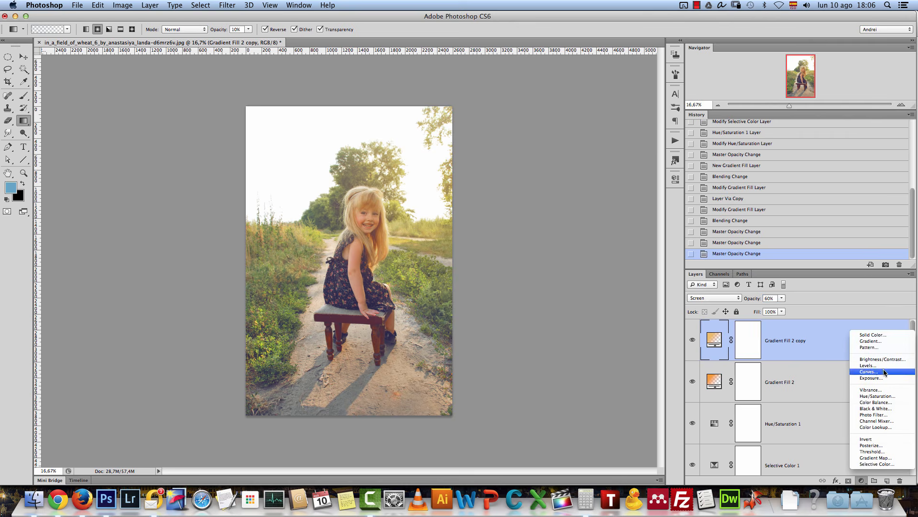
- Add a Solid Color fill layer in dark navy (#050833) and set its blend mode to Exclusion
left_click(870, 335)
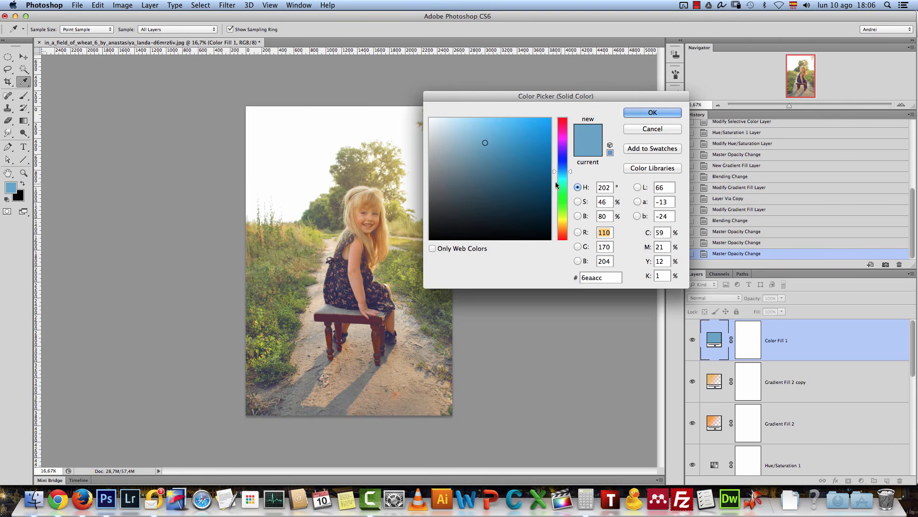
left_click(562, 159)
mouse_move(527, 196)
left_mouse_down()
mouse_move(518, 190)
mouse_move(533, 213)
mouse_move(513, 217)
left_mouse_up()
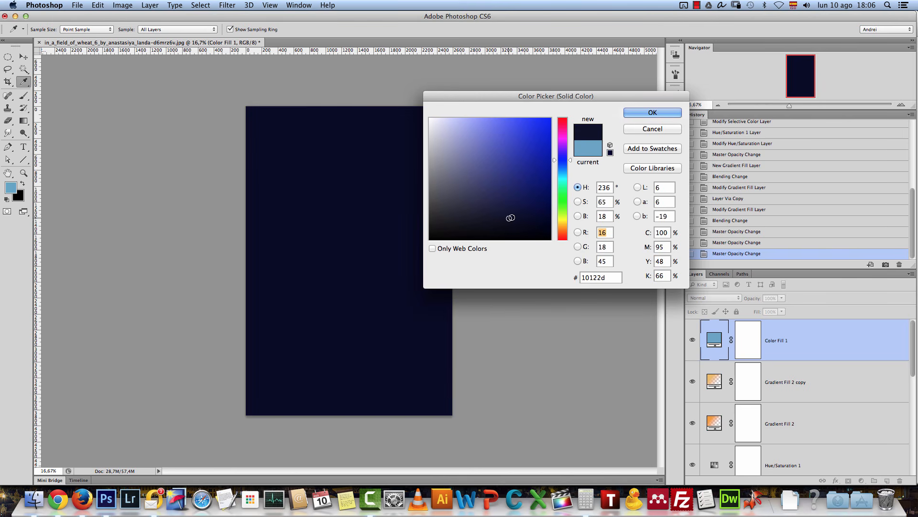
left_click(536, 216)
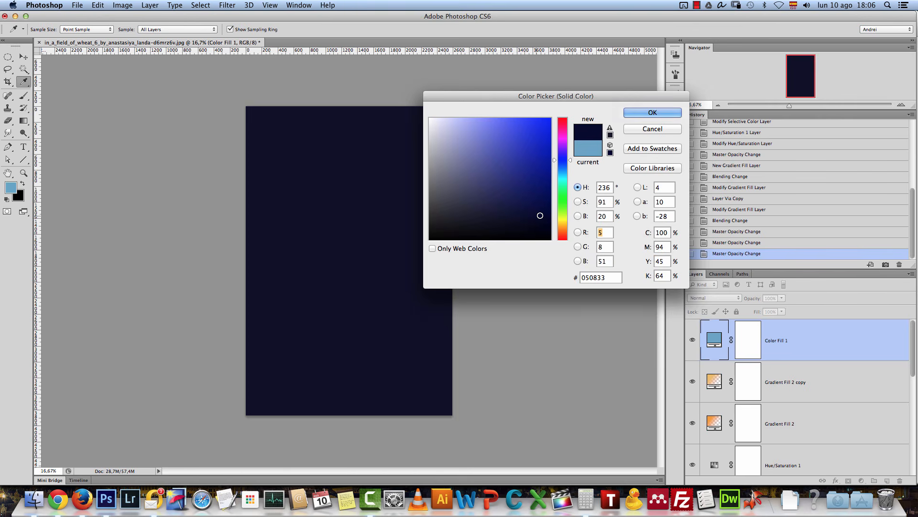
left_click(654, 115)
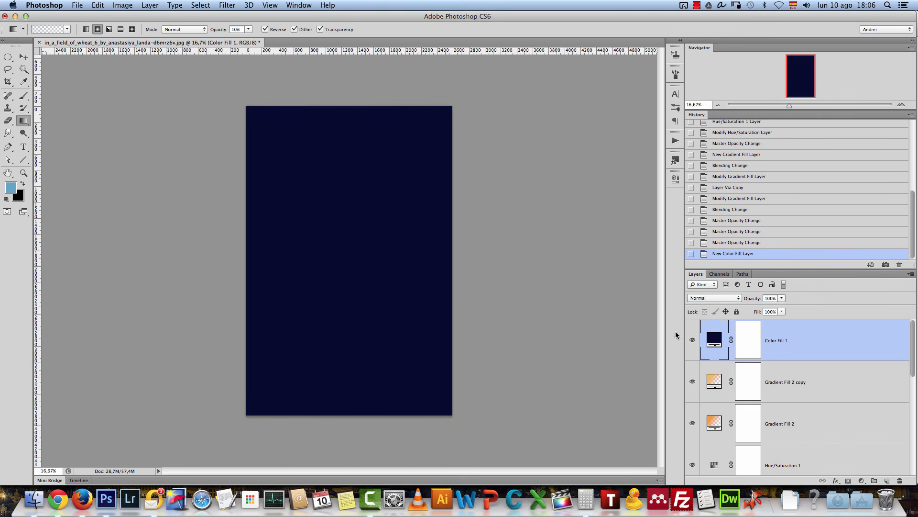
left_click(720, 298)
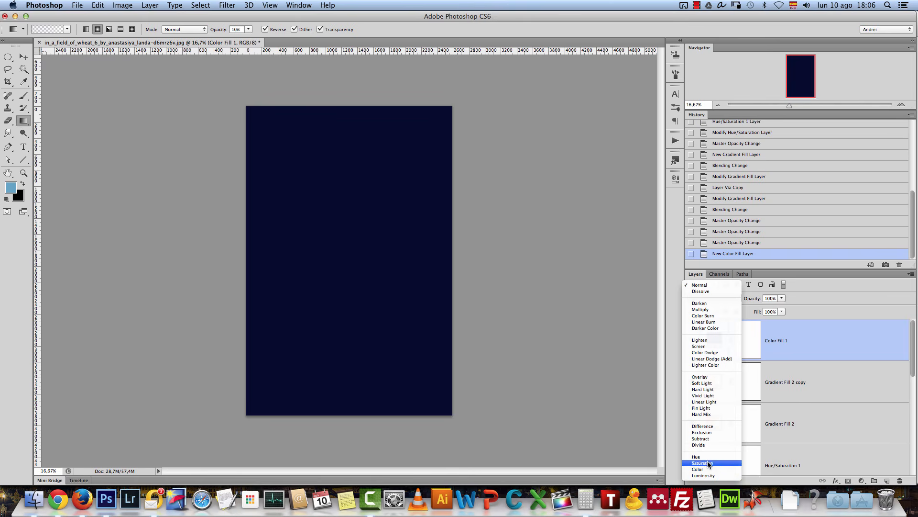
left_click(702, 432)
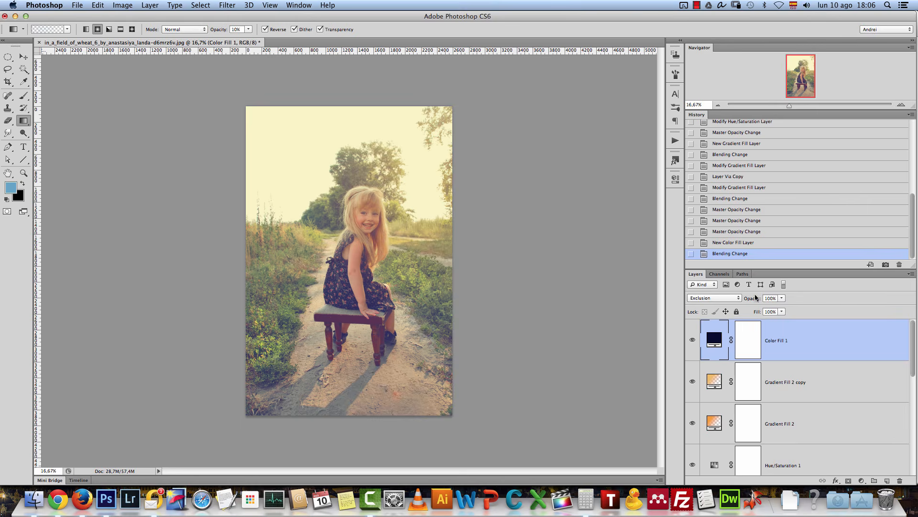
- Try gray, bright blue and black for the Exclusion color fill, and settle on dark navy #0b0e3d
double_click(728, 340)
left_click(467, 219)
left_click(450, 221)
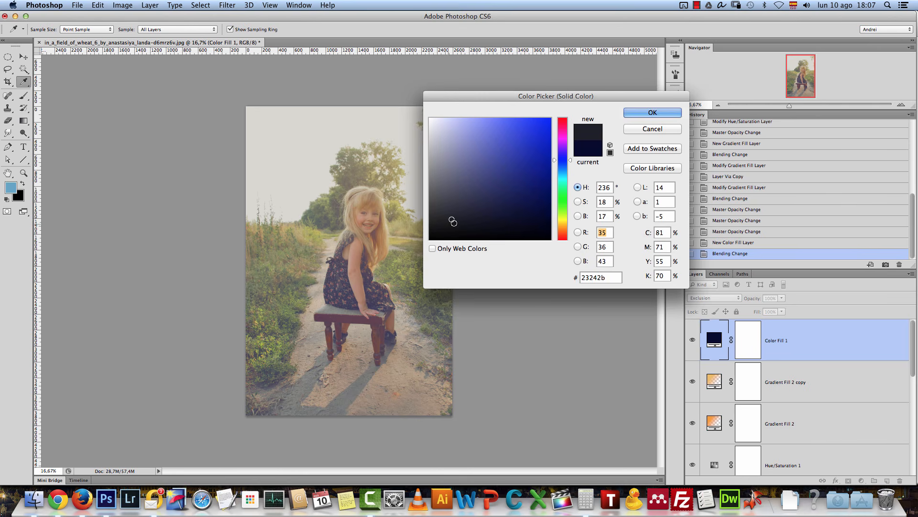
left_click(447, 217)
left_click(454, 219)
left_click(539, 132)
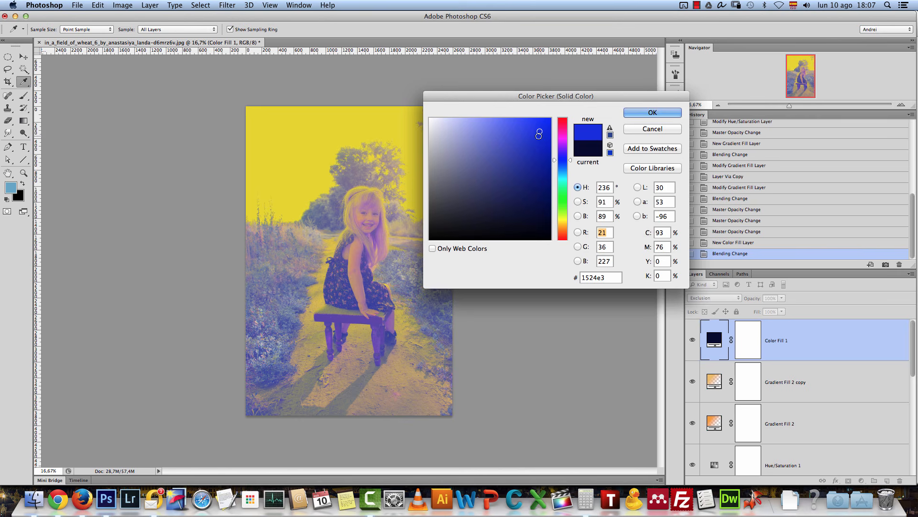
left_click(530, 212)
mouse_move(530, 211)
left_mouse_down()
mouse_move(531, 181)
mouse_move(534, 264)
left_mouse_up()
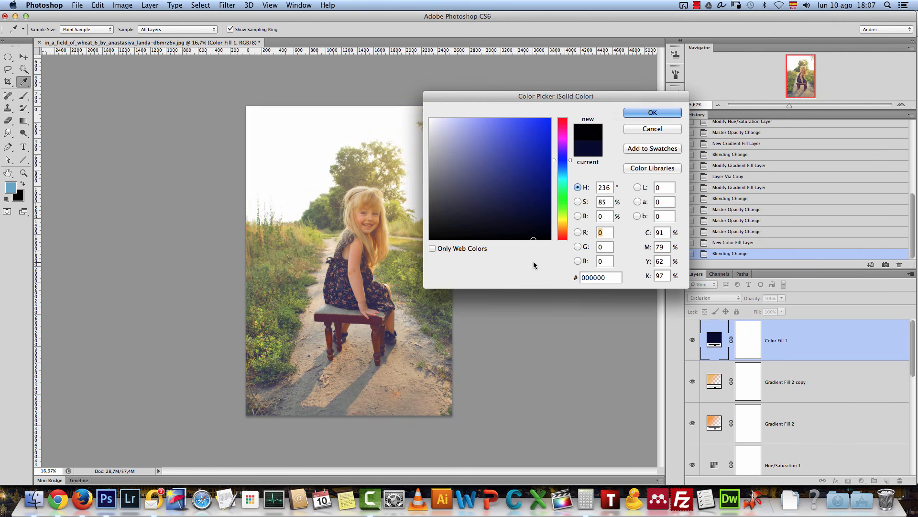
left_click(538, 140)
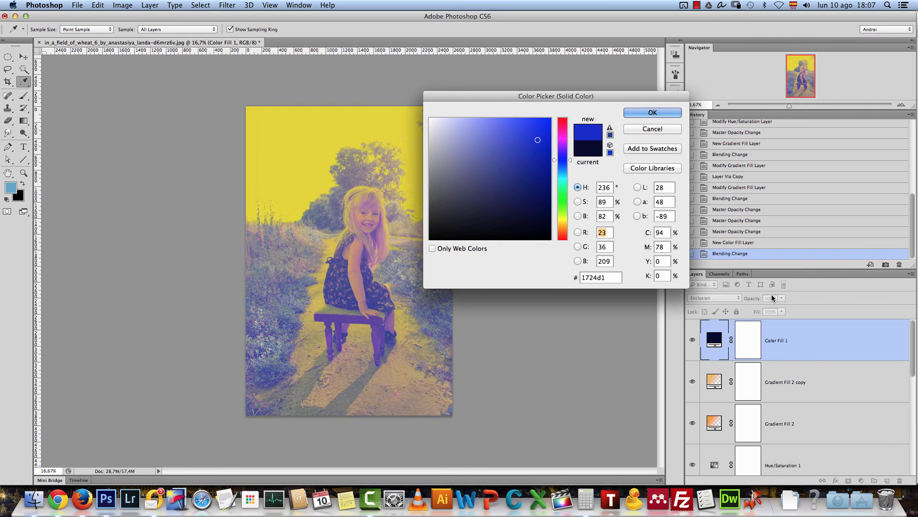
left_click_drag(526, 202, 529, 209)
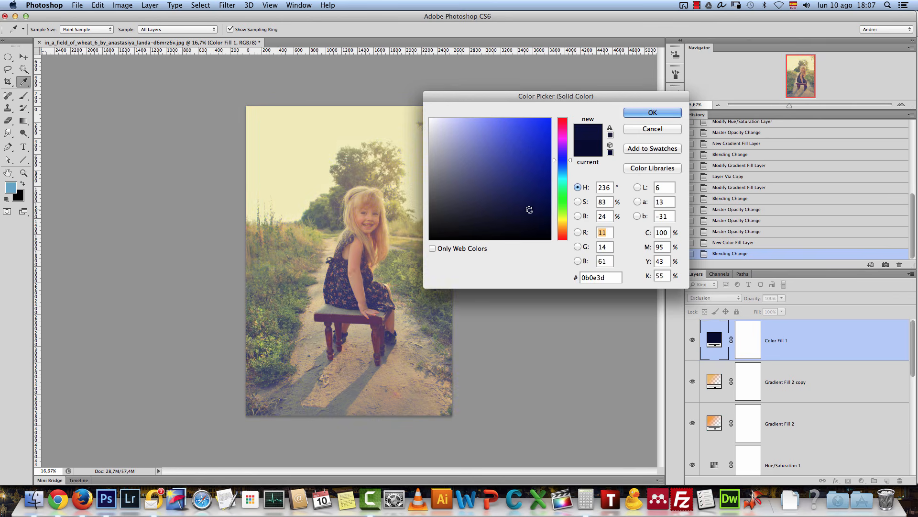
left_click(653, 113)
- Set the Color Fill 1 layer's opacity to 30% and toggle its visibility to compare the tint
left_click(777, 295)
type("30")
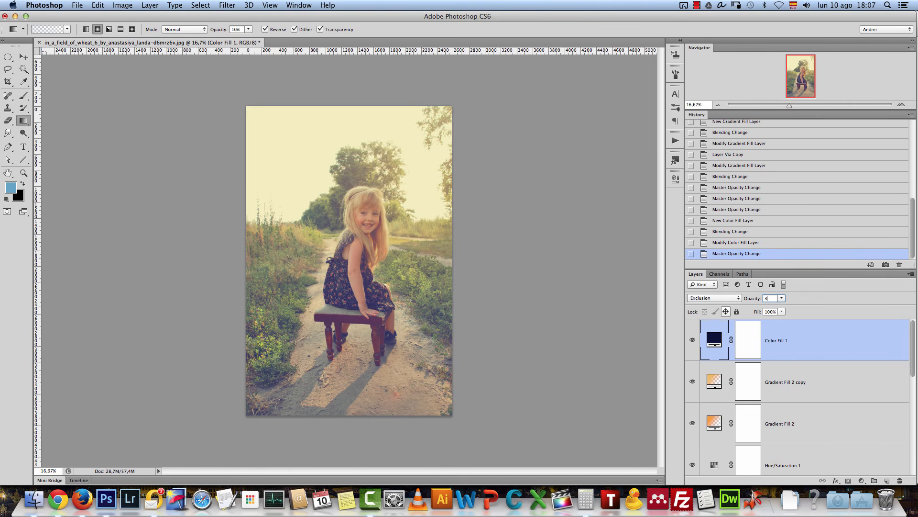
left_click(691, 340)
left_click(691, 340)
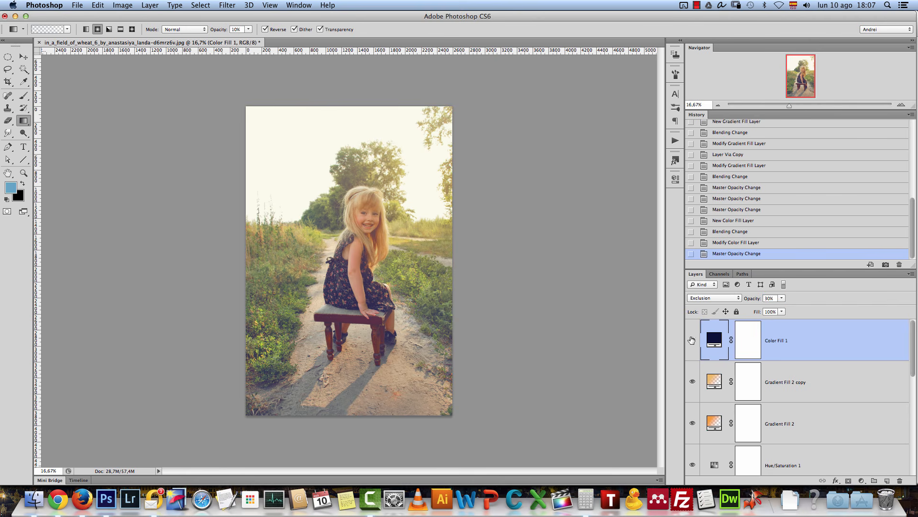
- Set the Color Fill 1 layer's opacity to 20% and shift its fill color to a slightly brighter dark blue
left_click(771, 298)
type("20")
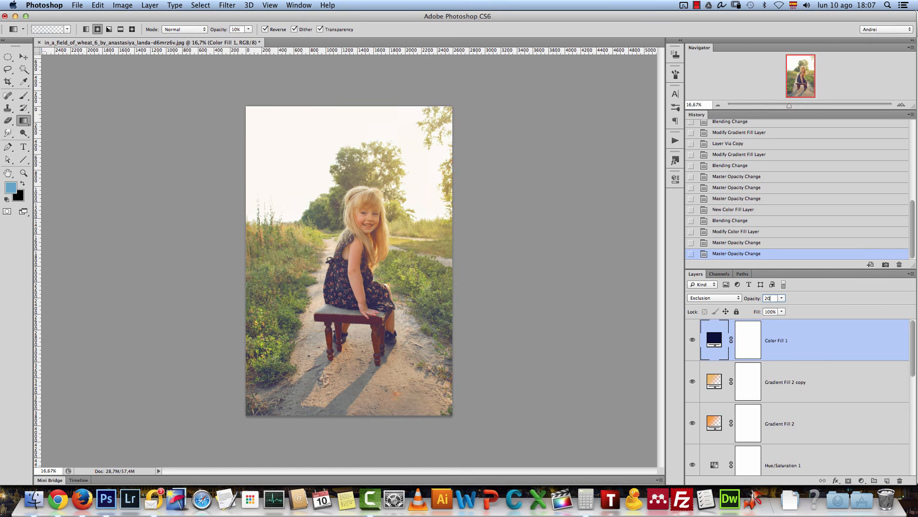
double_click(715, 336)
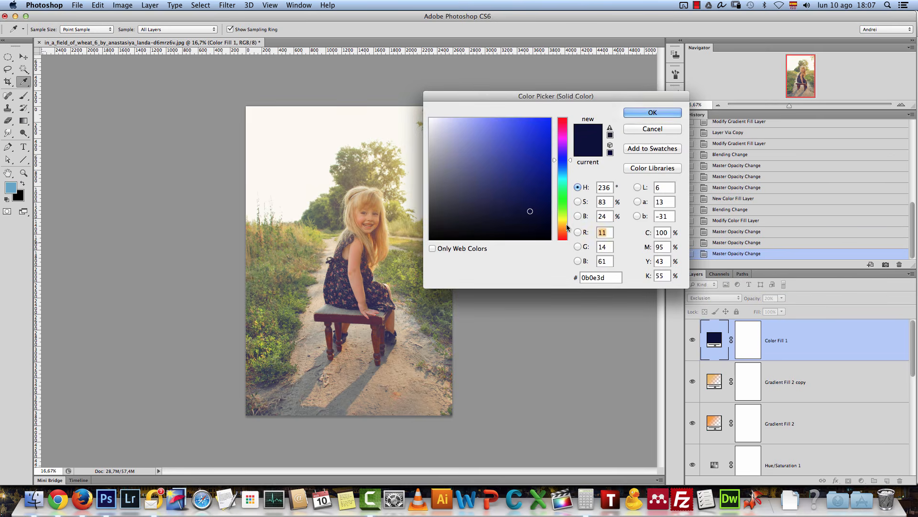
key("Return")
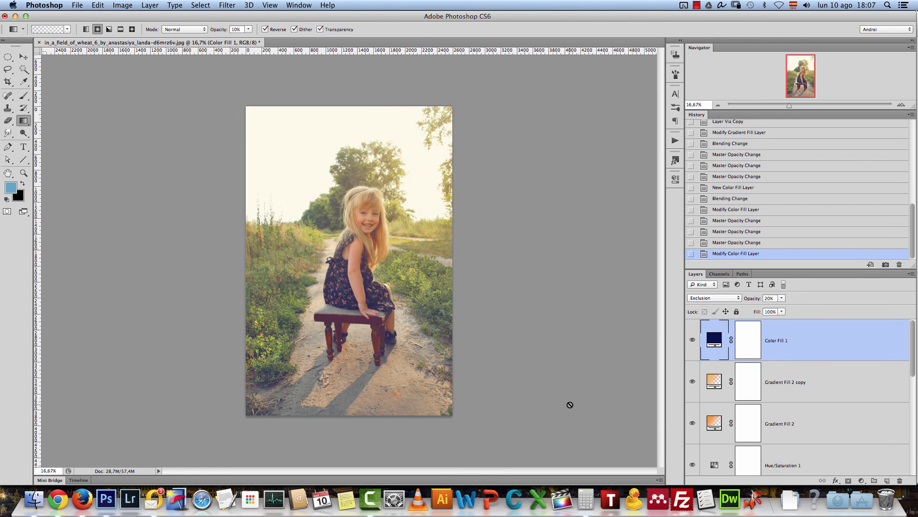
- Add a Levels adjustment layer above Color Fill 1 and invert its layer mask to black
left_click(901, 104)
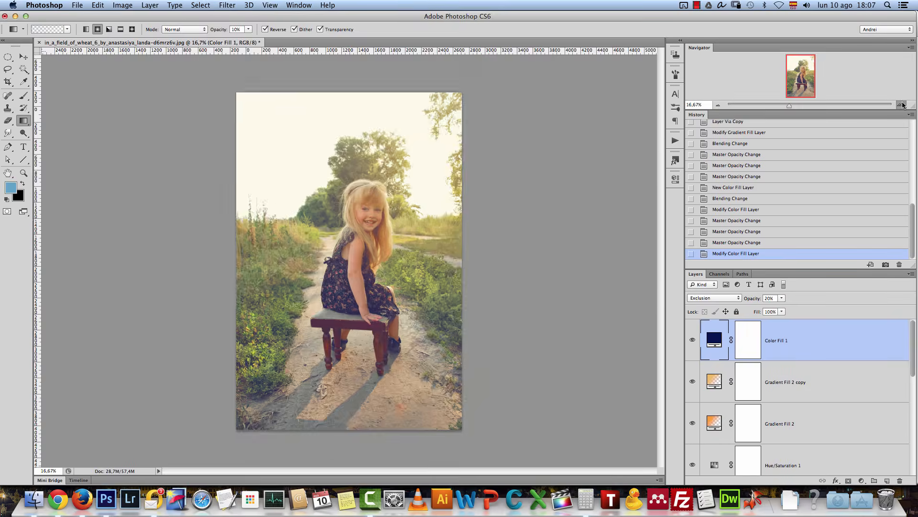
left_click(902, 104)
left_click(902, 104)
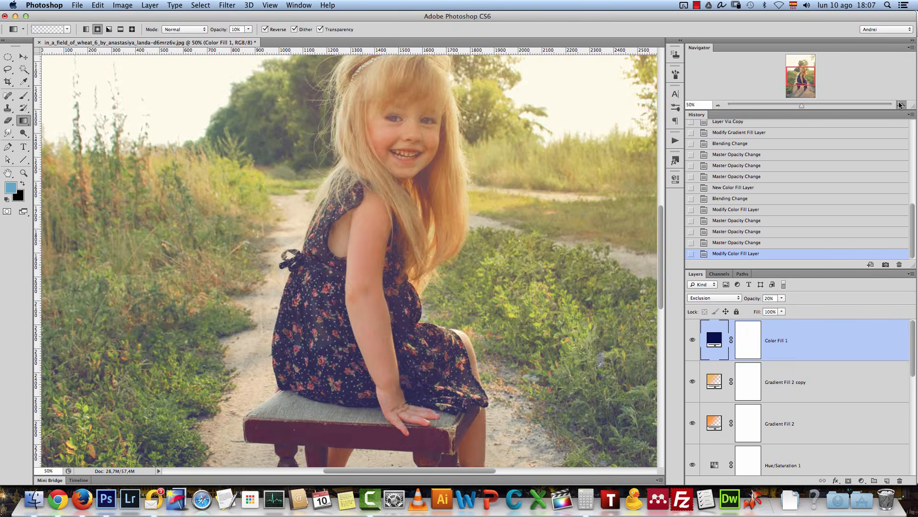
left_click(902, 104)
left_click_drag(801, 78, 796, 75)
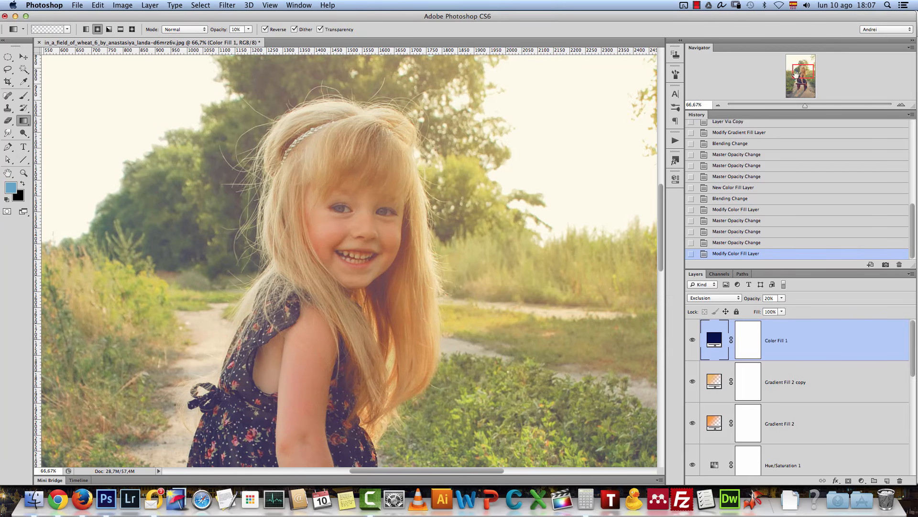
left_click(860, 480)
left_click(871, 366)
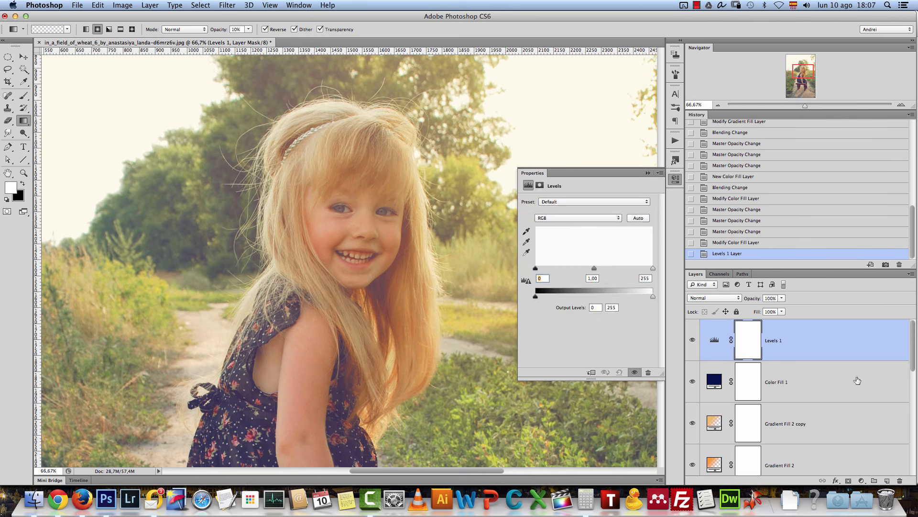
left_click(749, 341)
key("super+i")
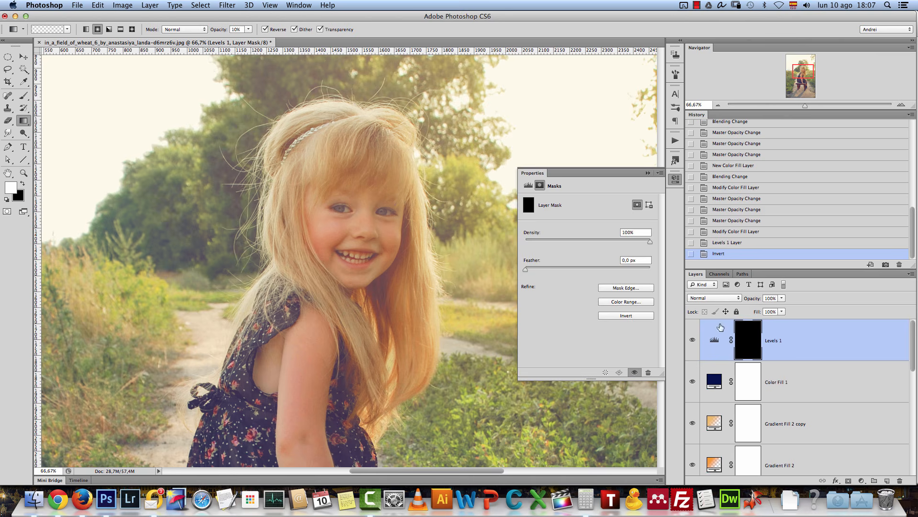
- Lower the Levels 1 layer's white input level to 185 and close its settings
left_click(714, 341)
left_click_drag(654, 268, 628, 271)
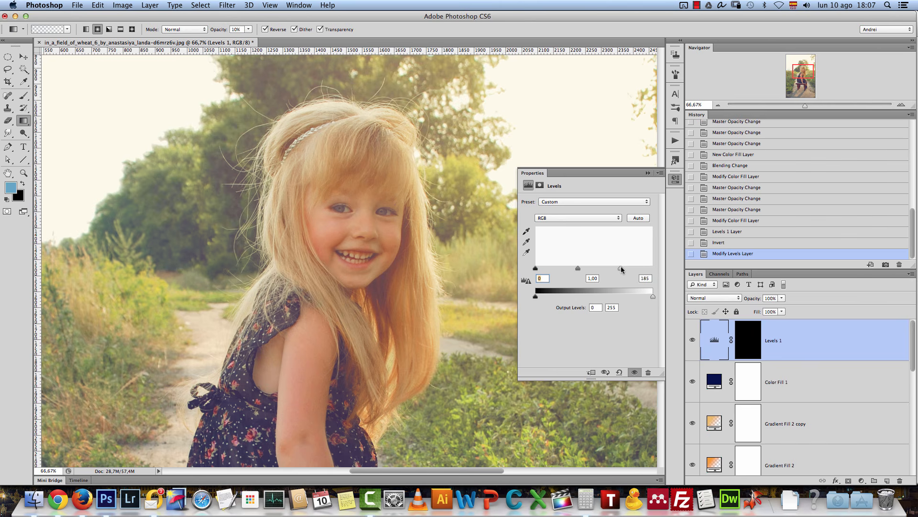
left_click(648, 172)
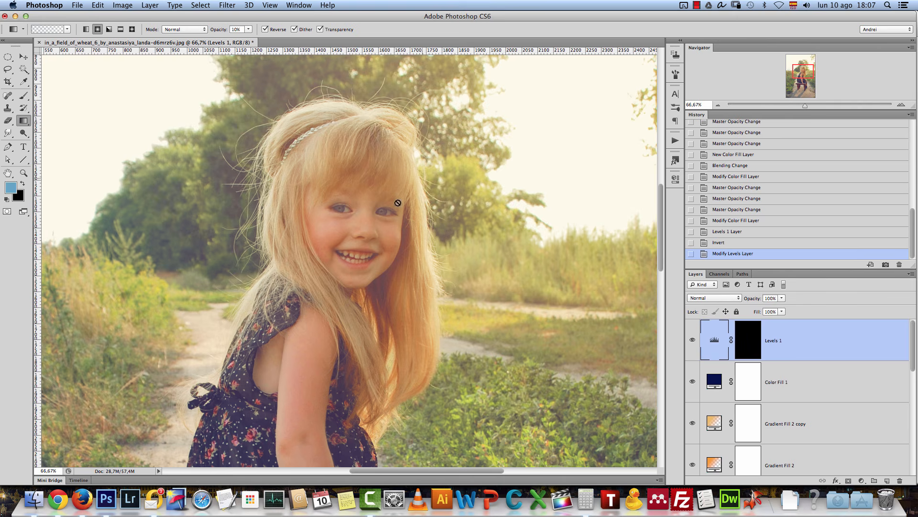
- Paint white on the Levels 1 layer mask over both cheeks with a 200 px brush at 0% hardness
left_click(748, 335)
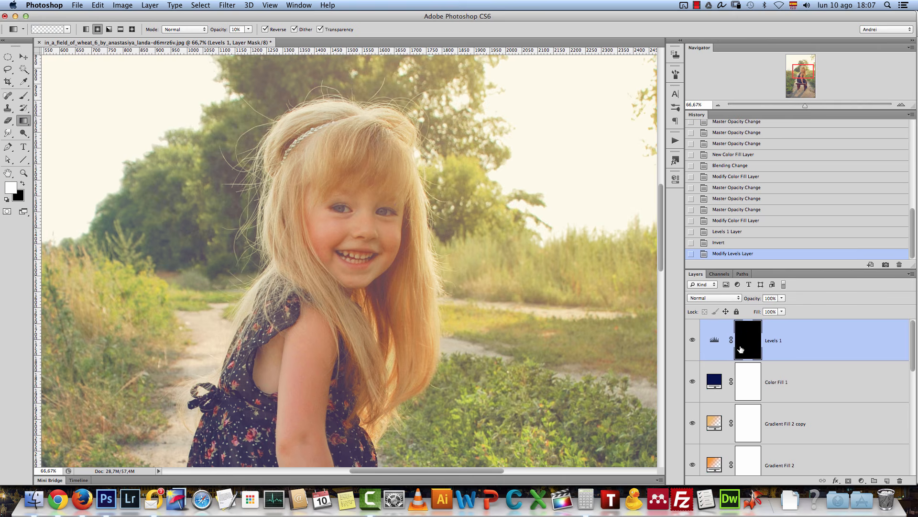
key("b")
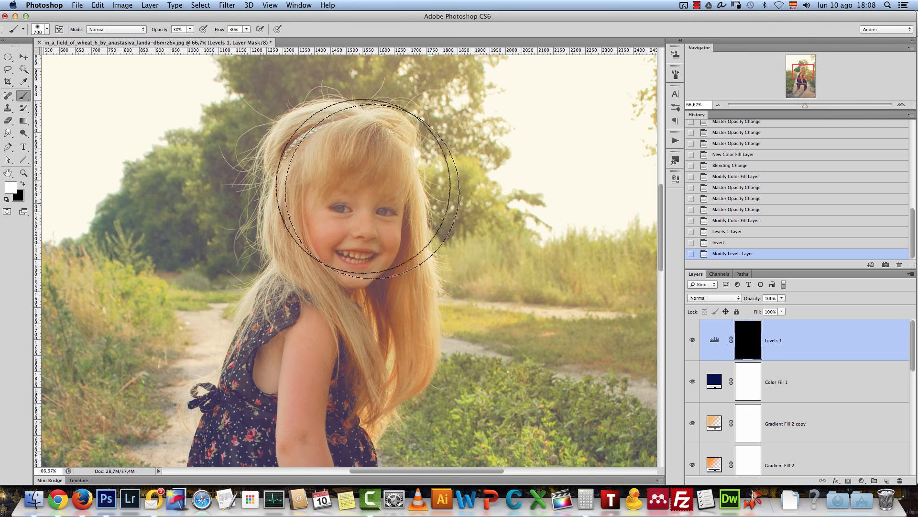
key("bracketleft")
key("bracketleft")
key("bracketleft")
key("bracketleft")
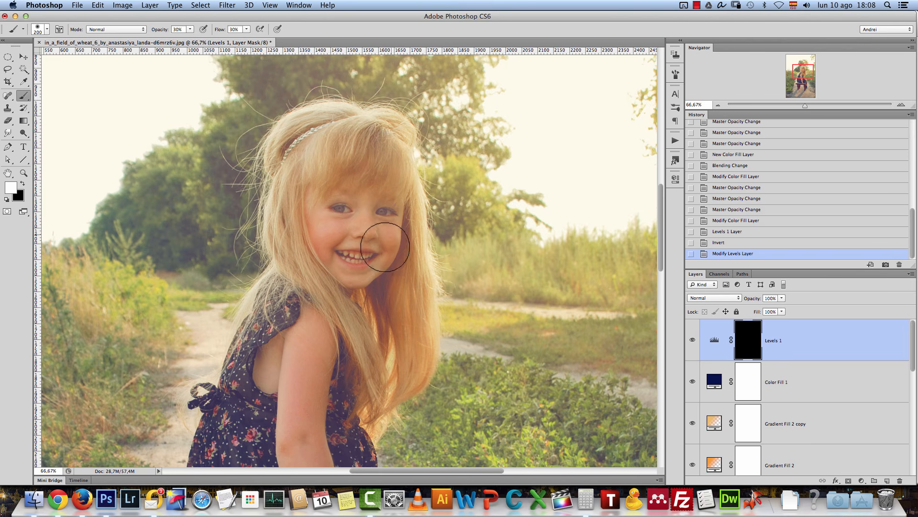
key("bracketleft")
key("bracketright")
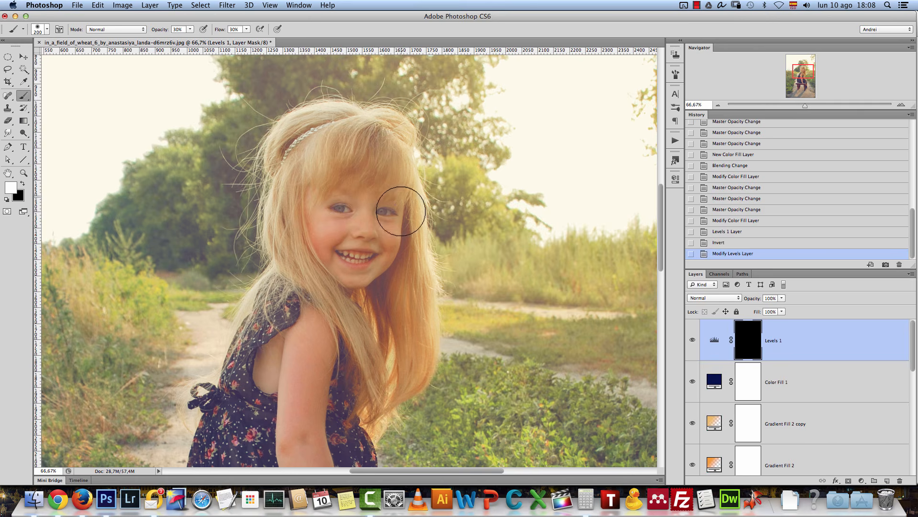
right_click(411, 189)
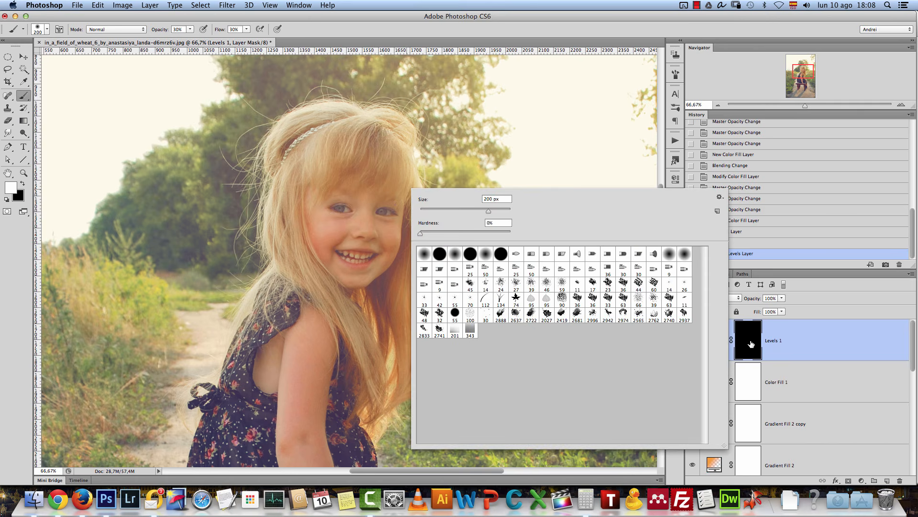
left_click(751, 344)
left_click(336, 221)
left_click(385, 226)
left_click(387, 224)
- Reduce the brush size and dab white on the Levels 1 mask over the girl's smile
key("bracketleft")
key("bracketleft")
key("bracketleft")
key("bracketleft")
left_click(364, 256)
left_click(365, 256)
- Brighten both eyes and the corner of the mouth on the Levels 1 mask with a 40 px brush
key("bracketleft")
key("bracketleft")
key("bracketleft")
key("bracketleft")
key("bracketleft")
key("bracketleft")
left_click(343, 209)
left_click(343, 208)
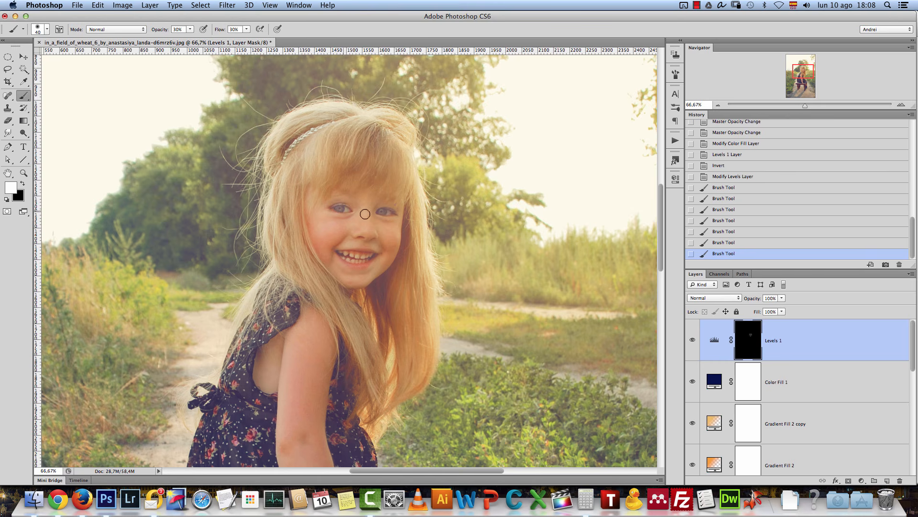
left_click(382, 210)
left_click(379, 257)
- Enlarge the brush to about 125 to 175 px and paint the Levels 1 mask along both sides of the hair
key("bracketright")
key("bracketright")
key("bracketright")
key("bracketright")
key("bracketright")
key("bracketright")
key("bracketright")
key("bracketright")
key("bracketright")
key("bracketright")
key("bracketright")
key("bracketright")
key("bracketright")
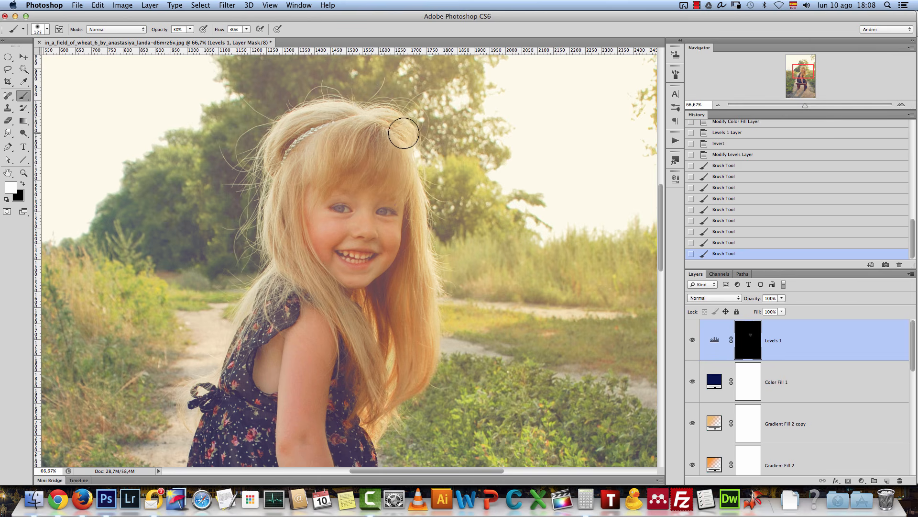
mouse_move(416, 124)
left_mouse_down()
mouse_move(430, 170)
mouse_move(431, 264)
left_mouse_up()
key("bracketleft")
key("bracketleft")
left_click_drag(442, 312, 437, 279)
key("bracketleft")
key("bracketleft")
left_click_drag(277, 130, 264, 289)
- Paint the Levels 1 mask over the dress's lap and the foliage beside it with a larger brush
scroll(352, 334, "down", 10)
scroll(352, 334, "right", 3)
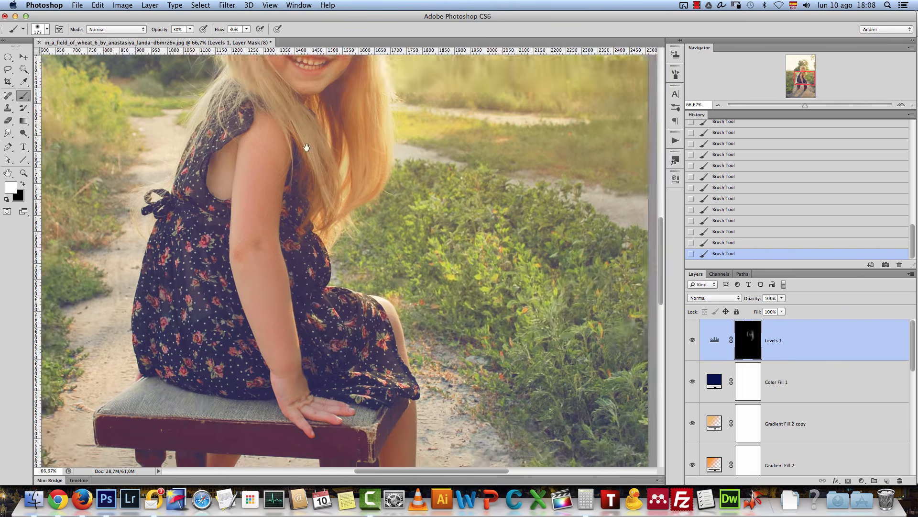
key("bracketright")
key("bracketright")
key("bracketright")
key("bracketright")
mouse_move(363, 281)
left_mouse_down()
mouse_move(387, 306)
mouse_move(332, 299)
left_mouse_up()
left_click_drag(407, 300, 490, 288)
left_click_drag(424, 231, 490, 301)
- Extend the white painting on the Levels 1 mask around the seated figure with 300 px and 1000 px brushes
scroll(490, 301, "left", 5)
scroll(490, 301, "down", 2)
key("bracketright")
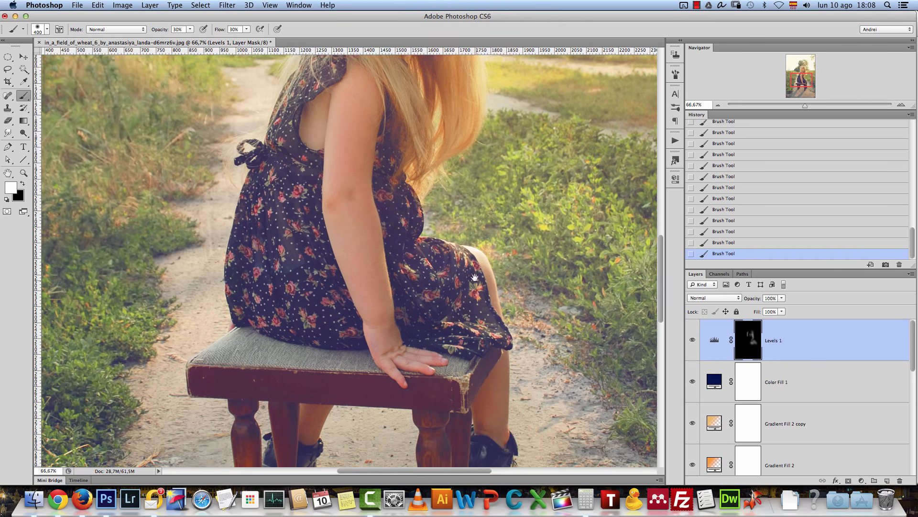
key("bracketleft")
key("bracketleft")
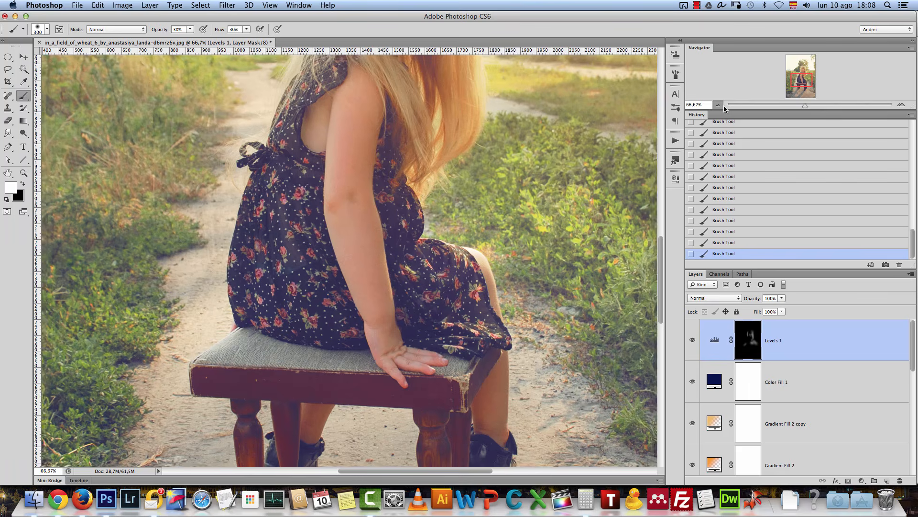
left_click(718, 105)
left_click(718, 105)
key("bracketright")
key("bracketright")
key("bracketright")
key("bracketright")
key("bracketright")
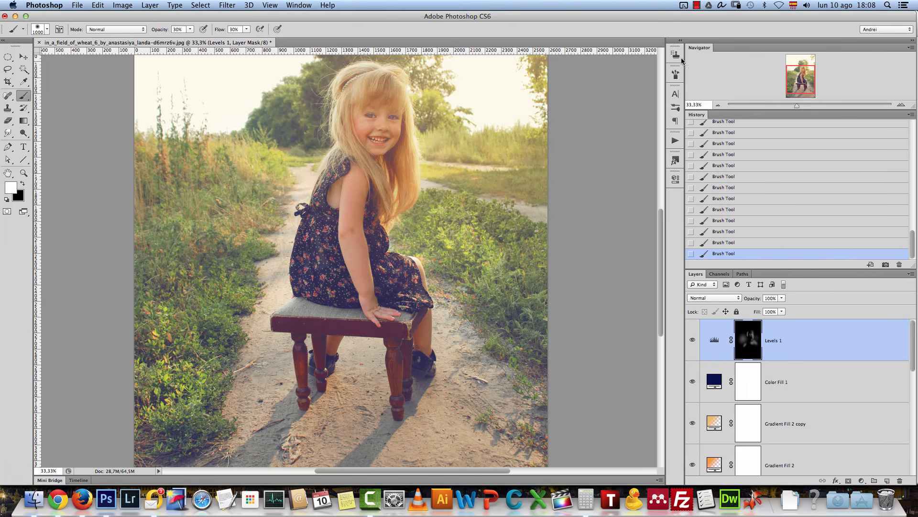
- Toggle the Levels 1 layer's visibility to compare the image with and without the painted brightening
left_click(675, 74)
left_click(648, 68)
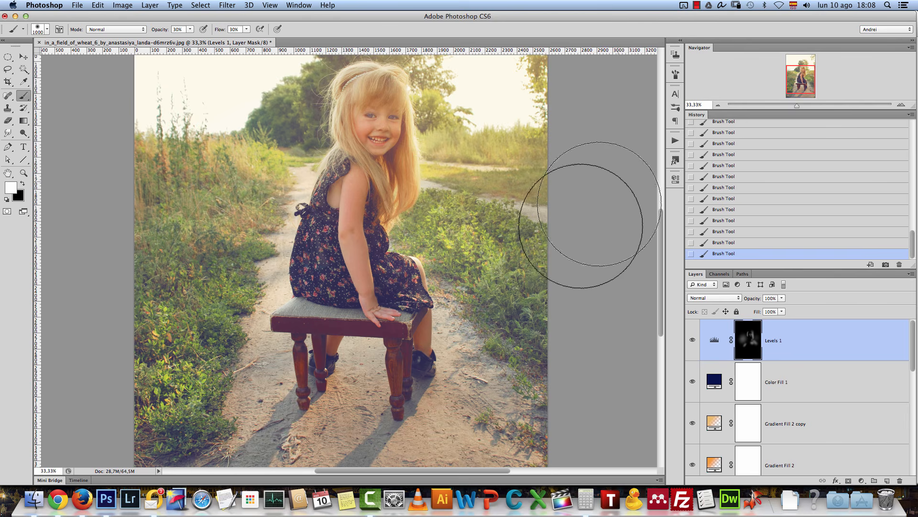
scroll(405, 160, "up", 5)
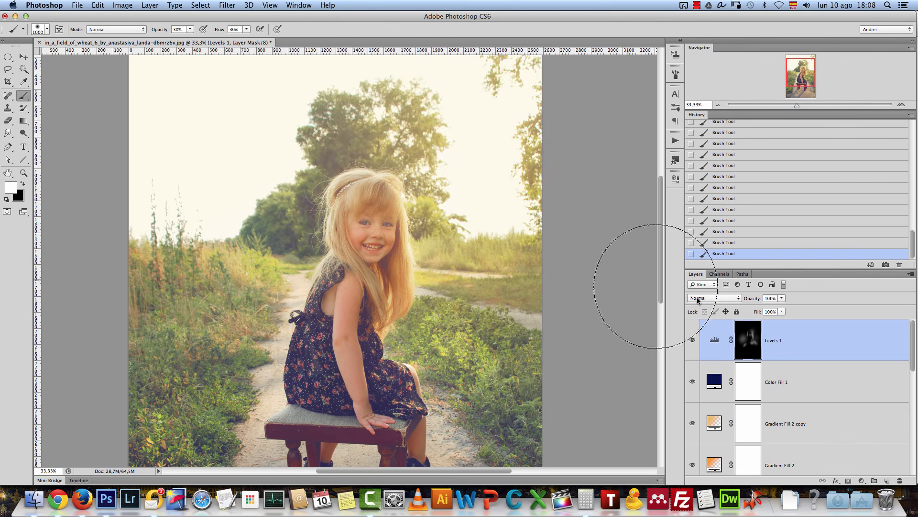
left_click(692, 342)
left_click(693, 342)
left_click(692, 342)
left_click(692, 341)
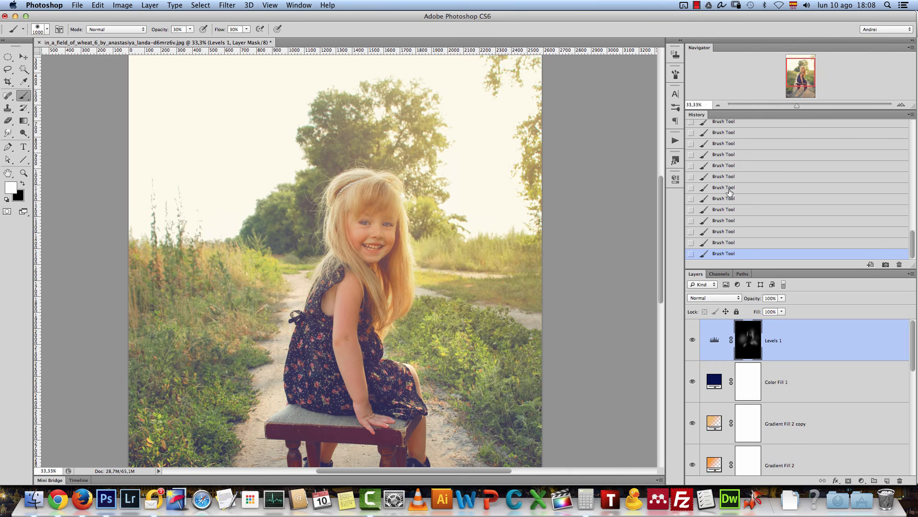
left_click(718, 105)
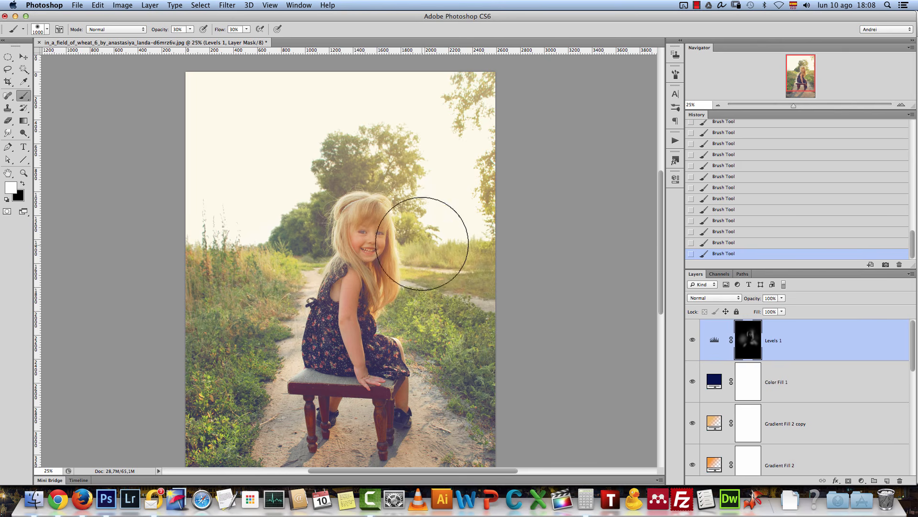
- Switch the brush's foreground color to black and reduce its size to 100 px
key("bracketleft")
key("bracketleft")
key("x")
key("bracketleft")
key("bracketleft")
key("bracketleft")
key("bracketleft")
key("bracketleft")
key("bracketleft")
key("bracketleft")
key("bracketleft")
key("bracketleft")
key("bracketleft")
key("bracketleft")
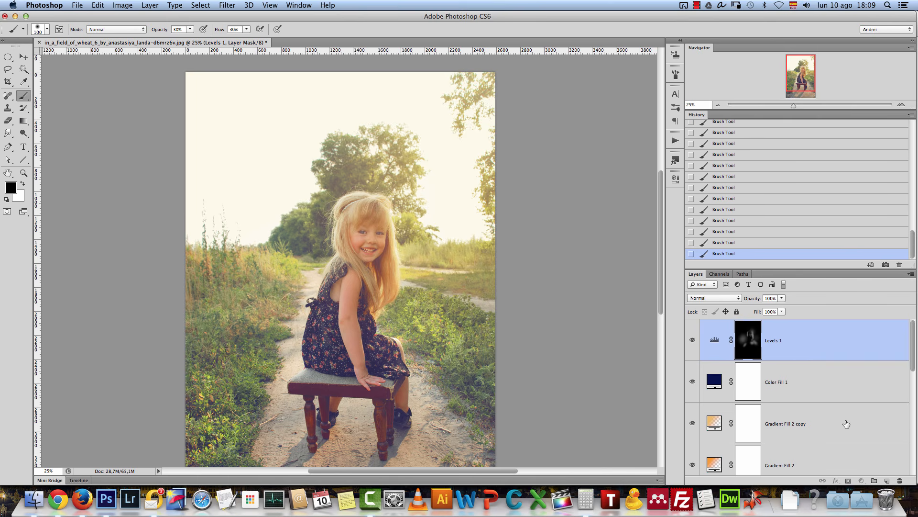
- Add a Photo Filter adjustment layer above Levels 1 and set its blending mode to Hue
left_click(862, 480)
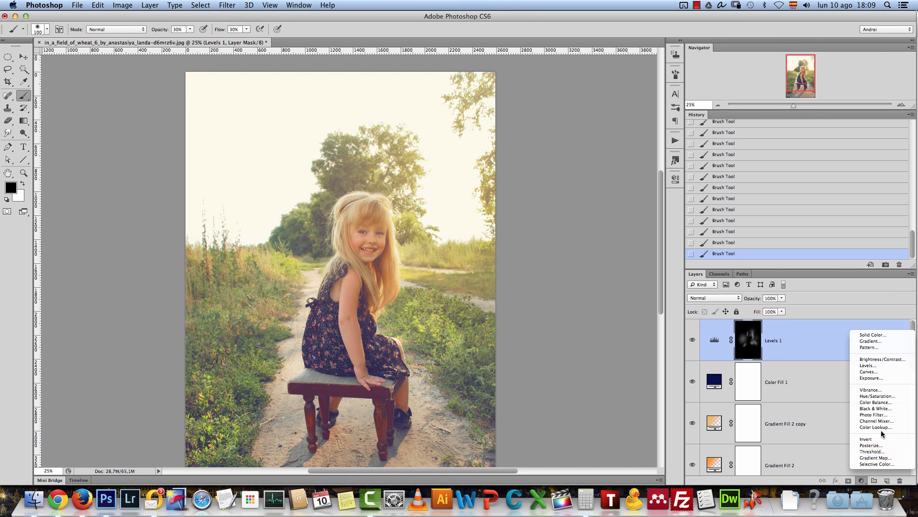
left_click(879, 415)
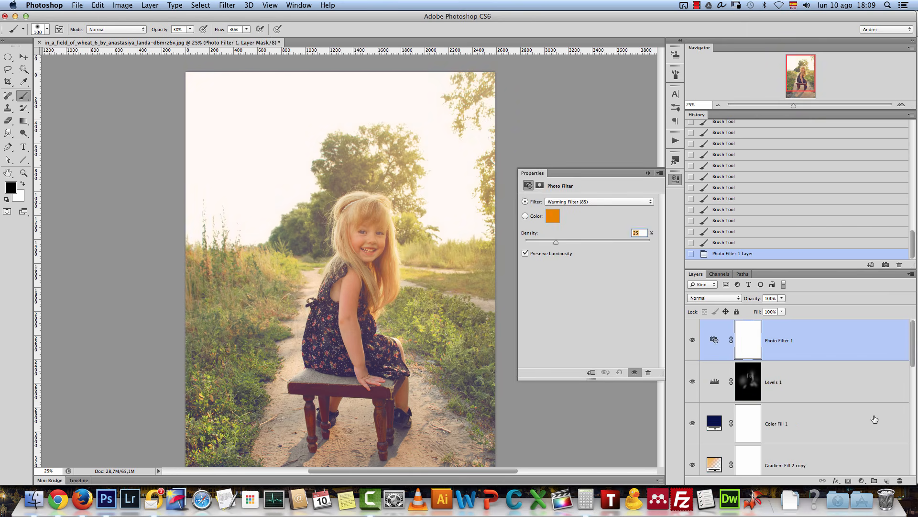
left_click(708, 298)
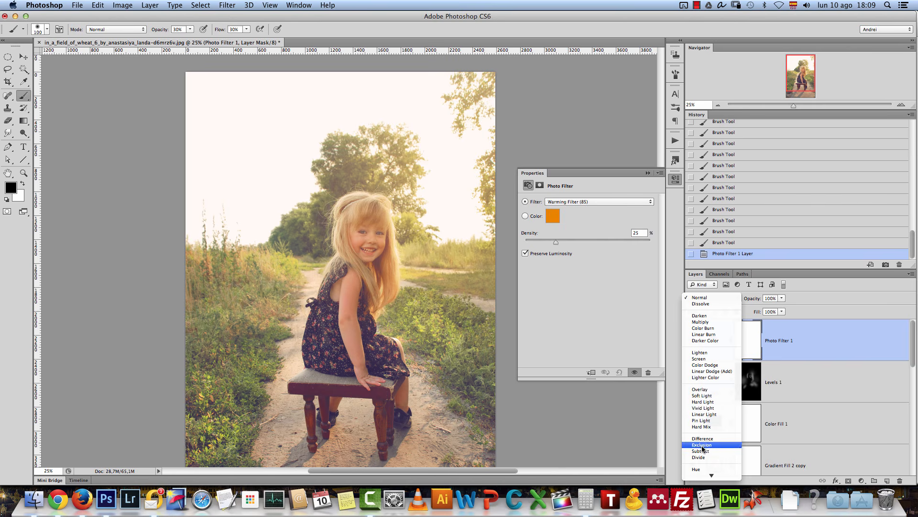
left_click(703, 458)
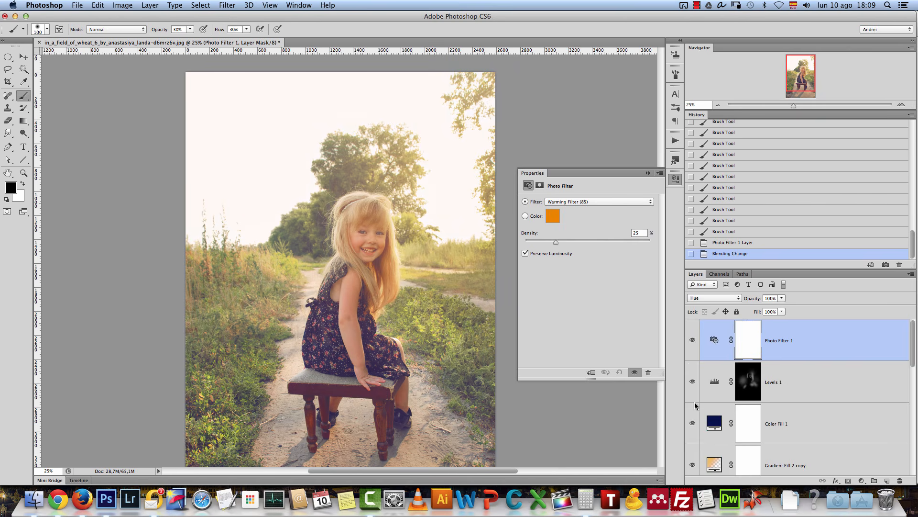
- Try Warming Filter (81) and Cooling Filter (82) on the Photo Filter 1 layer, with the layer opacity at 43%
left_click(568, 202)
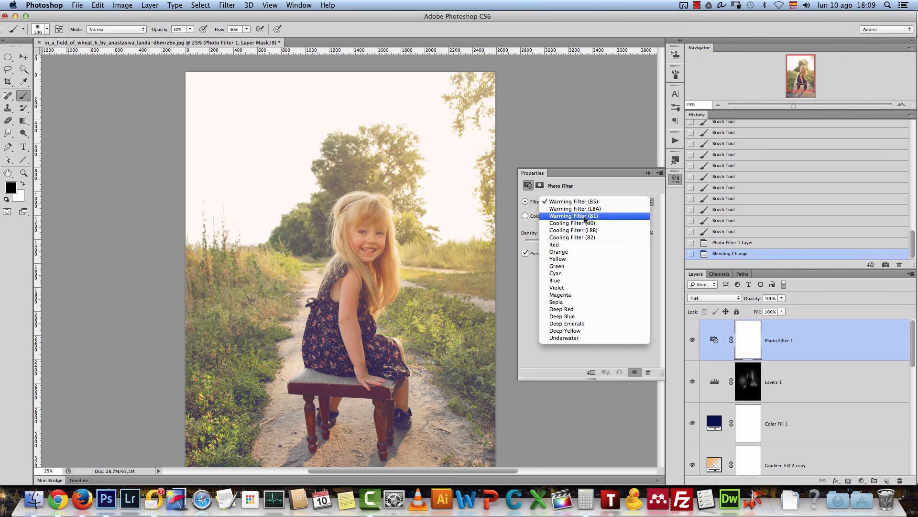
left_click(574, 223)
left_click(572, 202)
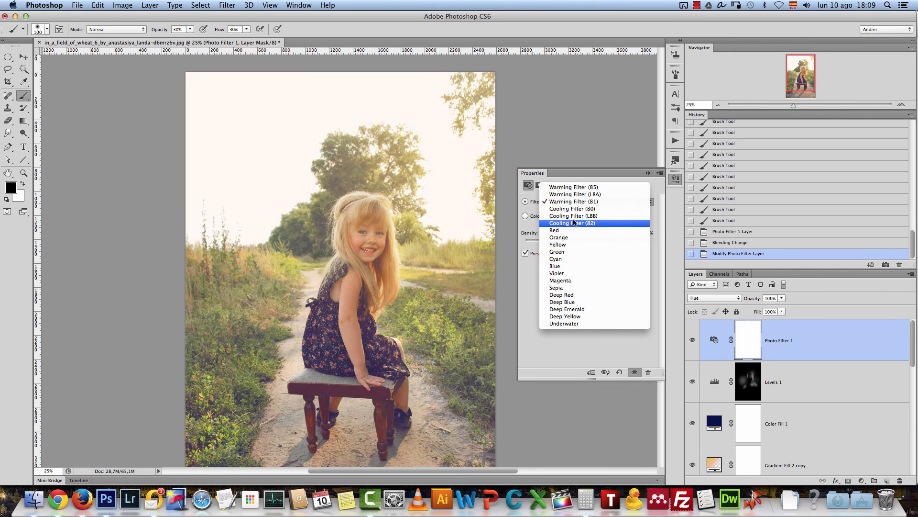
left_click(575, 223)
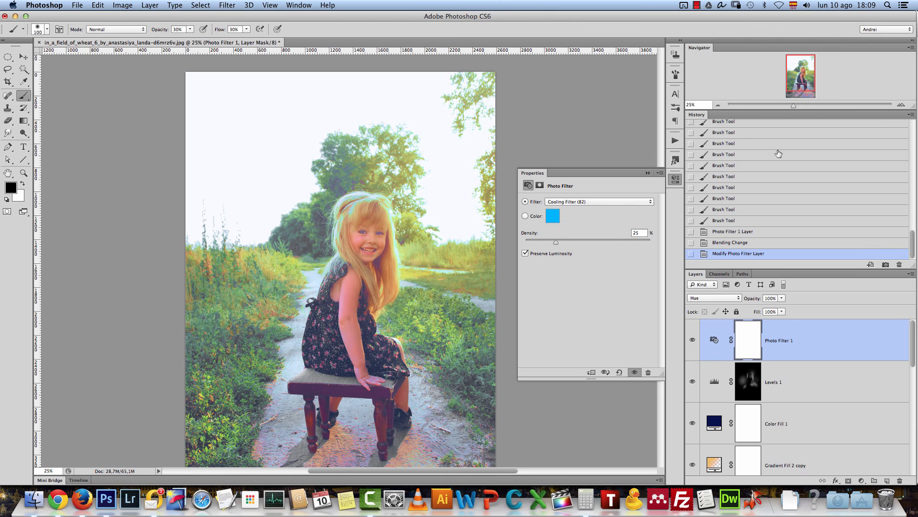
left_click_drag(782, 298, 757, 310)
- Try Deep Red on the Photo Filter 1 layer and settle on the Deep Emerald filter
left_click(714, 340)
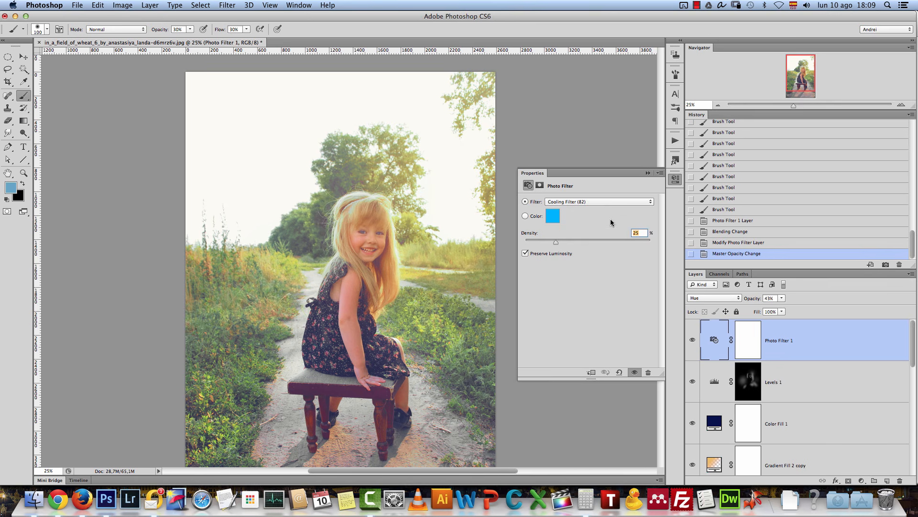
left_click(588, 203)
left_click(564, 313)
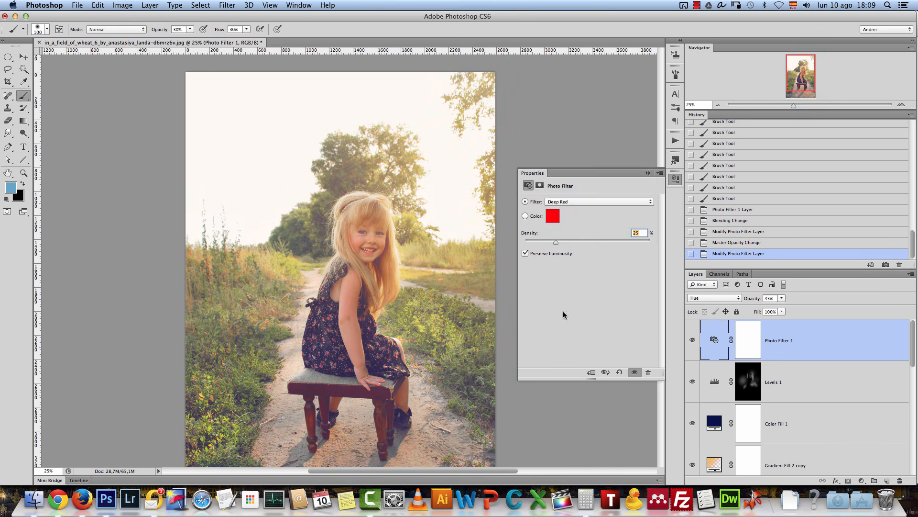
left_click(570, 204)
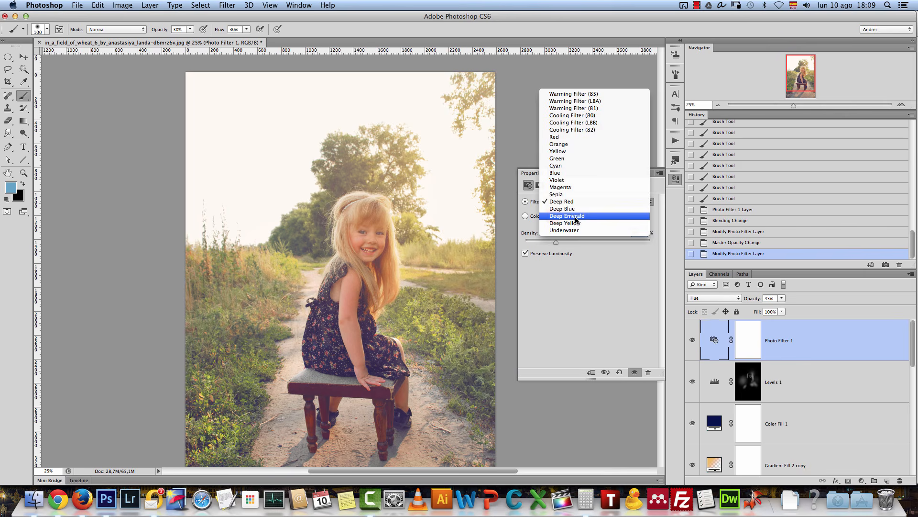
left_click(580, 227)
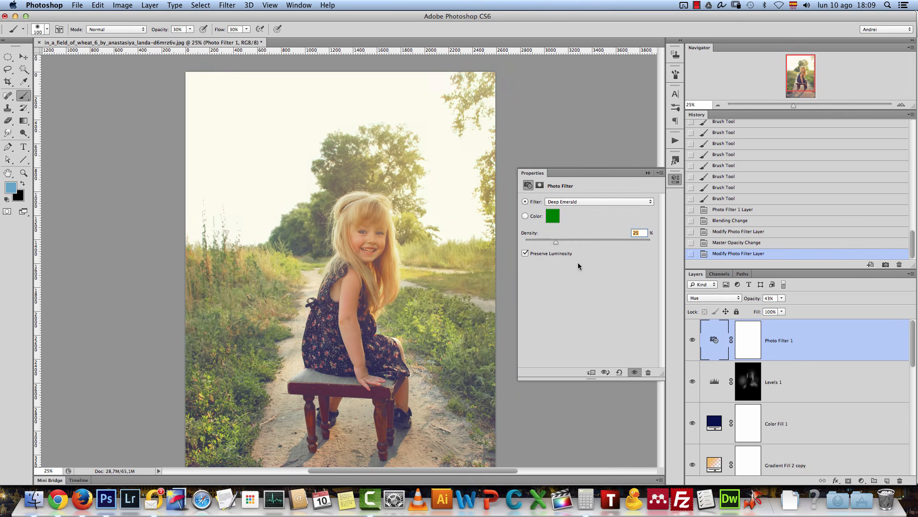
- Set the Photo Filter 1 layer's opacity to 20% and stamp all visible layers into a new top layer
left_click(648, 172)
left_click(781, 298)
type("20")
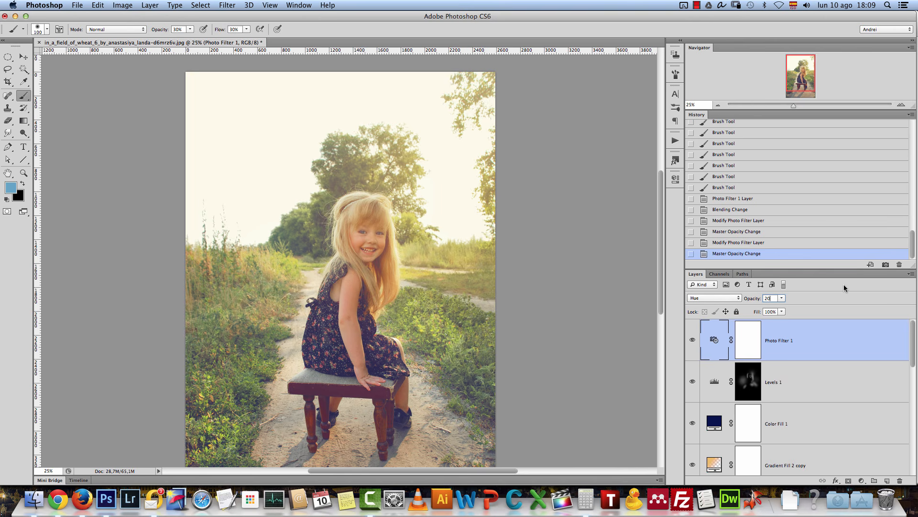
key("alt+shift+super+e")
key("v")
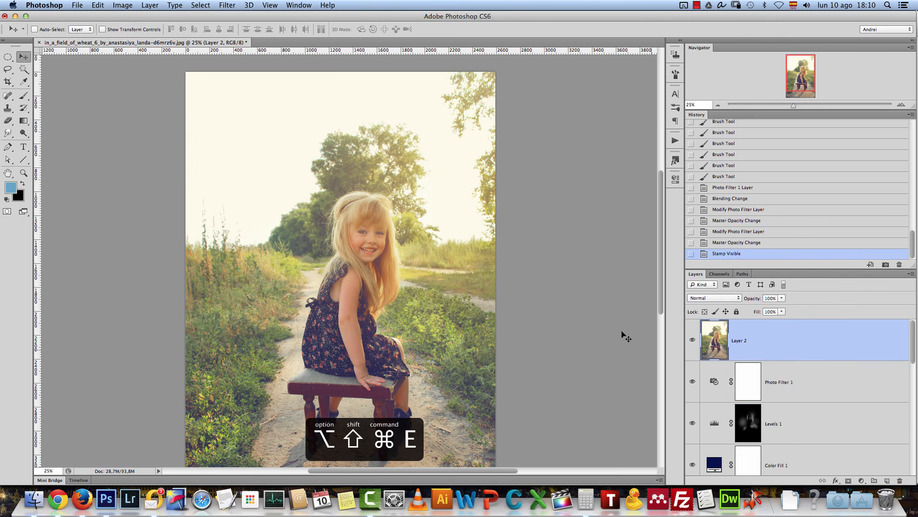
- Copy the whole canvas merged, paste it as a new layer, and delete that pasted layer
key("super+a")
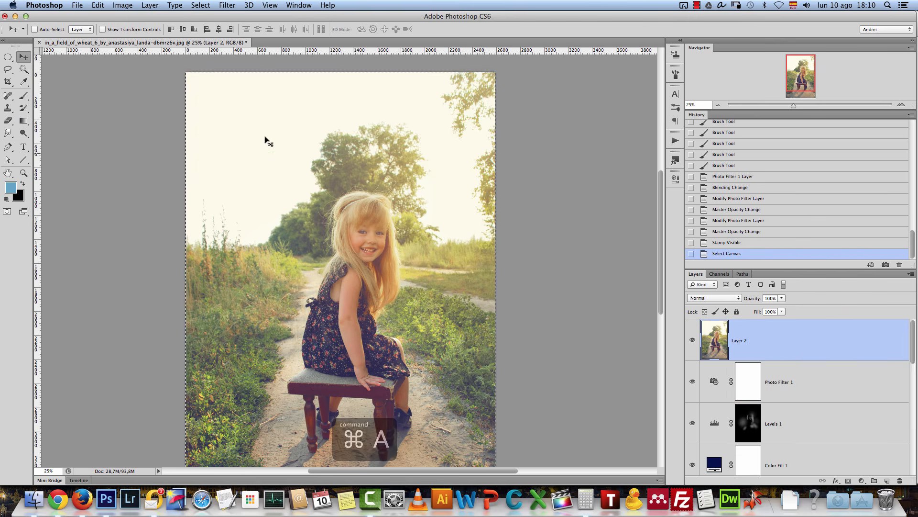
left_click(98, 5)
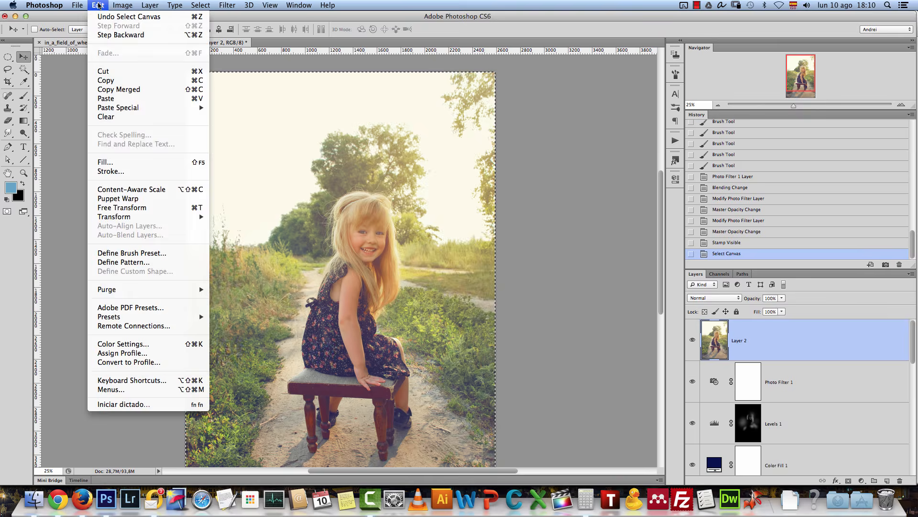
left_click(132, 93)
left_click(98, 5)
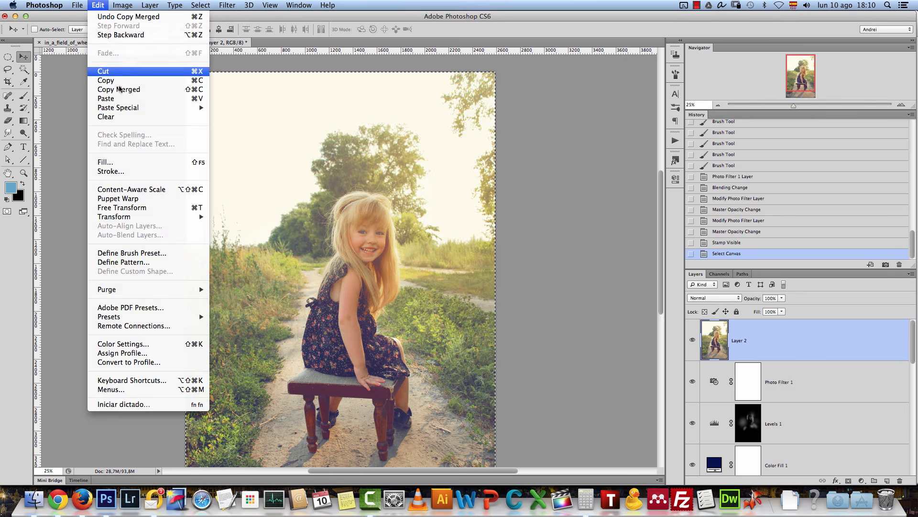
left_click(125, 99)
key("super+v")
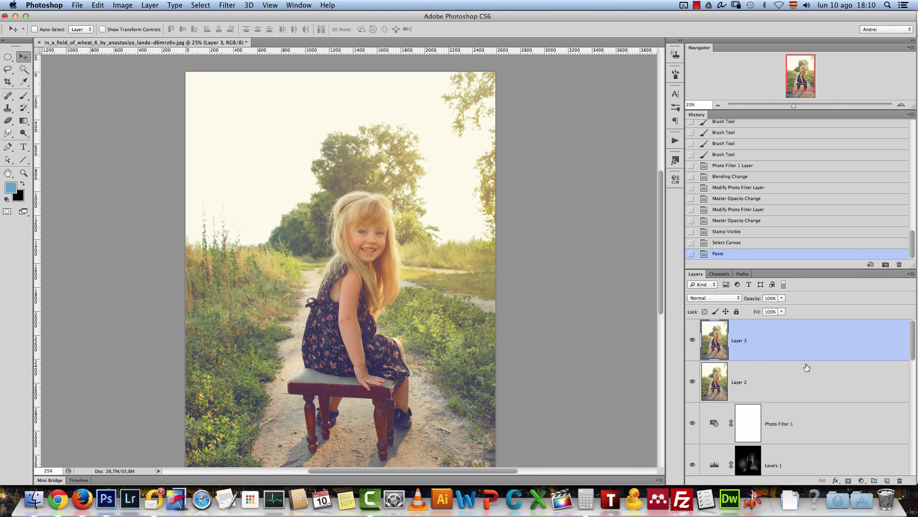
key("Delete")
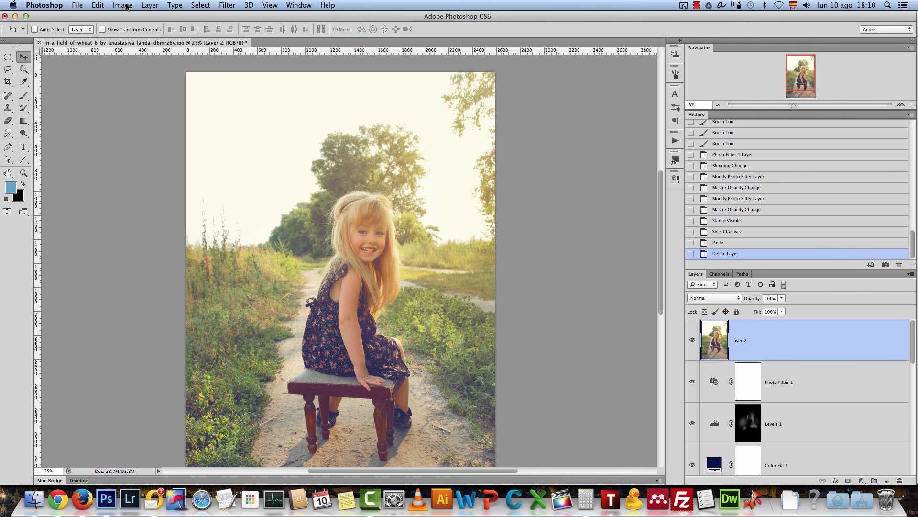
- Apply a Field Blur of 15 px to Layer 2
left_click(223, 5)
mouse_move(292, 126)
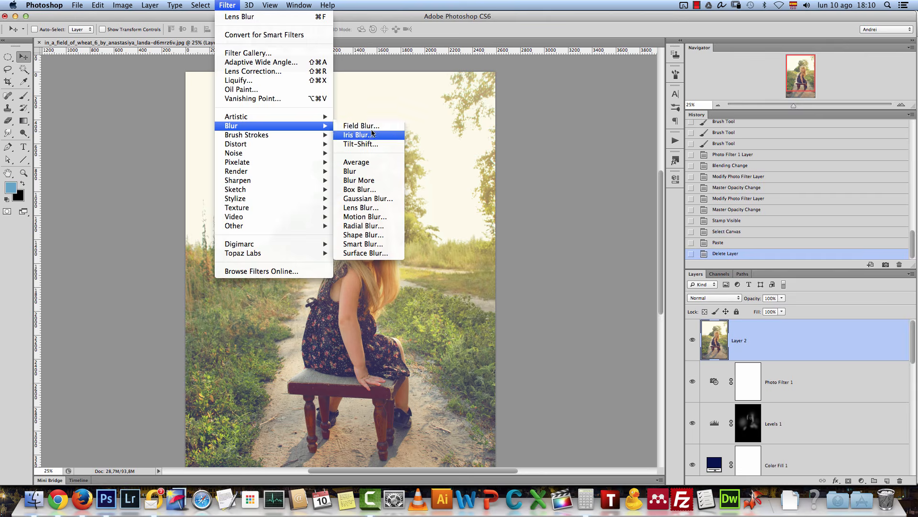
left_click(363, 126)
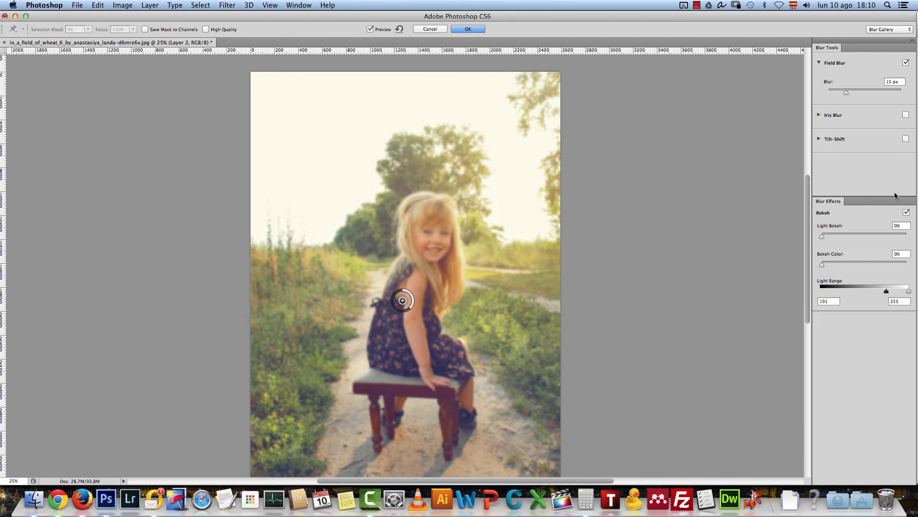
left_click(901, 80)
left_click(471, 30)
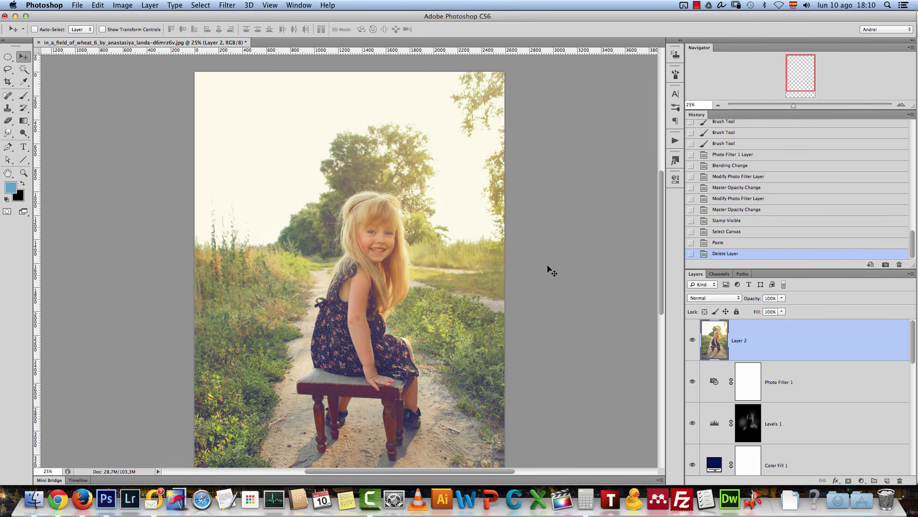
- Change the blurred Layer 2's blend mode to Soft Light
left_click(726, 298)
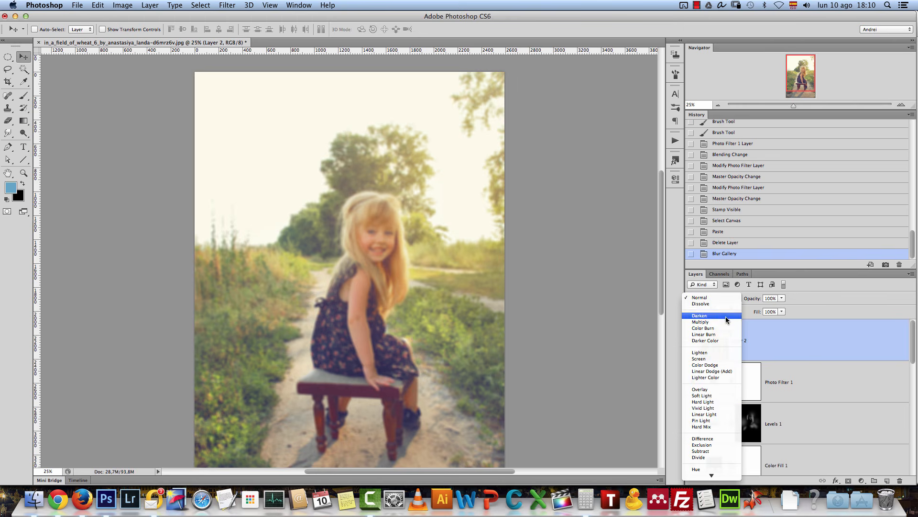
left_click(712, 397)
left_click_drag(801, 75, 802, 74)
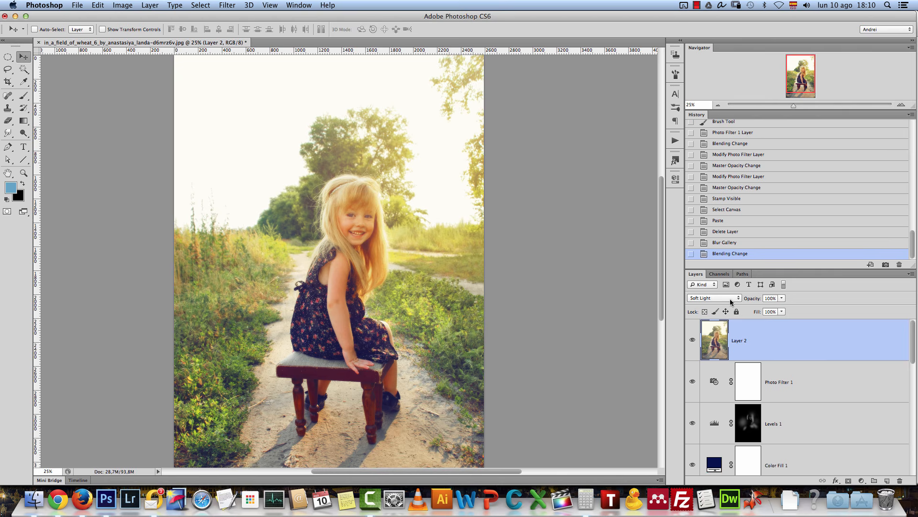
- Reduce Layer 2's saturation to -82 with Hue/Saturation and compare the image with the layer hidden and shown
key("super+j")
key("super+u")
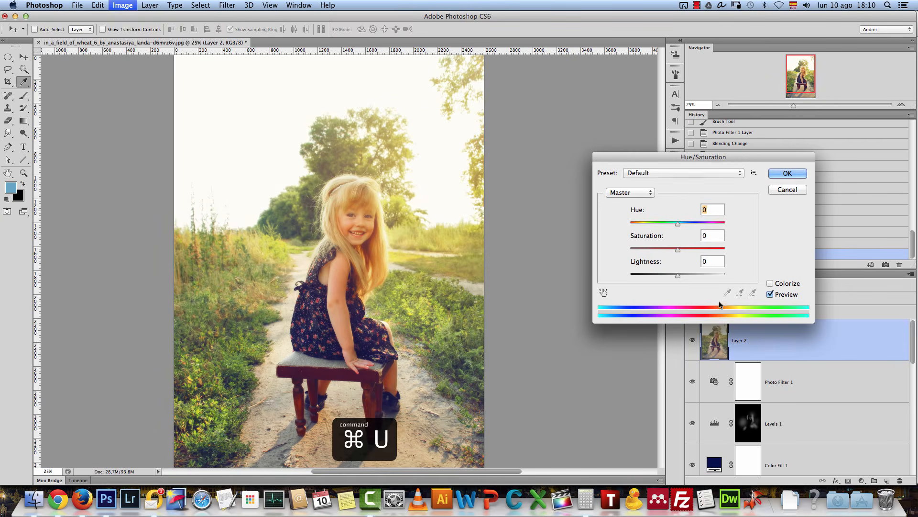
left_click_drag(678, 249, 639, 252)
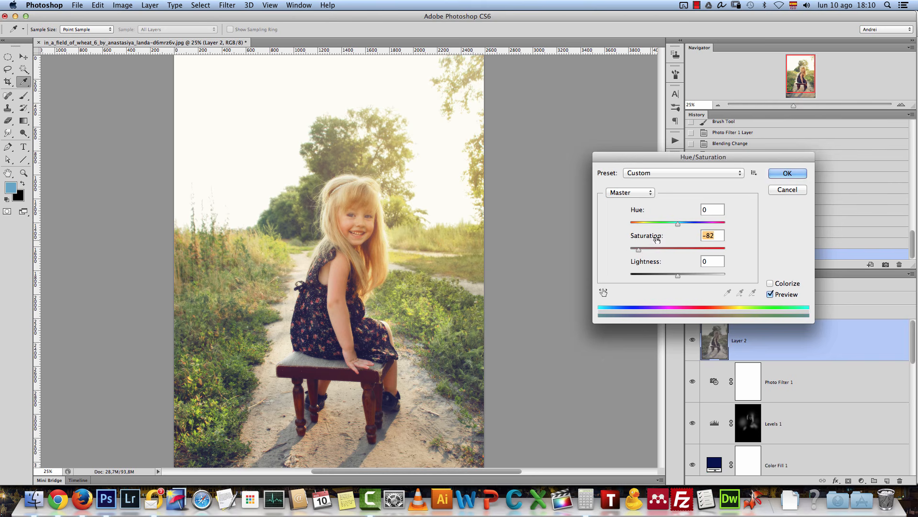
left_click(787, 173)
left_click(693, 338)
left_click(694, 339)
- Lighten Layer 2's midtones strongly with a Levels adjustment applied directly to the layer
key("super+l")
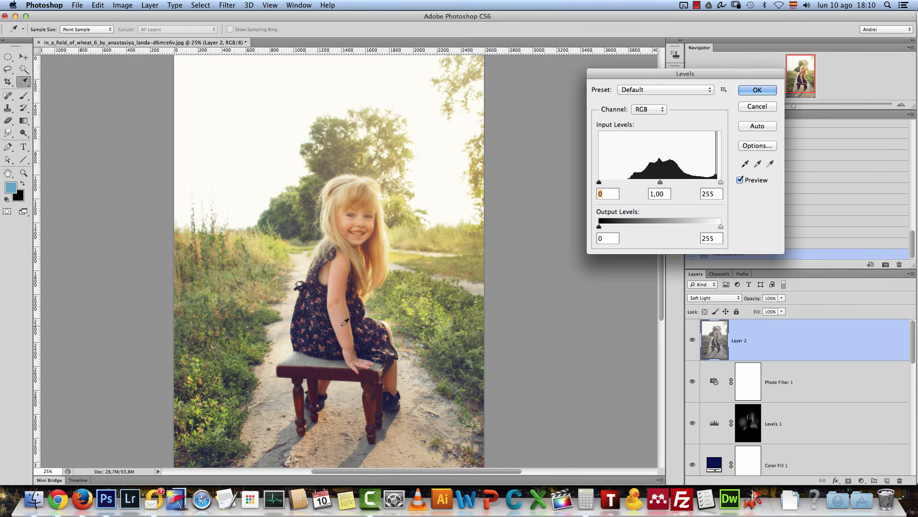
mouse_move(720, 226)
left_mouse_down()
mouse_move(689, 228)
mouse_move(721, 226)
left_mouse_up()
left_click_drag(660, 182, 607, 186)
left_click(758, 90)
- Try the Screen blend mode at 57% opacity on Layer 2 and return the layer to Soft Light
left_click(717, 298)
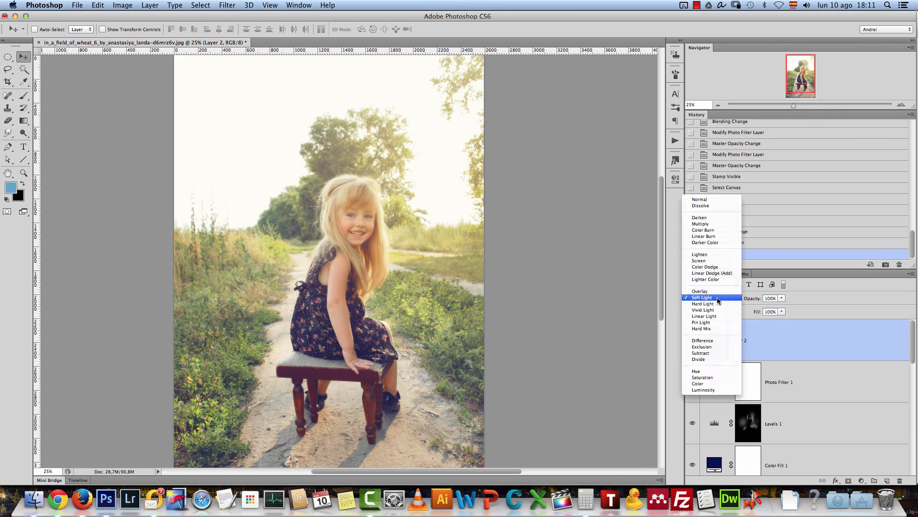
left_click(711, 263)
left_click_drag(781, 298, 764, 310)
left_click(718, 298)
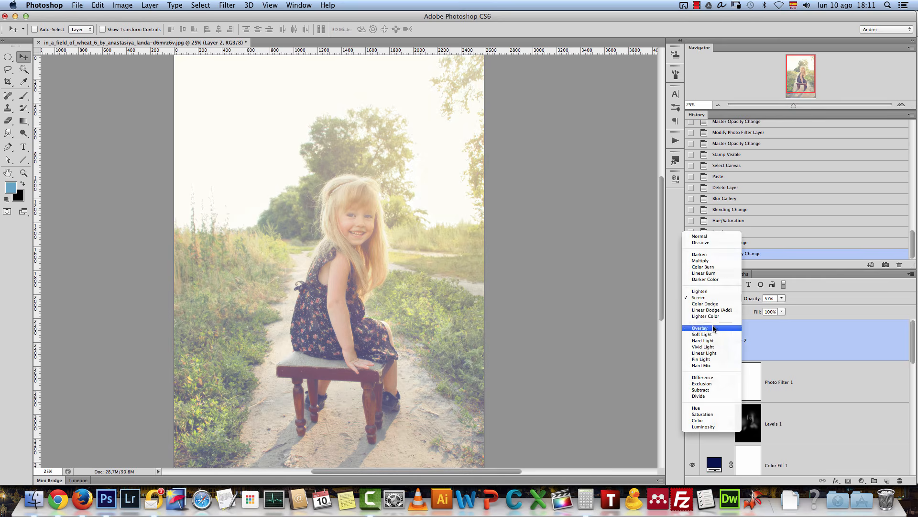
left_click(713, 334)
- Try 50% opacity on Layer 2 and compare the portrait close up with the layer hidden and shown
double_click(765, 298)
type("50")
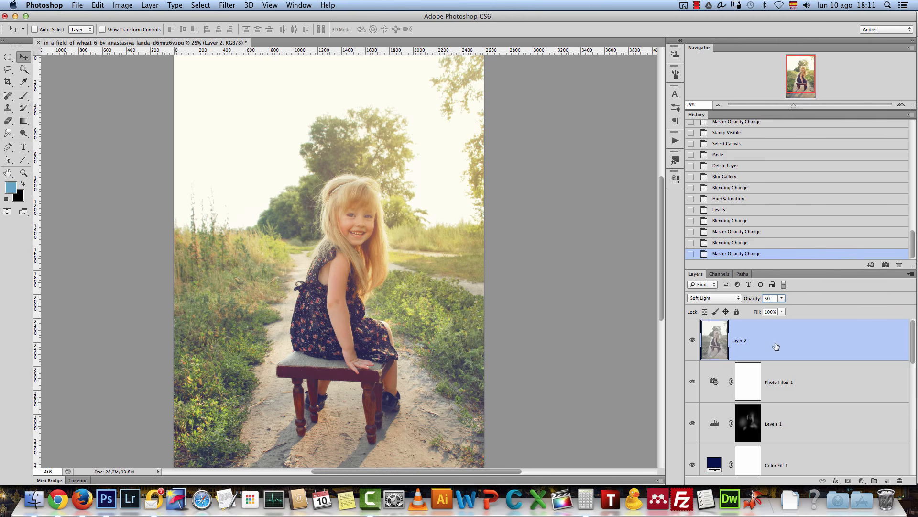
left_click(903, 106)
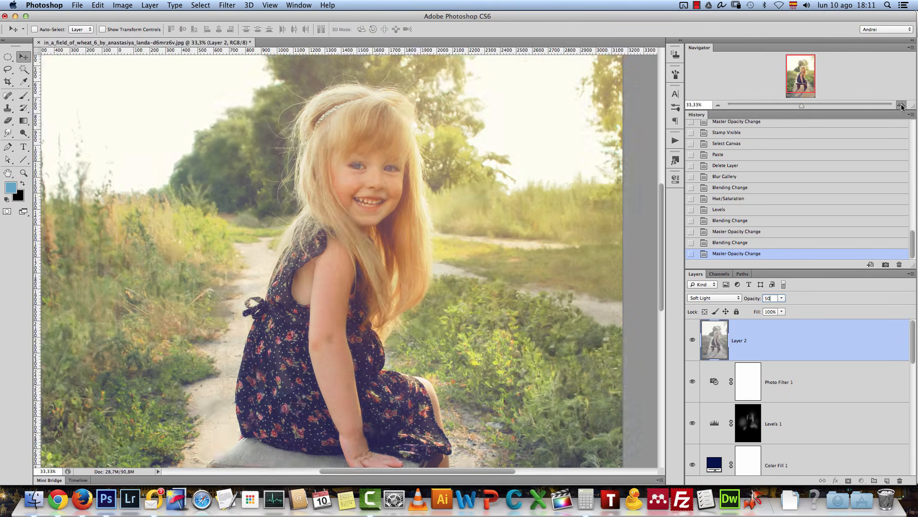
left_click(693, 340)
left_click(693, 339)
- Try 73% opacity on Layer 2 and toggle its visibility repeatedly to judge the effect
left_click_drag(789, 309, 796, 309)
left_click(693, 341)
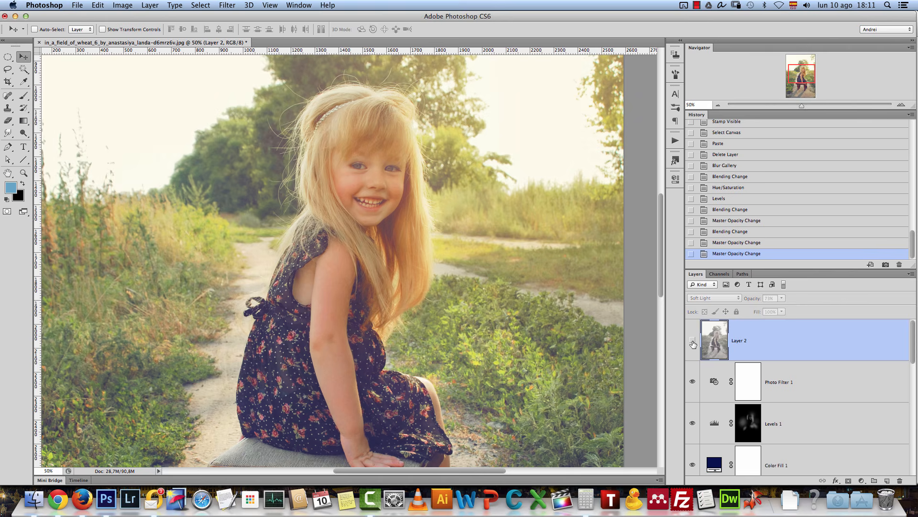
left_click(693, 340)
left_click(694, 341)
left_click(693, 341)
left_click(693, 341)
left_click(693, 341)
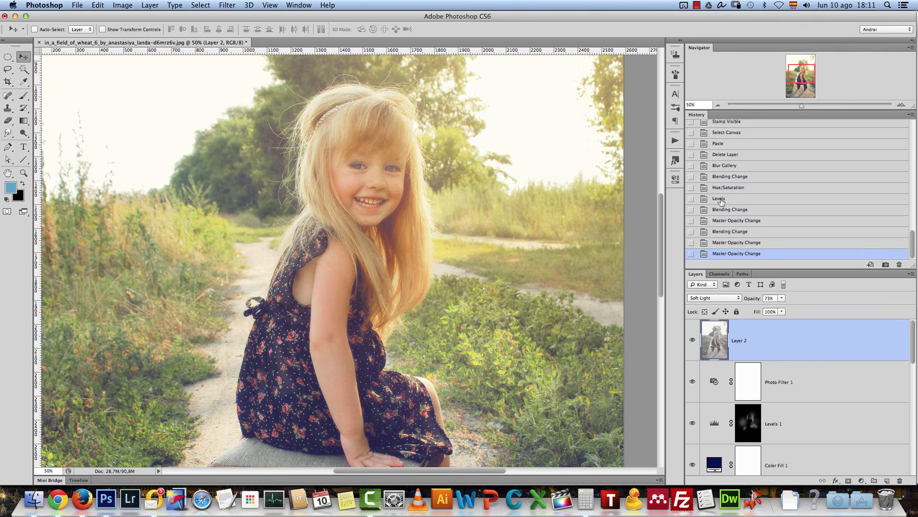
- Set Layer 2's opacity to 30%
left_click(720, 105)
mouse_move(914, 332)
left_mouse_down()
mouse_move(915, 342)
mouse_move(914, 329)
left_mouse_up()
type("30")
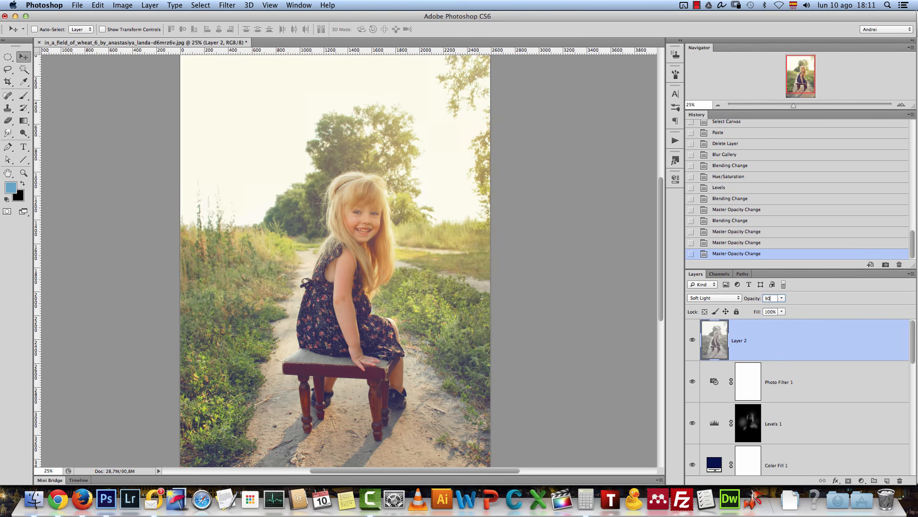
- Compare the finished effect with the original photo by showing only the Background layer and restoring all layers
left_click_drag(913, 331, 913, 447)
left_click(797, 451)
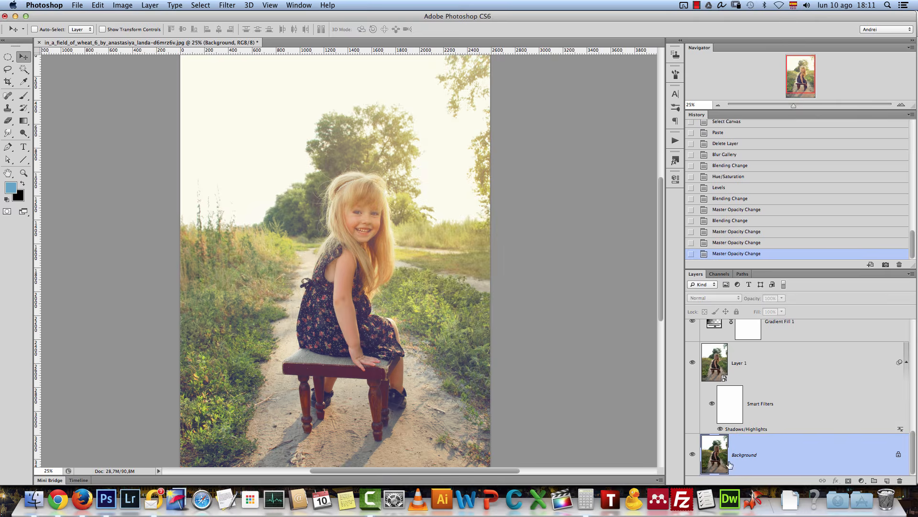
left_click(693, 455, "alt")
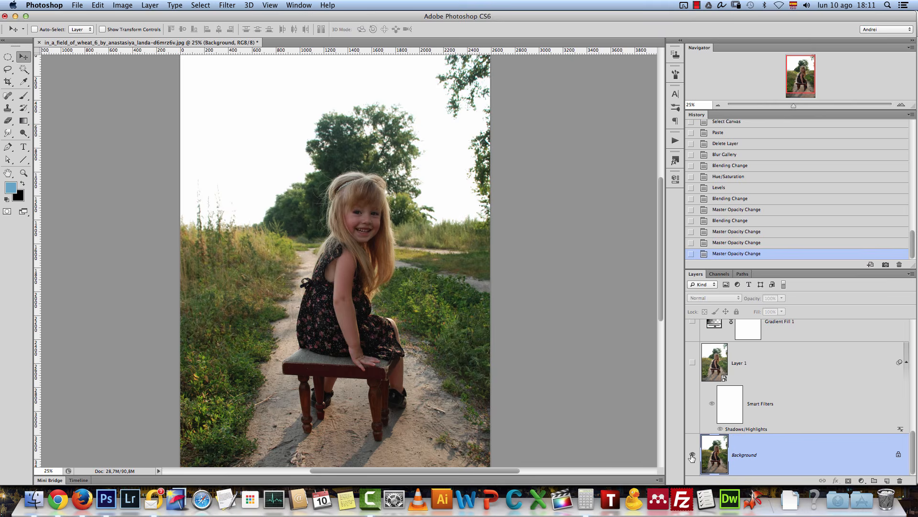
left_click(693, 455, "alt")
left_click(692, 456, "alt")
left_click(692, 455, "alt")
left_click(717, 105)
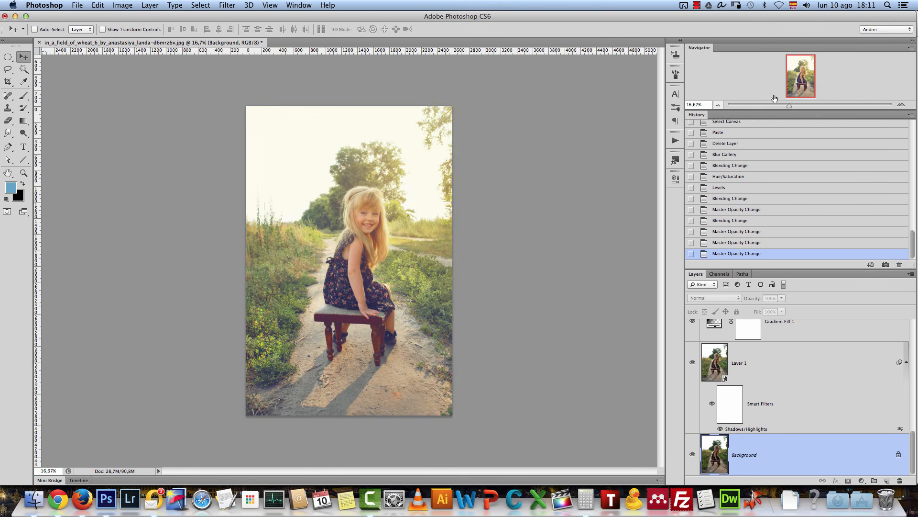
left_click(901, 104)
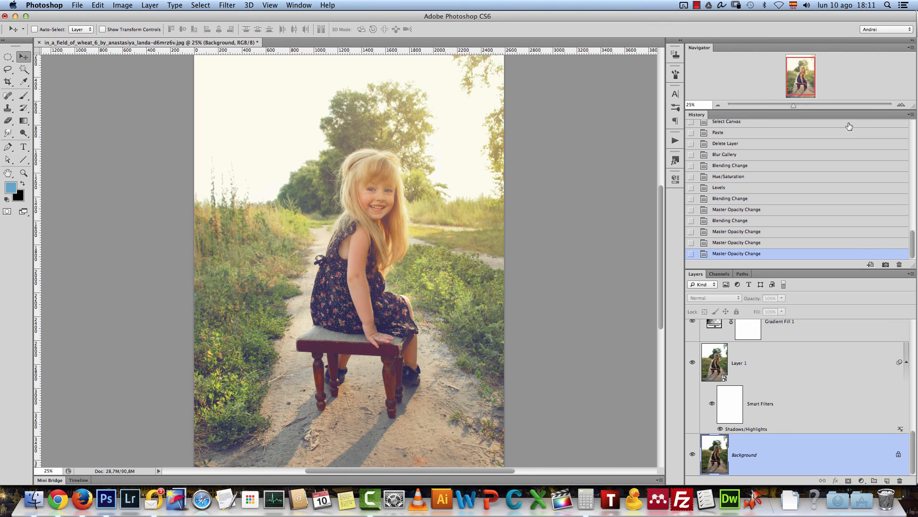
- Review the steps recorded in the action for the whole effect and close the list
left_click(675, 140)
scroll(661, 261, "up", 2)
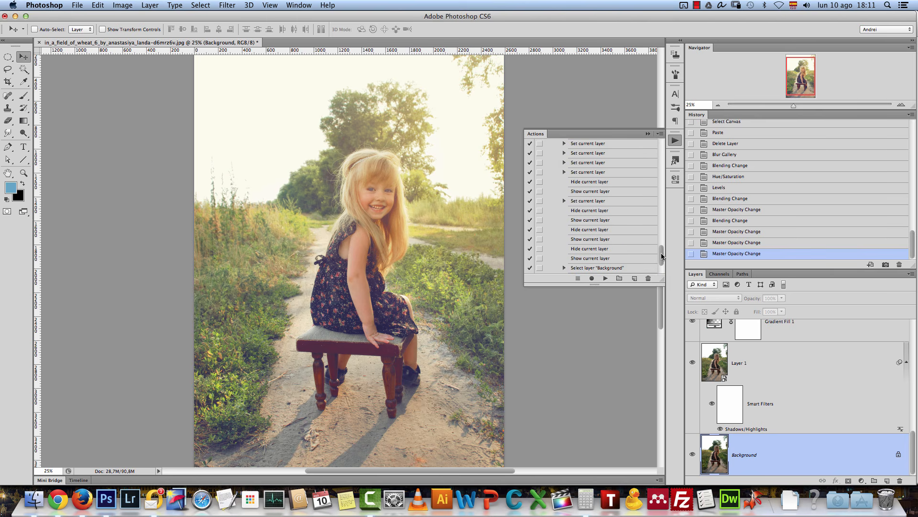
scroll(664, 261, "up", 5)
scroll(662, 249, "up", 5)
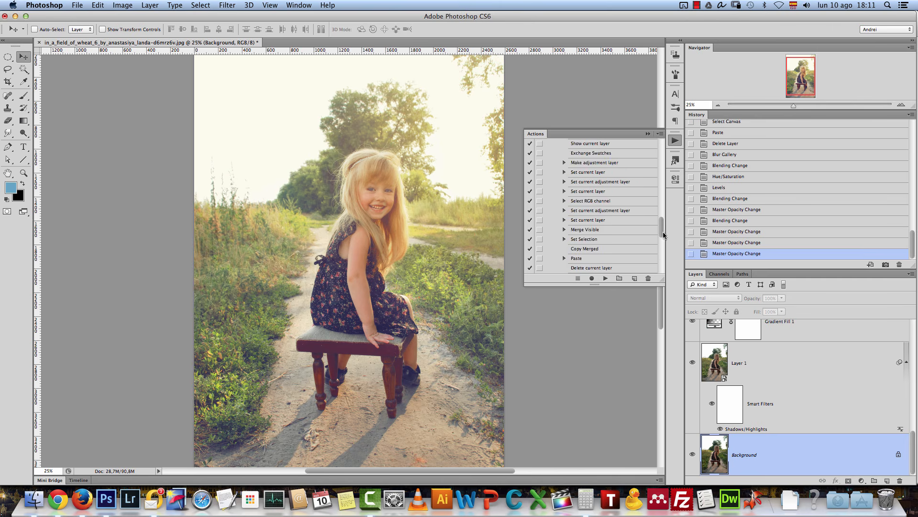
scroll(664, 228, "down", 10)
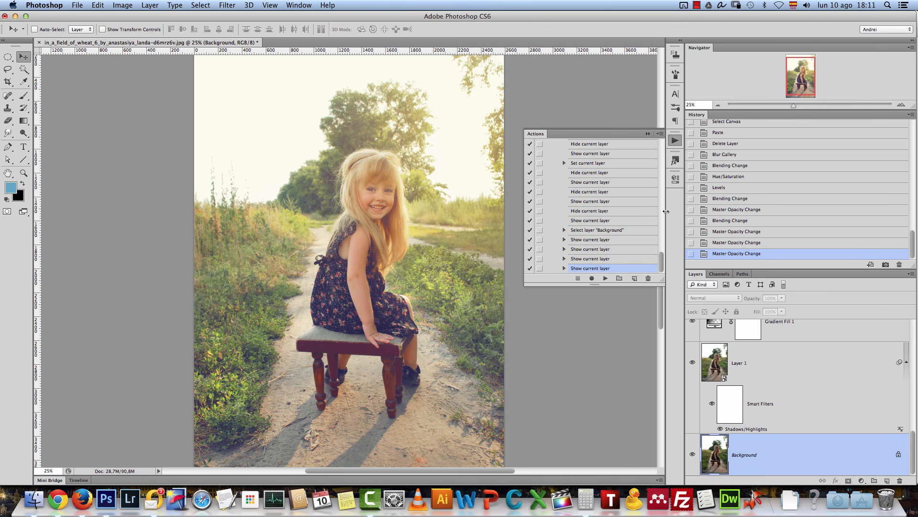
left_click(648, 133)
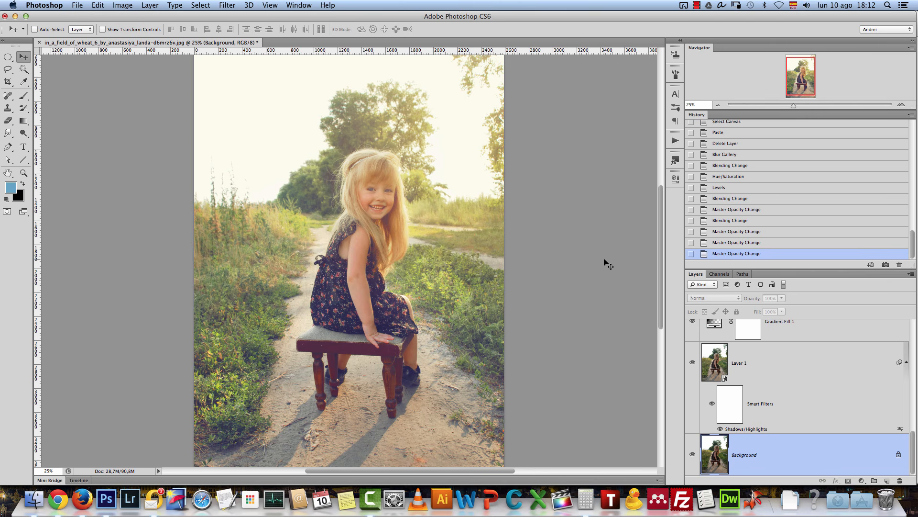